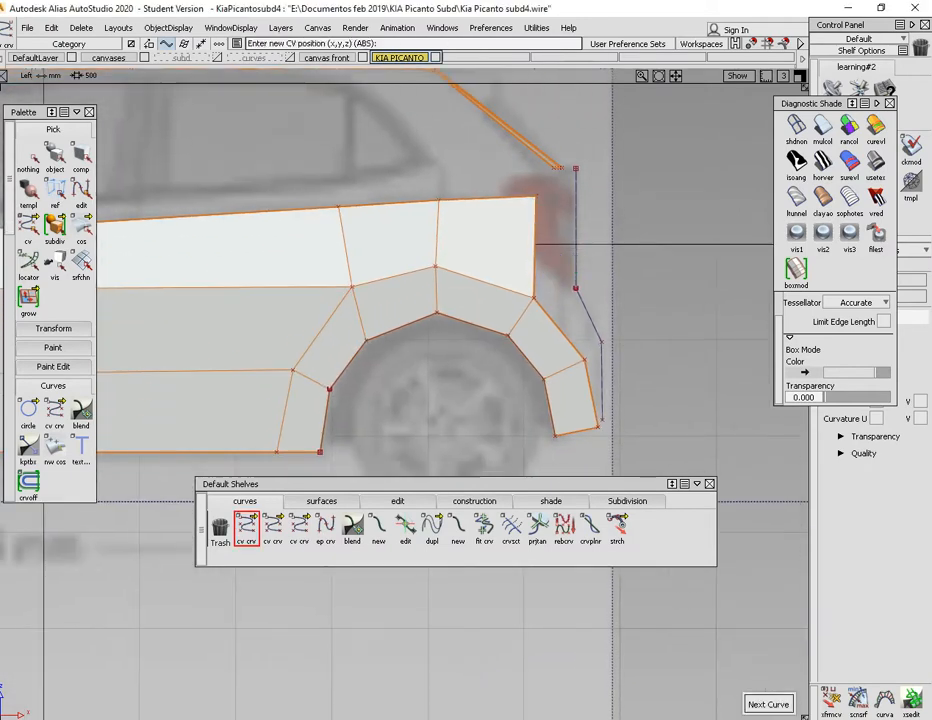
Examine the rear profile curve against the tail-light, roof end and wheel arch in the side view of the blueprint
alt+shift+right_drag(620, 346, 508, 336)
alt+shift+middle_drag(508, 336, 535, 344)
alt+shift+right_drag(535, 344, 553, 292)
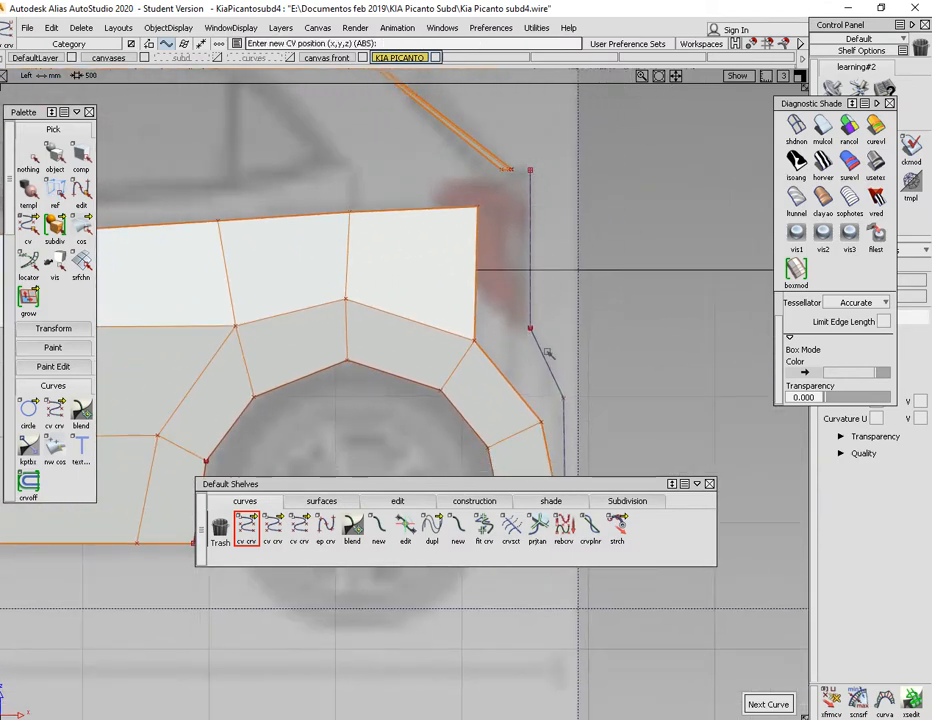
alt+shift+middle_drag(547, 353, 481, 229)
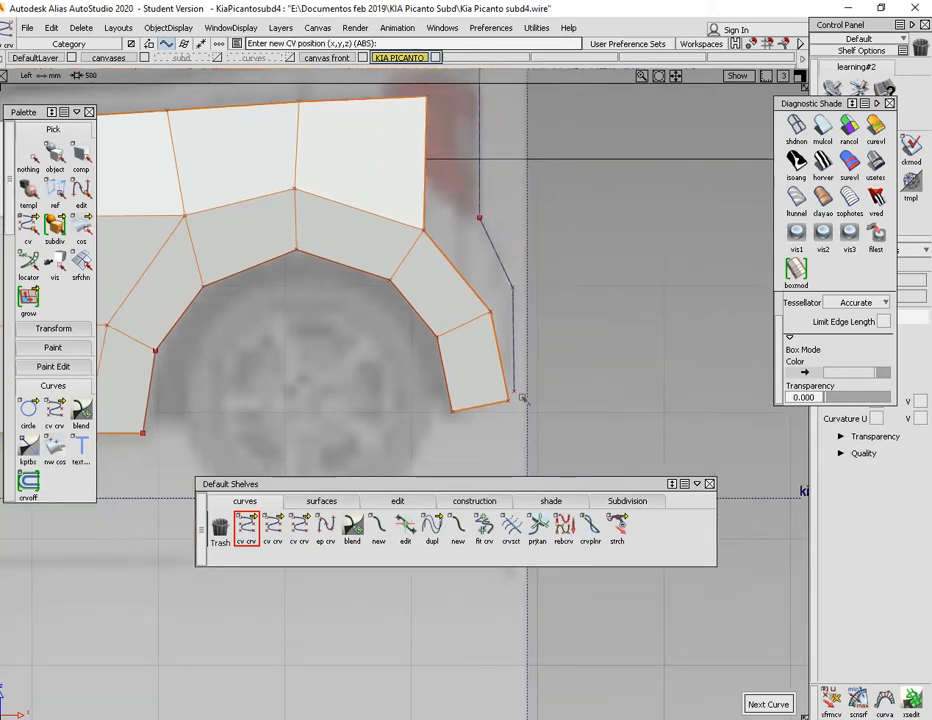
alt+shift+middle_drag(480, 179, 496, 247)
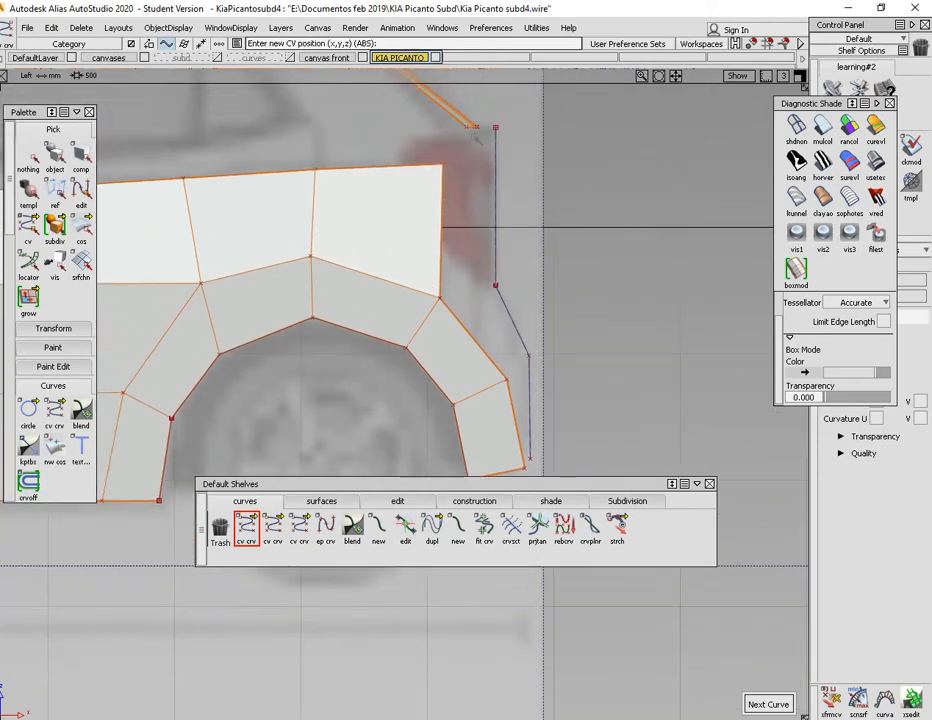
alt+shift+middle_drag(482, 299, 490, 268)
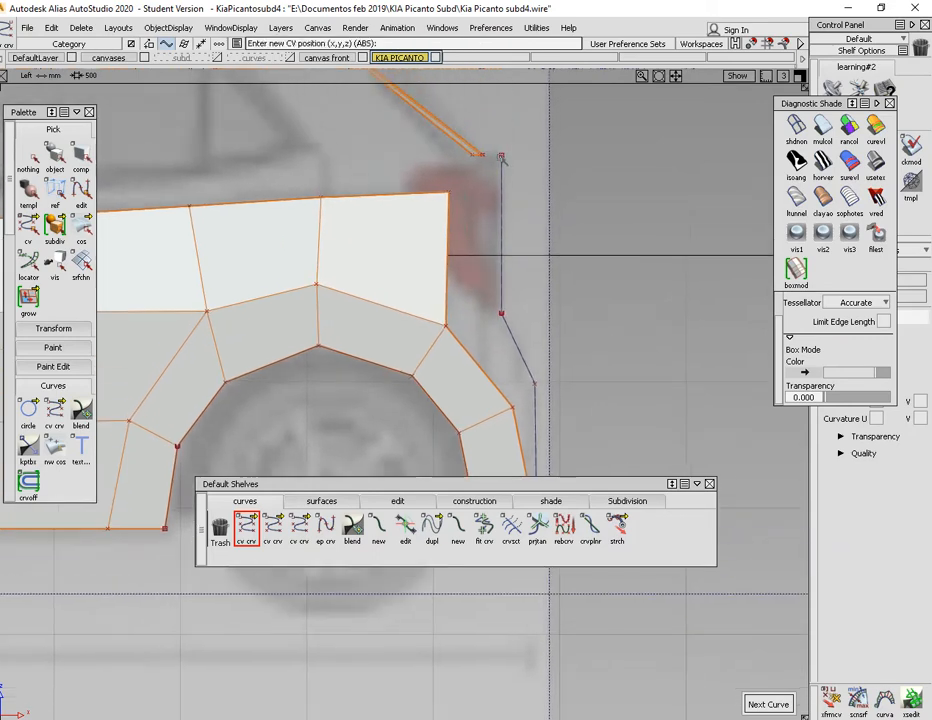
alt+shift+right_drag(448, 195, 480, 275)
mouse_move(518, 253)
alt+shift+middle_down()
mouse_move(524, 239)
mouse_move(518, 251)
alt+shift+middle_up()
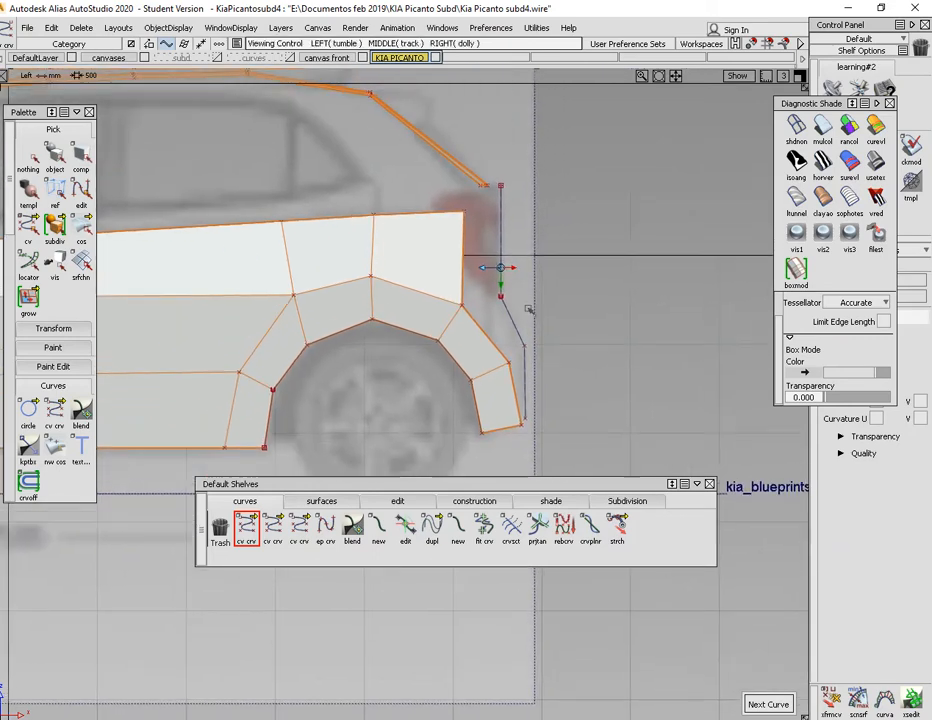
ctrl+shift+drag(528, 313, 536, 280)
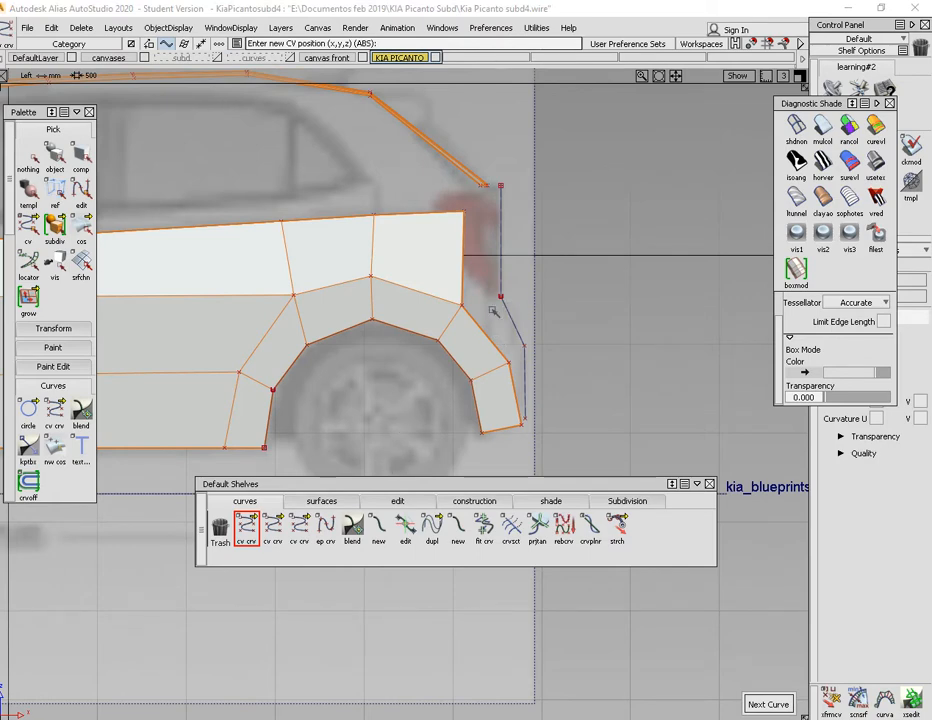
alt+shift+right_drag(493, 311, 481, 183)
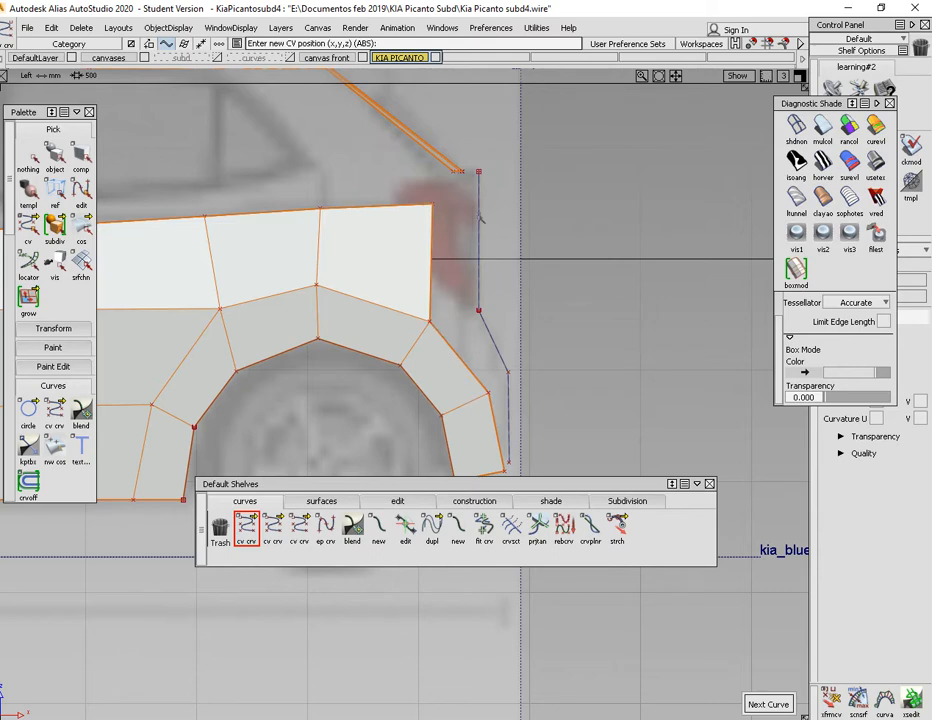
alt+shift+middle_drag(478, 275, 481, 318)
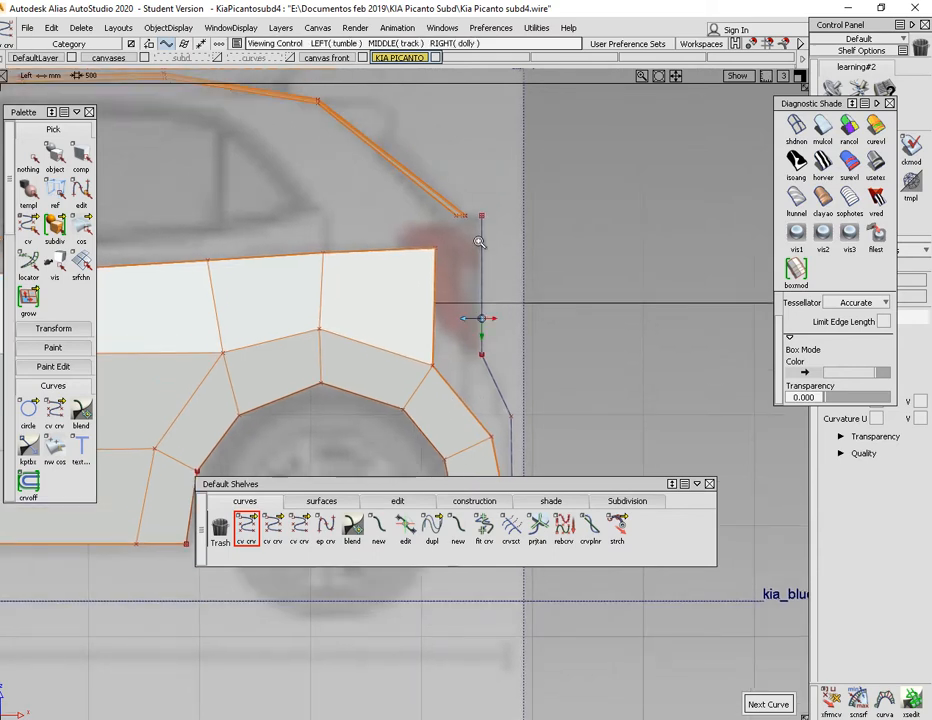
alt+shift+right_drag(479, 241, 491, 198)
alt+shift+middle_drag(491, 198, 479, 308)
alt+shift+click(439, 260)
mouse_move(439, 260)
alt+shift+right_down()
mouse_move(482, 240)
mouse_move(493, 260)
mouse_move(477, 250)
alt+shift+right_up()
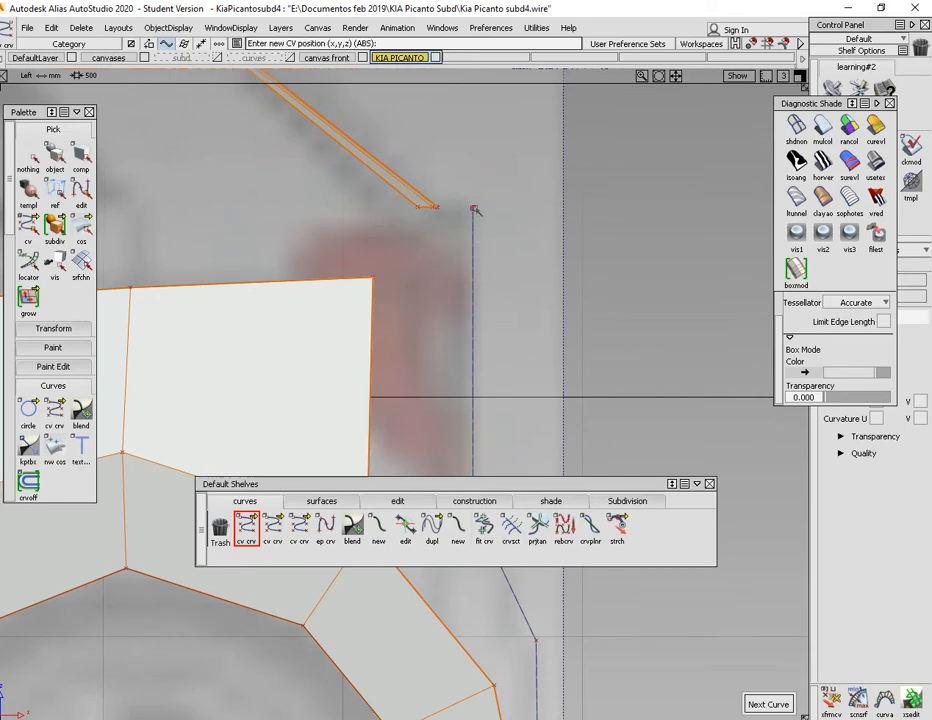
alt+shift+right_drag(484, 231, 475, 352)
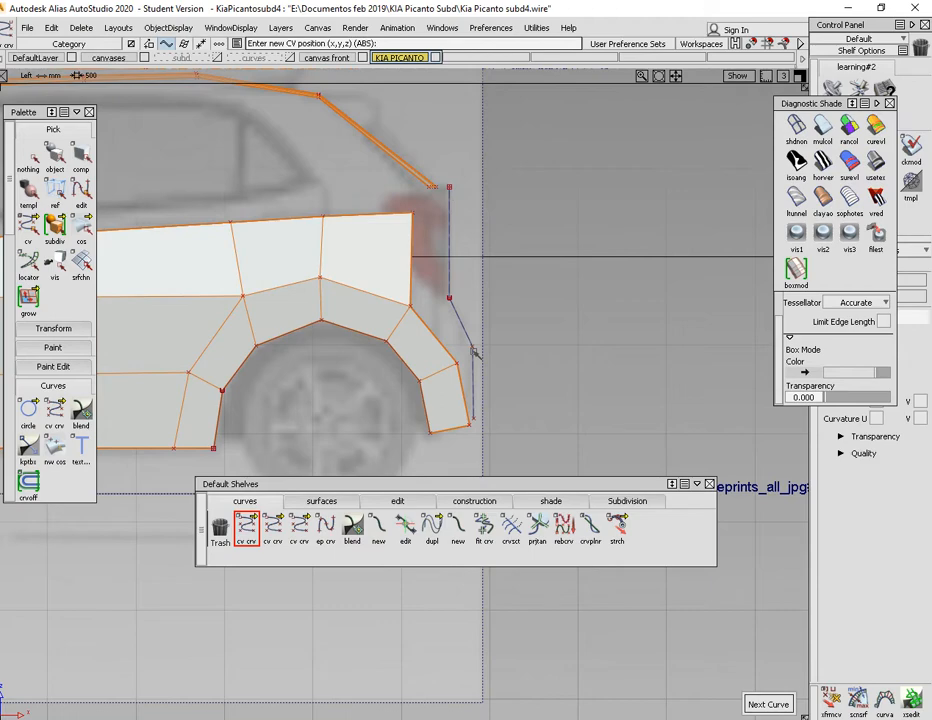
In the perspective view, extrude the rear profile curve into a subdivision panel with the subdivision Extrude tool
key(F8)
mouse_move(489, 367)
alt+shift+mouse_down()
mouse_move(537, 387)
mouse_move(339, 439)
mouse_move(493, 357)
alt+shift+mouse_up()
alt+shift+right_drag(493, 357, 565, 362)
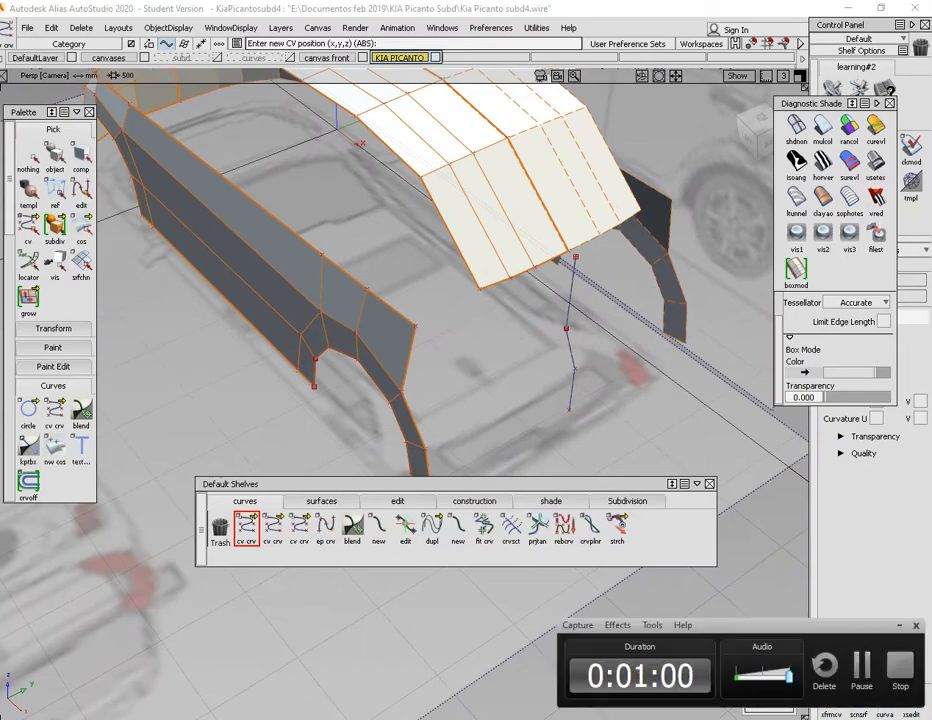
alt+shift+drag(609, 342, 578, 442)
click(627, 501)
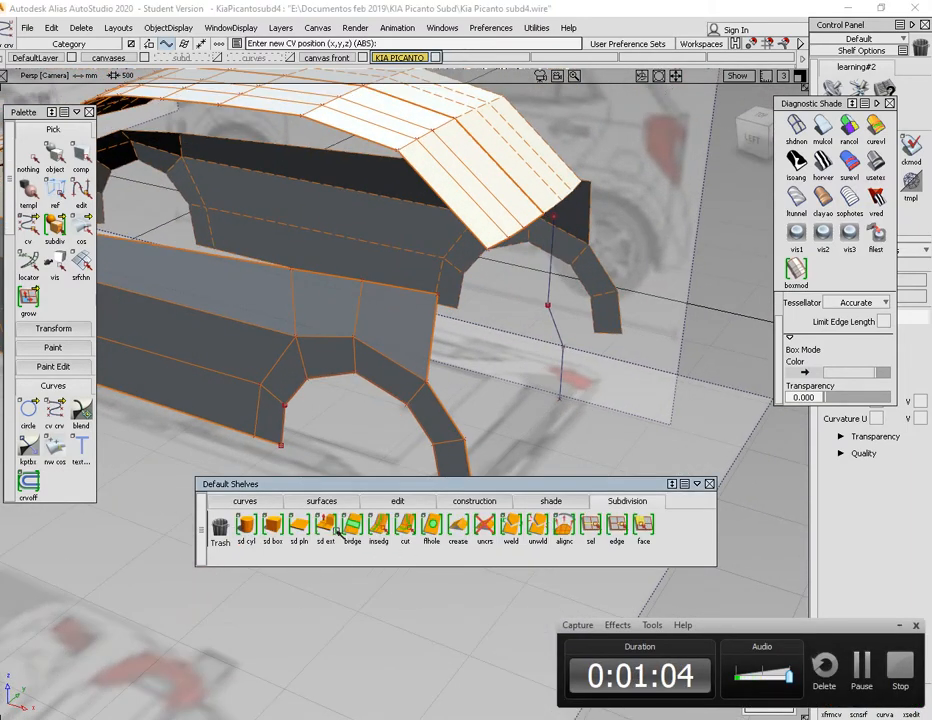
click(325, 526)
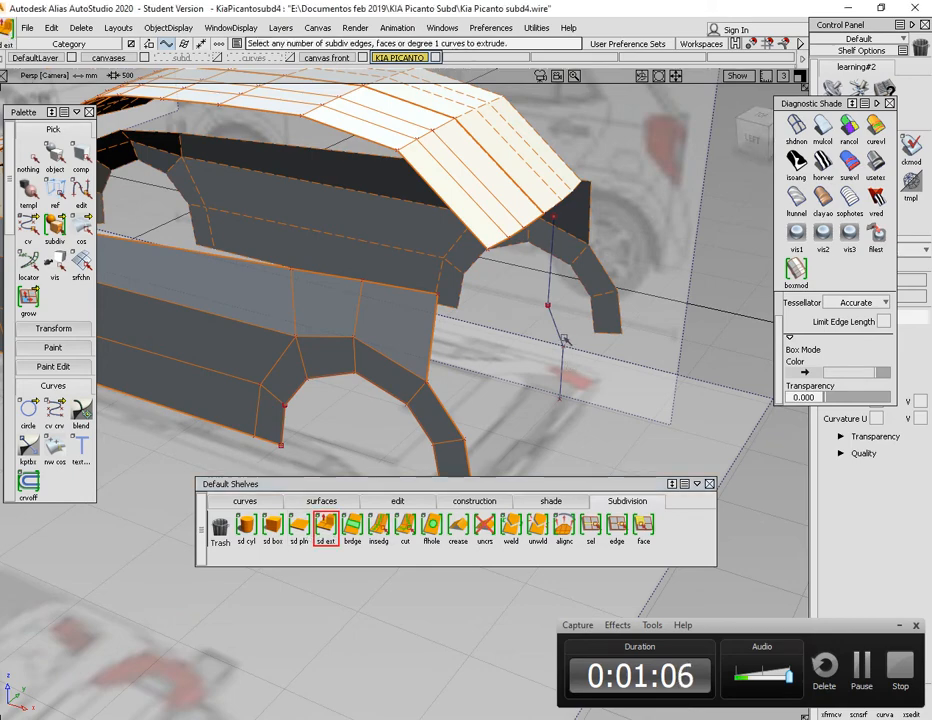
click(562, 348)
Narrow the extruded rear panel so its outer edge lines up with the roof's rear corner, and accept the extrusion
alt+shift+drag(548, 350, 355, 468)
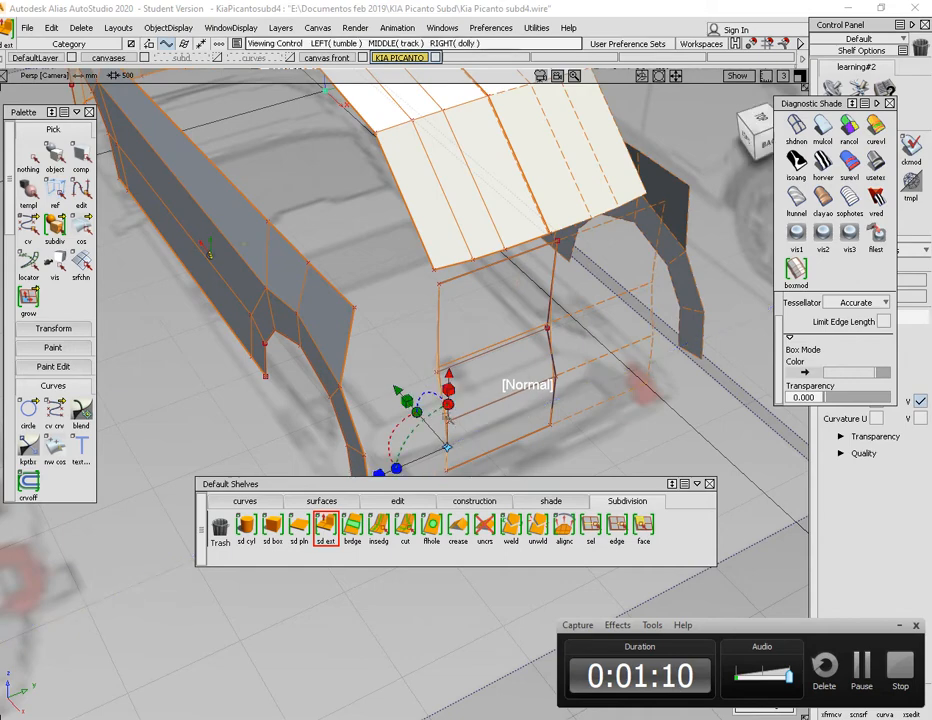
alt+shift+drag(431, 312, 403, 296)
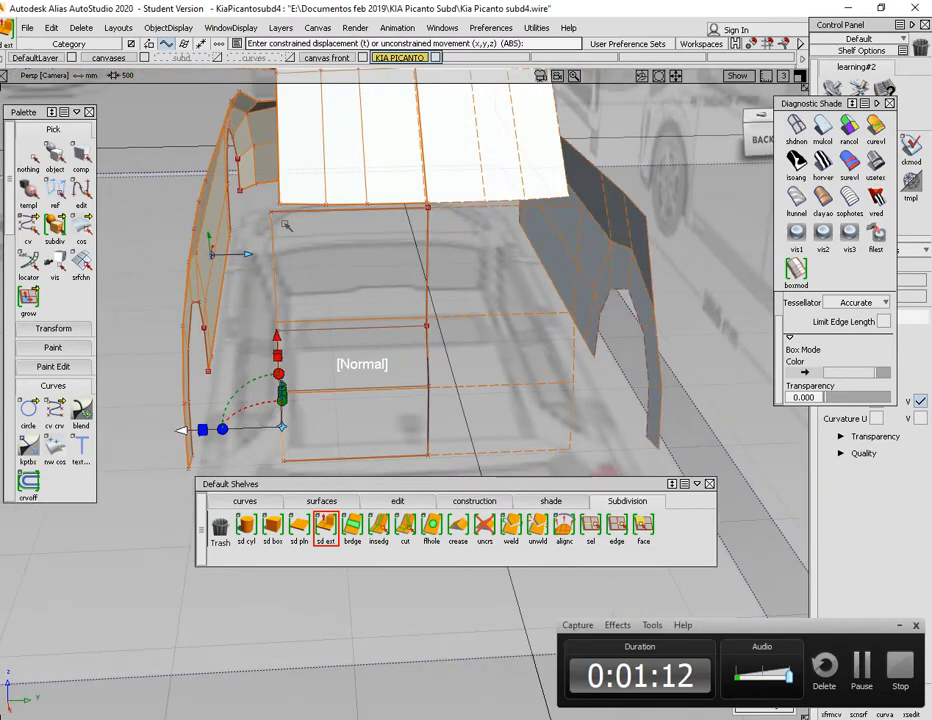
alt+shift+drag(279, 232, 402, 218)
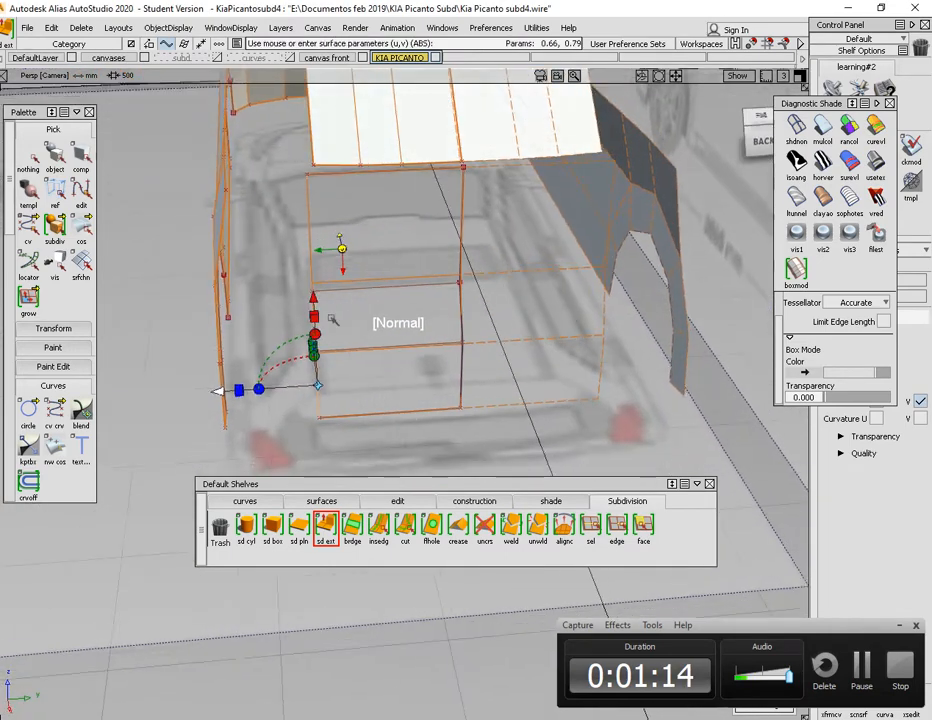
drag(222, 392, 230, 391)
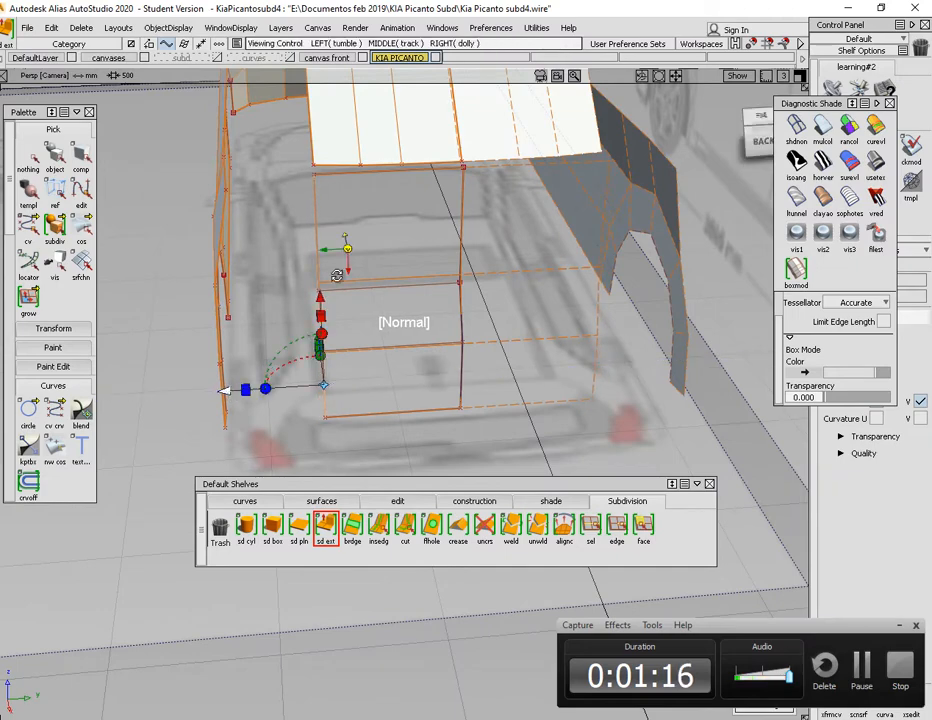
alt+shift+drag(338, 272, 338, 168)
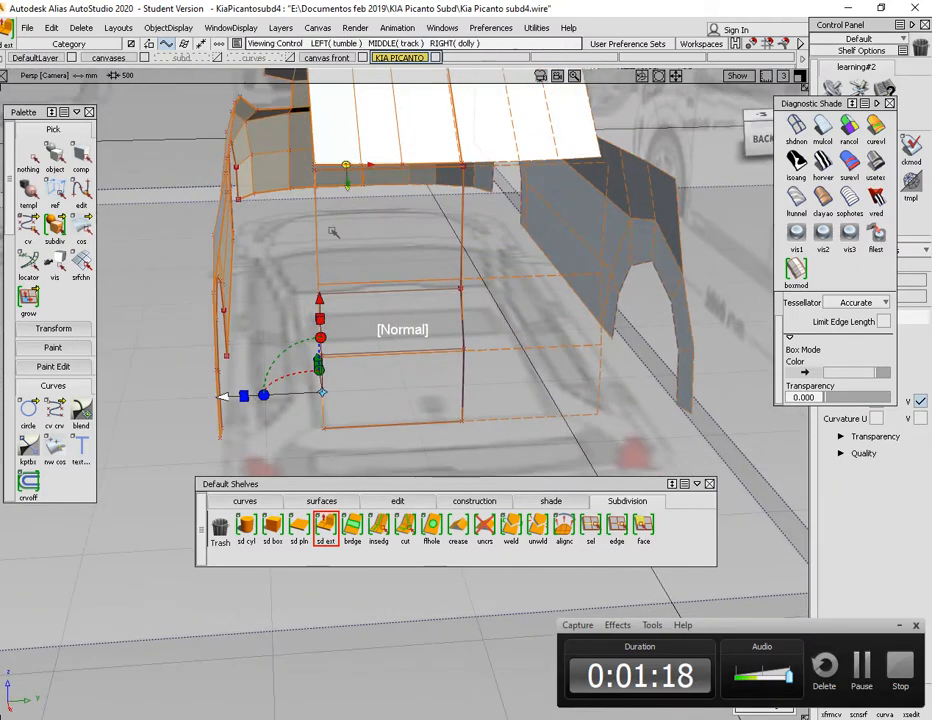
alt+shift+drag(333, 231, 404, 295)
alt+shift+right_drag(404, 295, 410, 287)
alt+shift+middle_drag(410, 287, 444, 236)
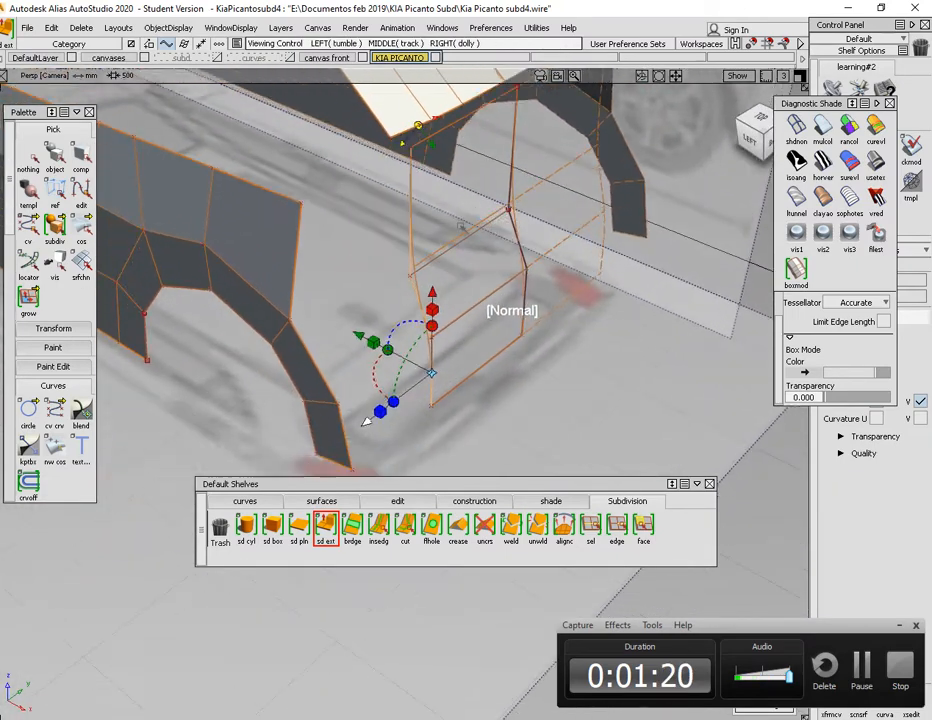
alt+shift+drag(444, 236, 444, 268)
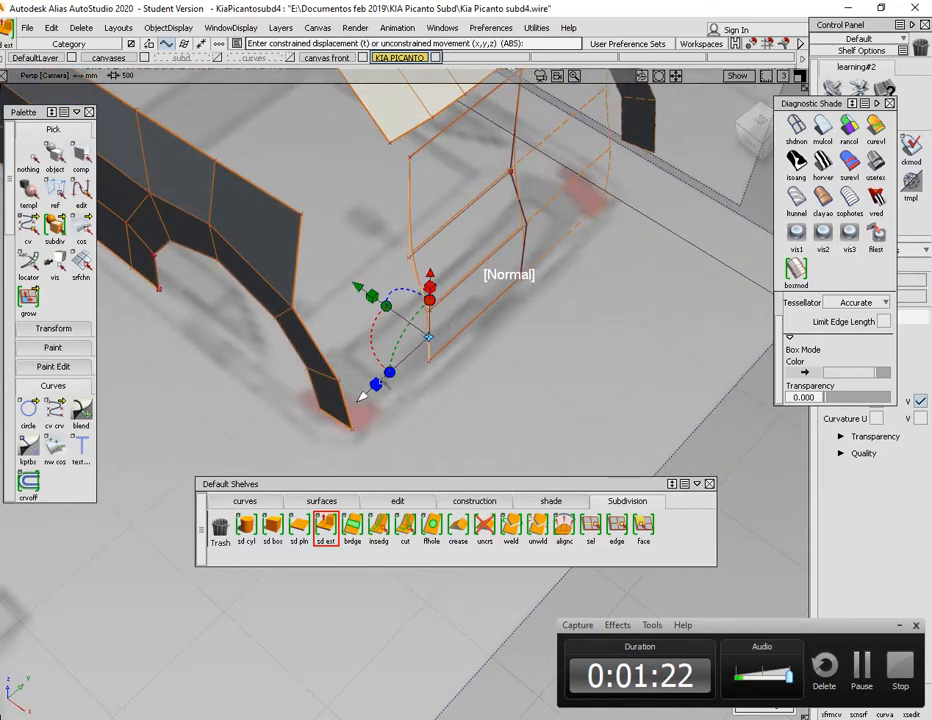
click(578, 234)
Apply box mode shading to the extruded rear panel
alt+shift+drag(578, 234, 525, 263)
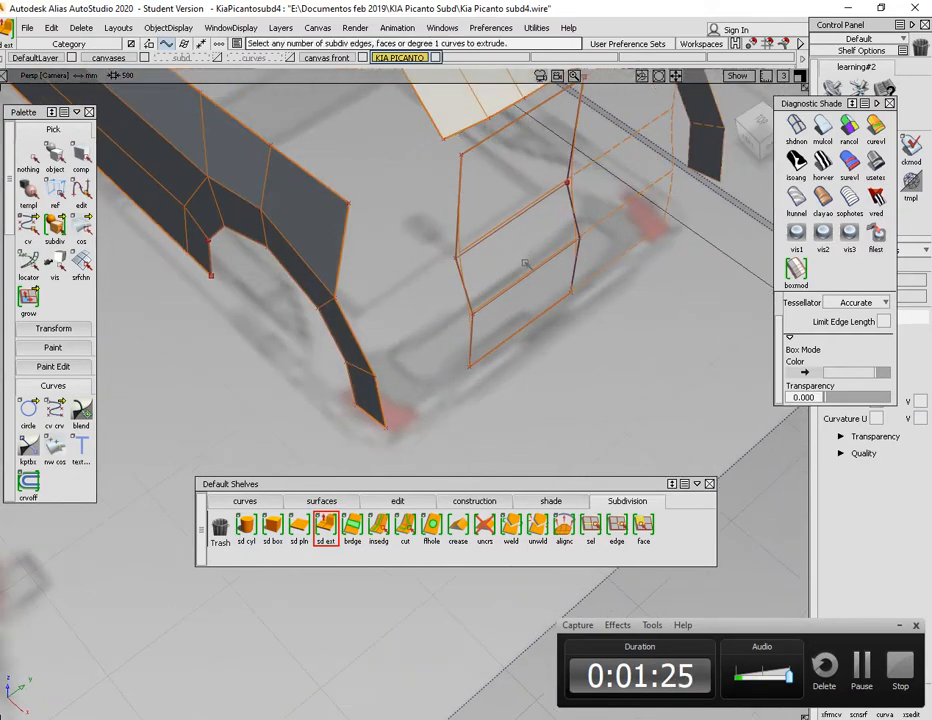
click(803, 271)
mouse_move(418, 340)
alt+shift+mouse_down()
mouse_move(468, 333)
mouse_move(511, 250)
alt+shift+mouse_up()
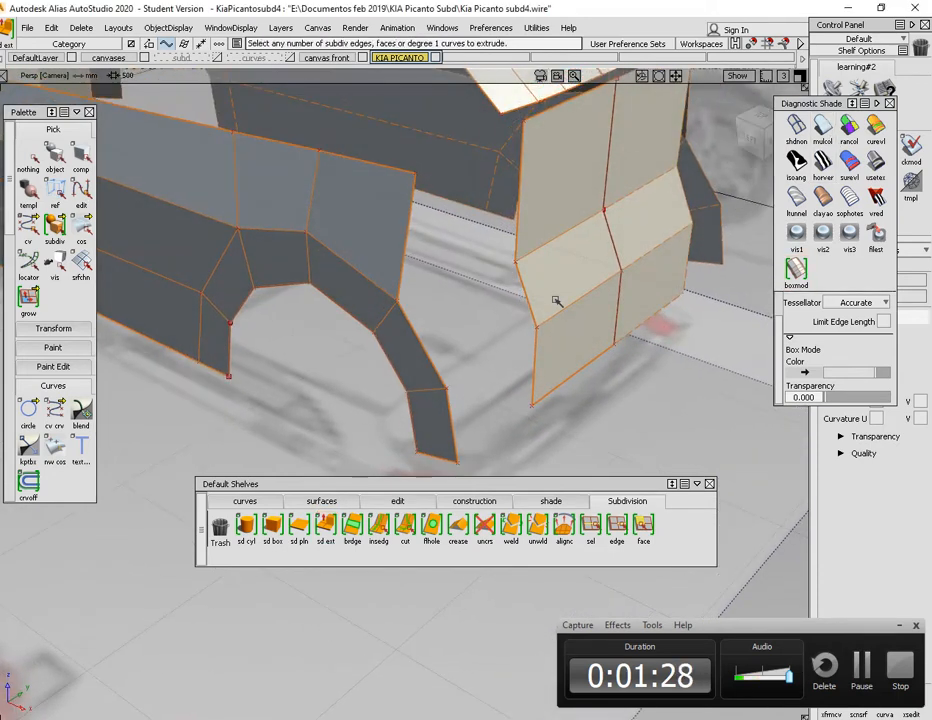
alt+shift+drag(556, 300, 490, 330)
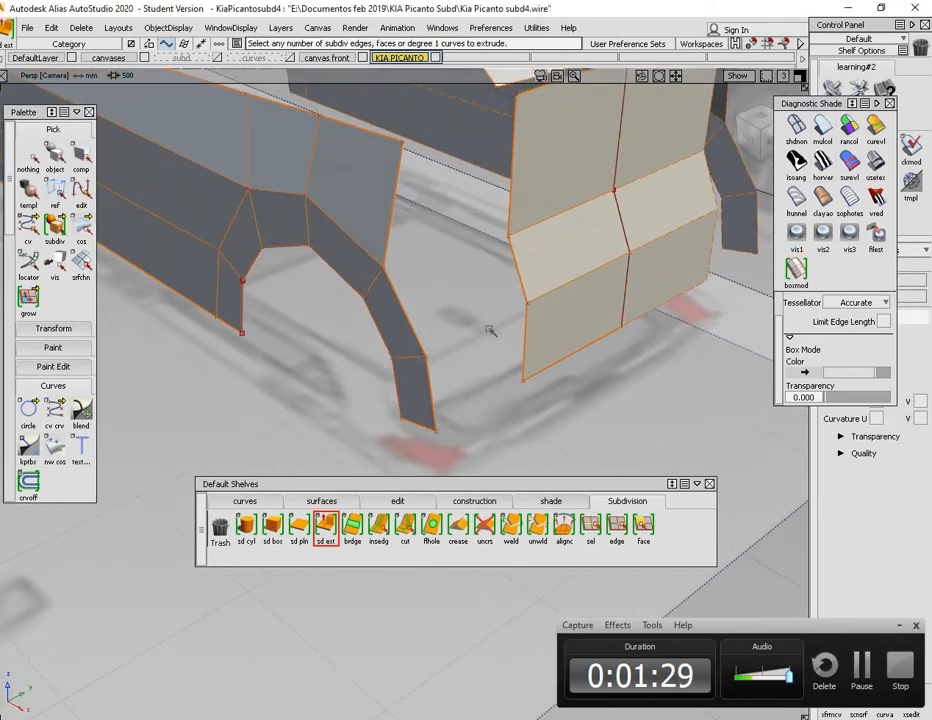
Bridge the side body's rear boundary edges to the rear panel's outer edges with 1 division
double_click(353, 525)
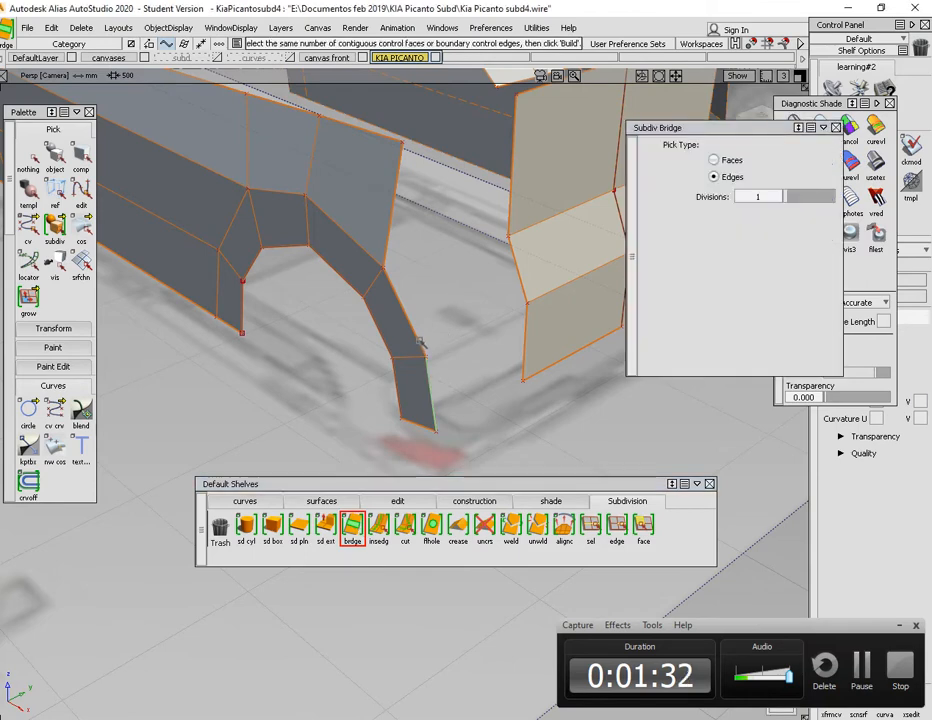
click(519, 245)
alt+shift+drag(525, 340, 571, 424)
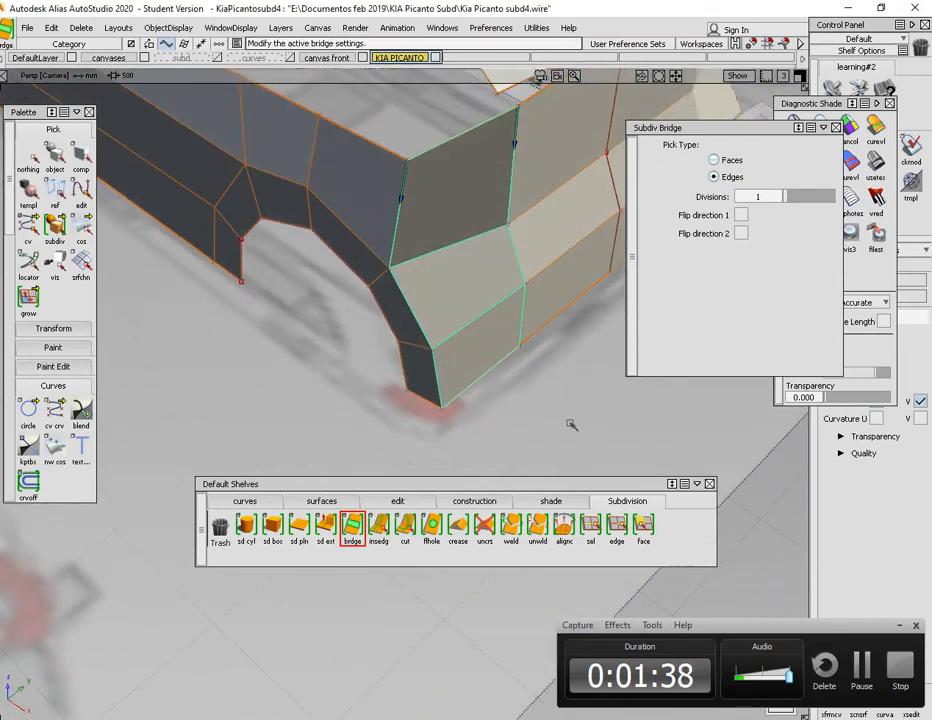
alt+shift+drag(550, 370, 414, 383)
Move the control point at the rear panel's upper outer corner about 13 mm along Y
alt+shift+drag(443, 336, 308, 281)
ctrl+shift+middle_drag(341, 287, 356, 218)
mouse_move(240, 193)
right_down()
mouse_move(243, 217)
mouse_move(251, 203)
right_up()
alt+shift+drag(347, 325, 331, 375)
middle_drag(332, 373, 340, 370)
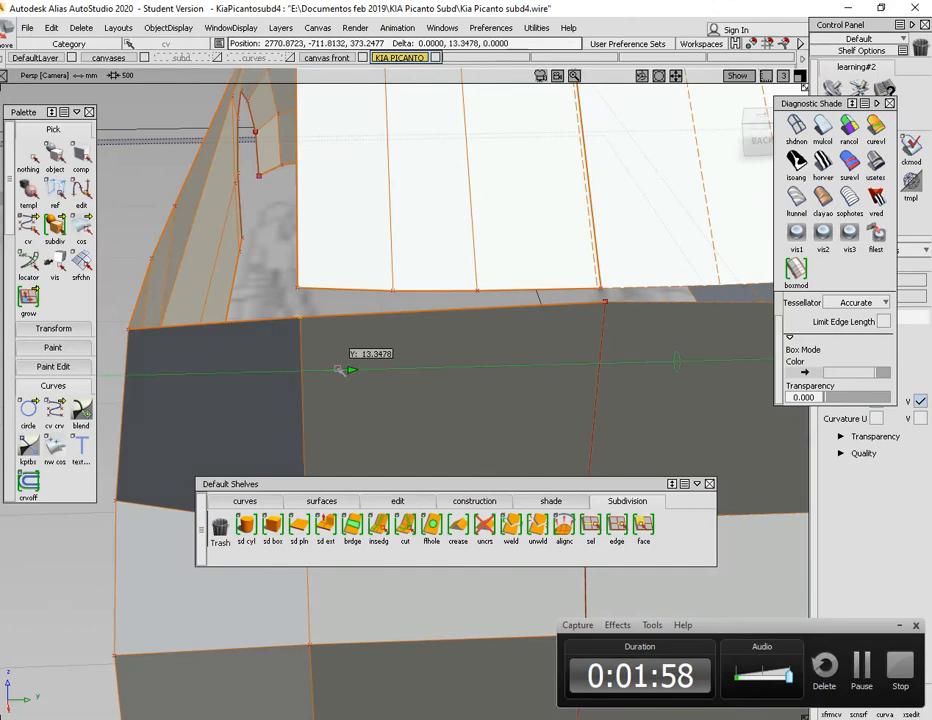
alt+shift+drag(340, 370, 498, 335)
alt+shift+middle_drag(366, 88, 368, 124)
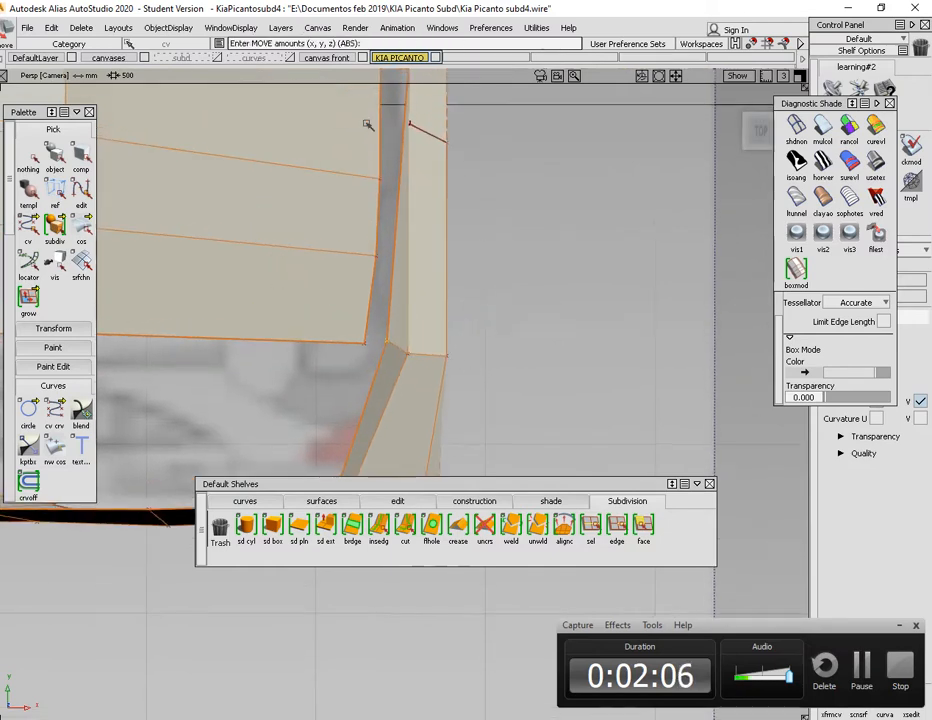
alt+shift+right_drag(293, 274, 258, 276)
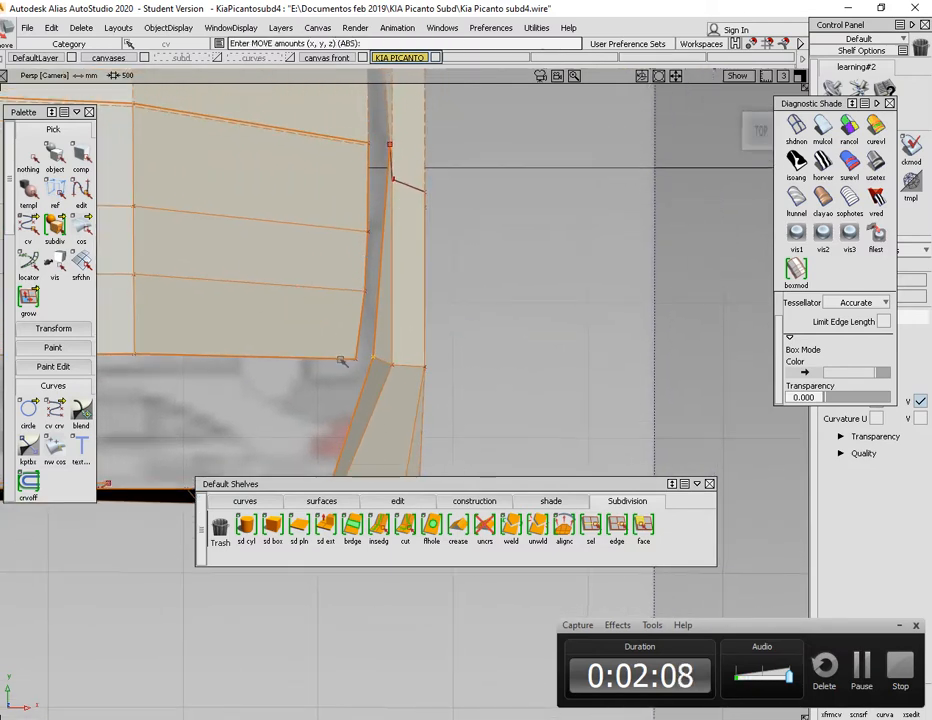
Insert a perpendicular edge across the rear panel between its outer edge and the centre line, at relative parameter 0.3093
alt+shift+drag(461, 274, 462, 440)
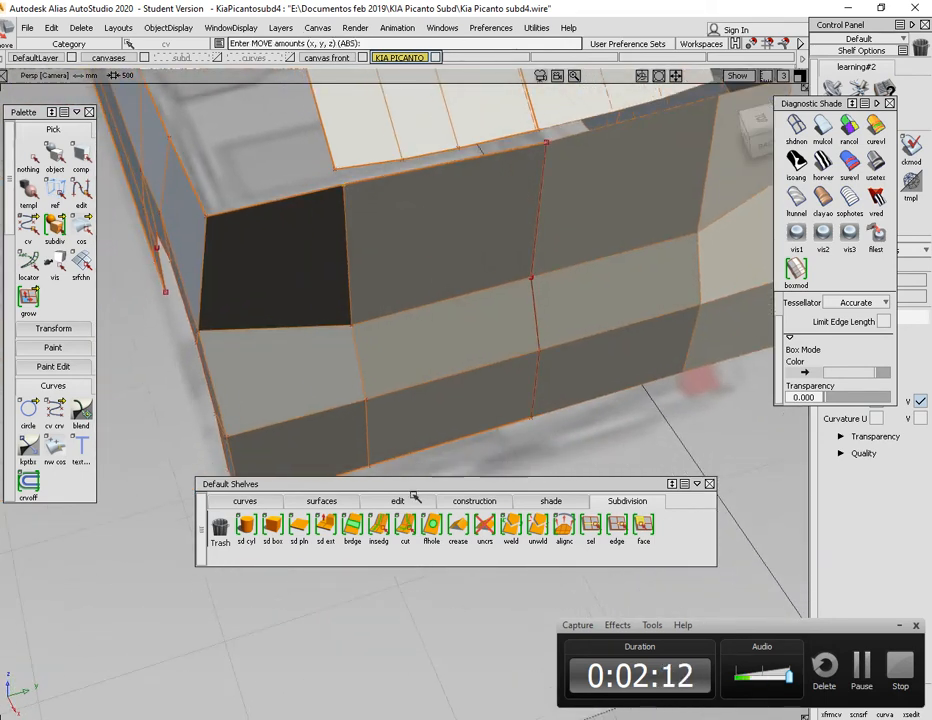
click(379, 529)
alt+shift+drag(483, 285, 380, 305)
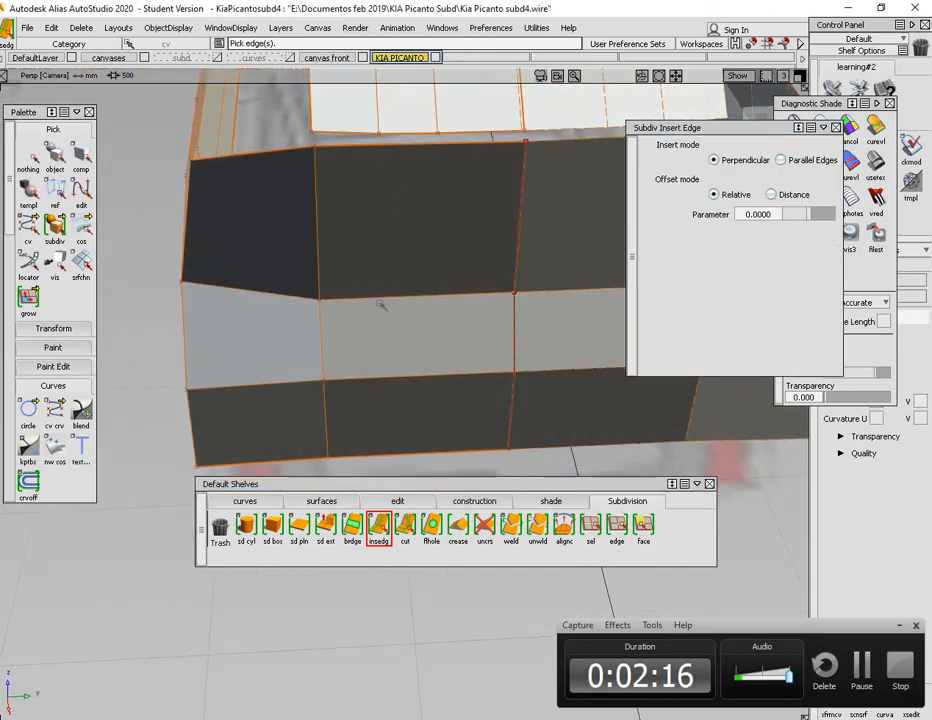
click(378, 298)
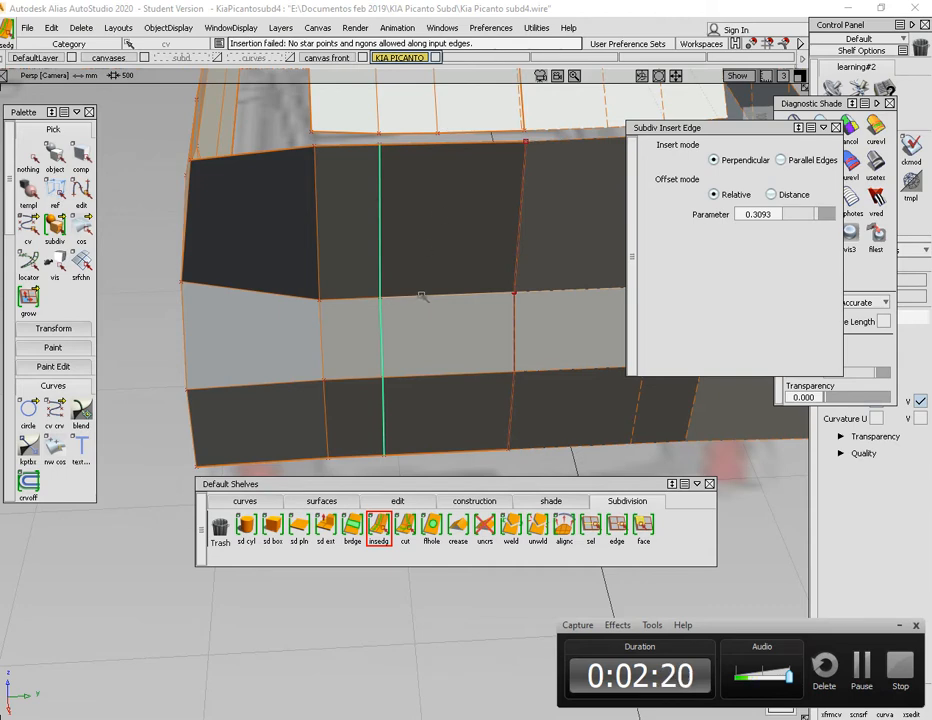
click(383, 532)
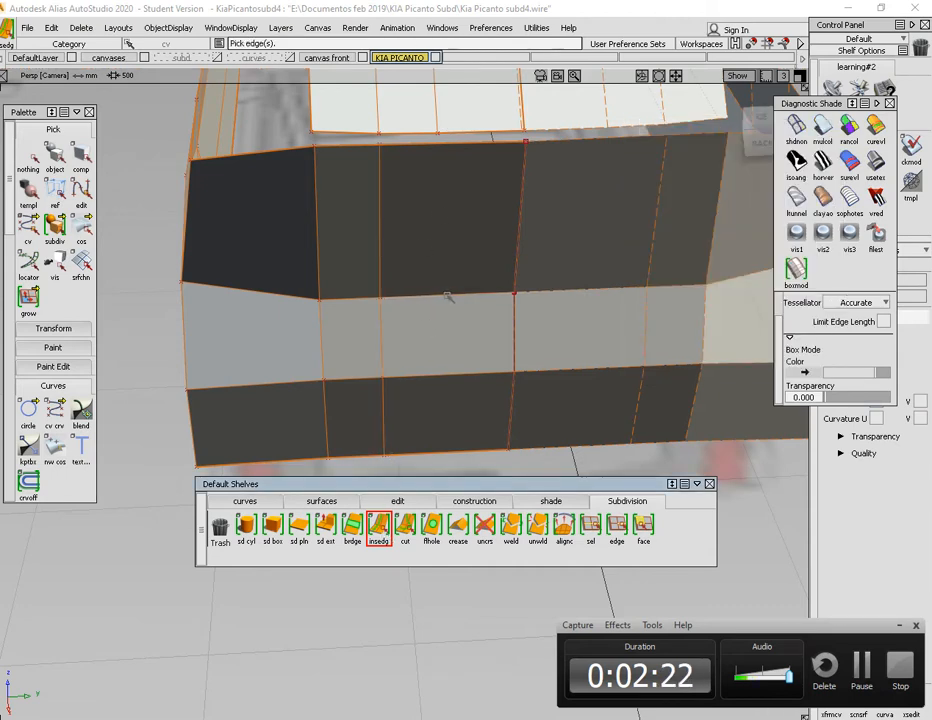
Insert a second perpendicular edge between the first inserted edge and the centre line of the rear panel
click(437, 297)
alt+shift+drag(456, 287, 466, 248)
alt+shift+drag(387, 308, 430, 318)
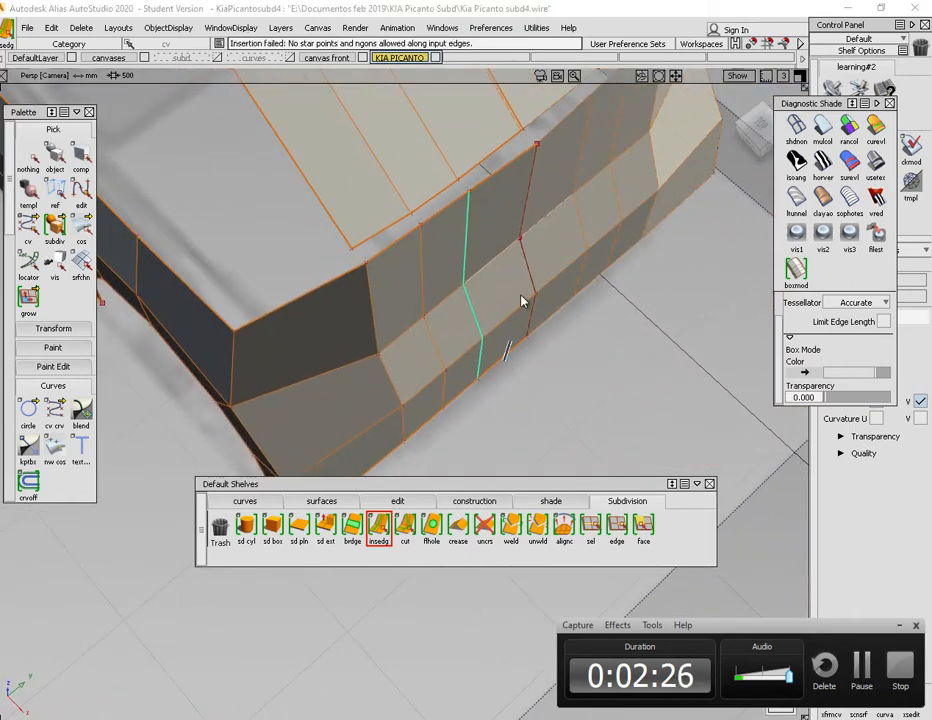
click(520, 295)
In the top view, move the upper control points of the two inserted edges outward along X to straighten the rear panel's upper edge
alt+shift+drag(518, 297, 480, 360)
key(F5)
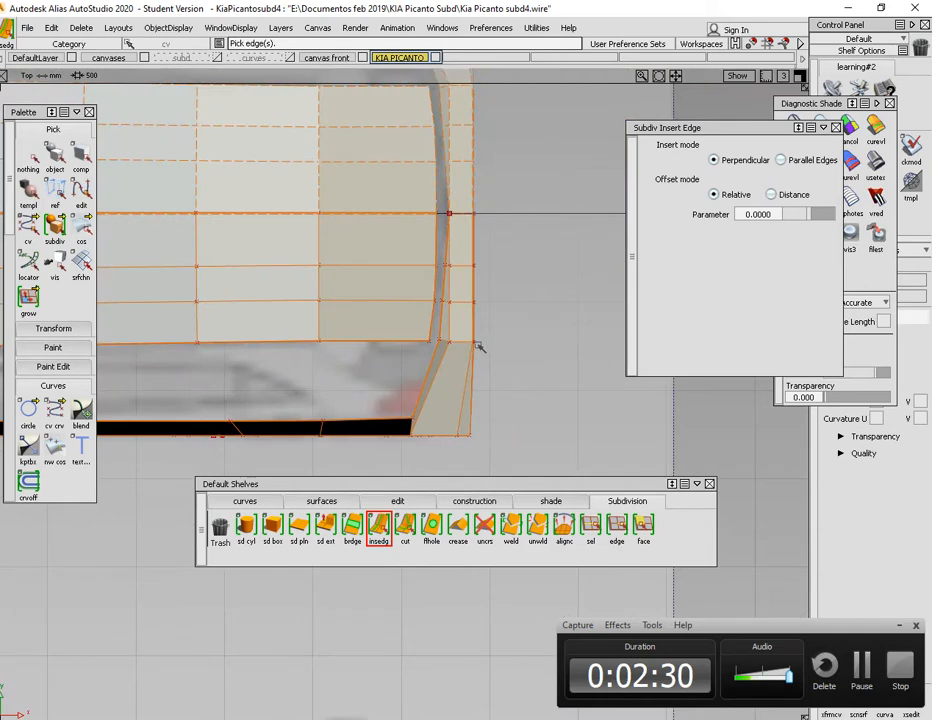
alt+shift+right_drag(483, 363, 418, 256)
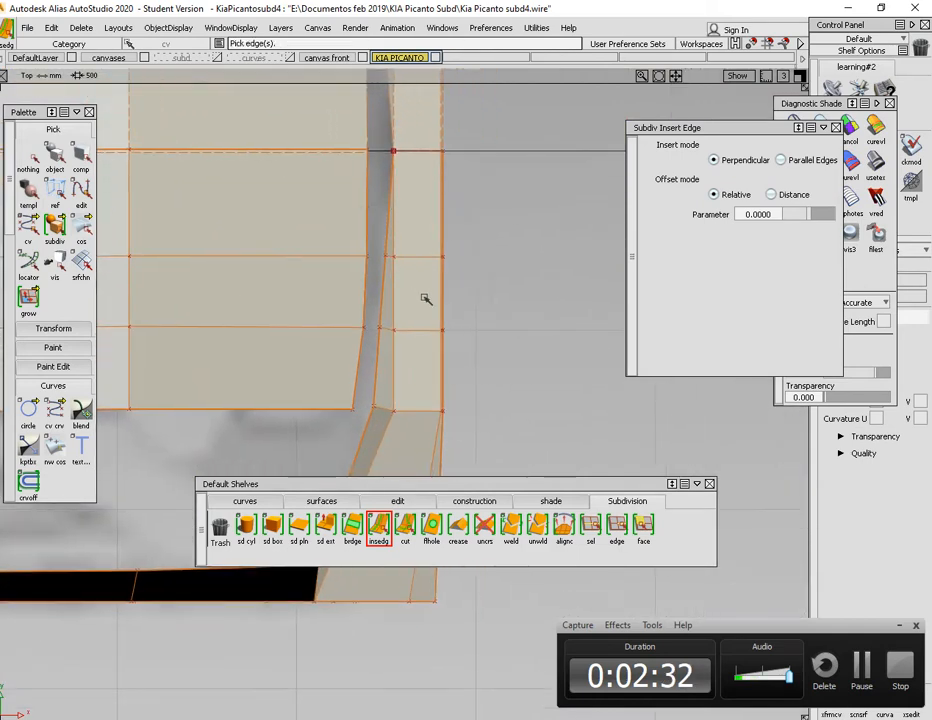
ctrl+shift+drag(413, 279, 446, 279)
alt+shift+right_drag(419, 258, 444, 225)
click(372, 259)
ctrl+shift+right_drag(516, 256, 503, 270)
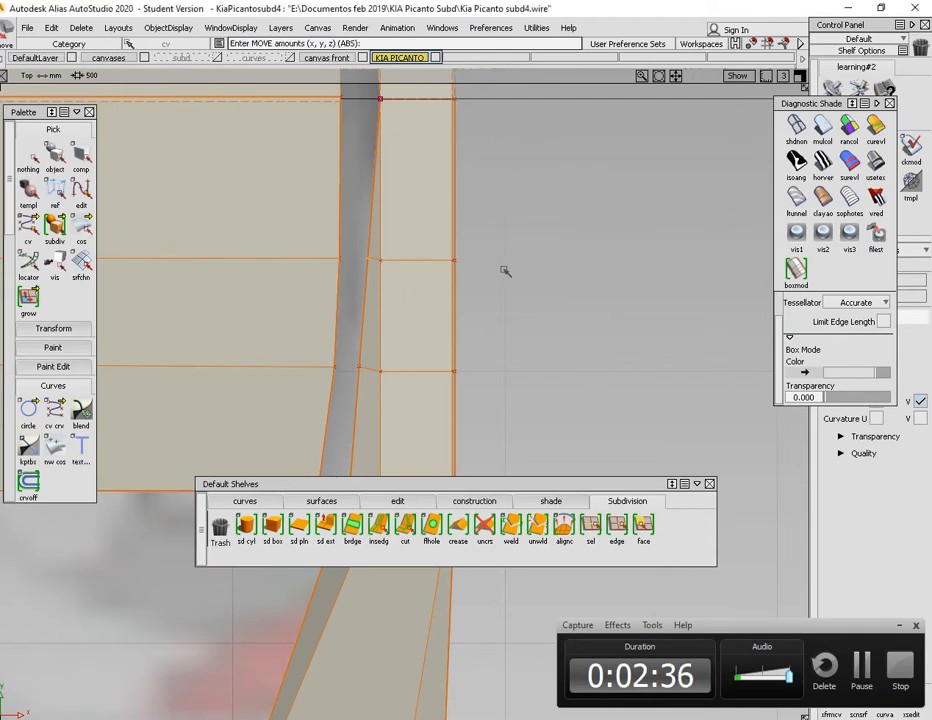
drag(503, 271, 511, 272)
key(ctrl+z)
alt+shift+middle_drag(370, 388, 419, 284)
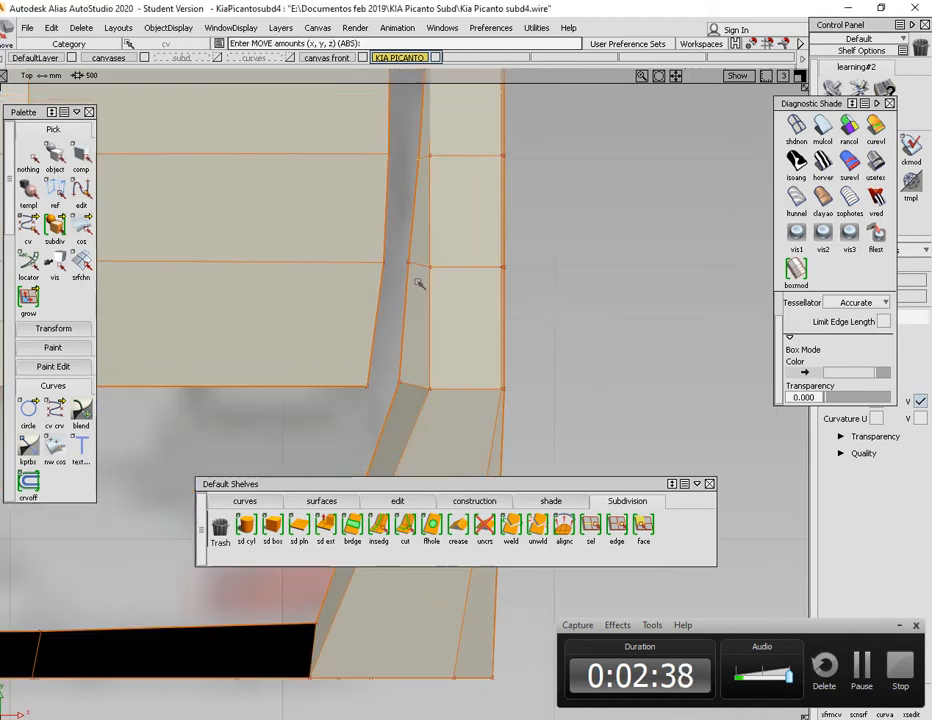
drag(466, 280, 471, 281)
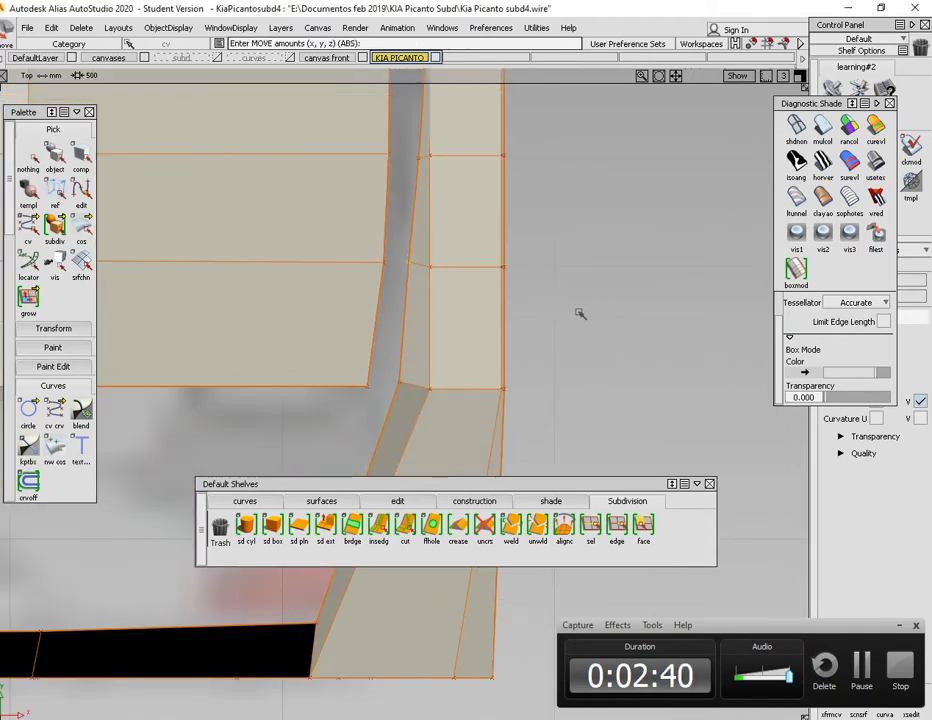
drag(580, 314, 593, 316)
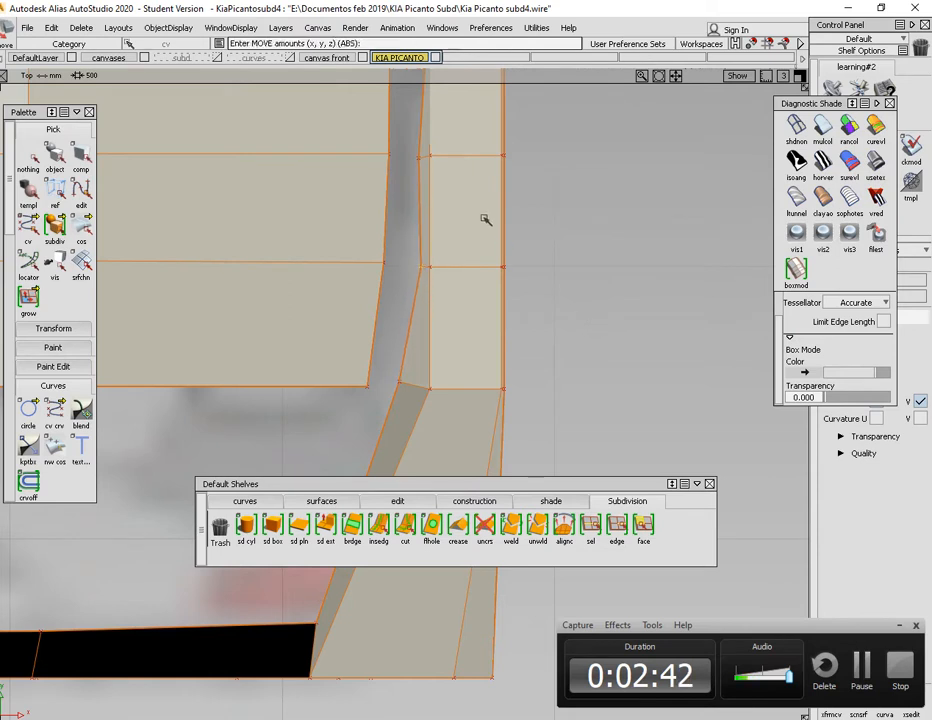
drag(543, 215, 553, 212)
Shift the control points on the first inserted edge of the rear panel slightly inward along X
alt+shift+middle_drag(597, 239, 564, 343)
alt+shift+right_drag(574, 228, 502, 370)
alt+shift+middle_drag(502, 370, 537, 296)
ctrl+shift+drag(520, 266, 540, 299)
ctrl+shift+middle_drag(549, 297, 578, 239)
drag(593, 303, 588, 305)
key(ctrl+z)
middle_drag(602, 310, 597, 311)
Move the row of control points at the rear panel's outer end inward along X to continue the panel's curve
alt+shift+middle_drag(535, 402, 545, 325)
ctrl+shift+drag(517, 298, 556, 297)
drag(500, 299, 541, 311)
ctrl+shift+middle_drag(564, 277, 541, 323)
ctrl+shift+drag(541, 323, 577, 288)
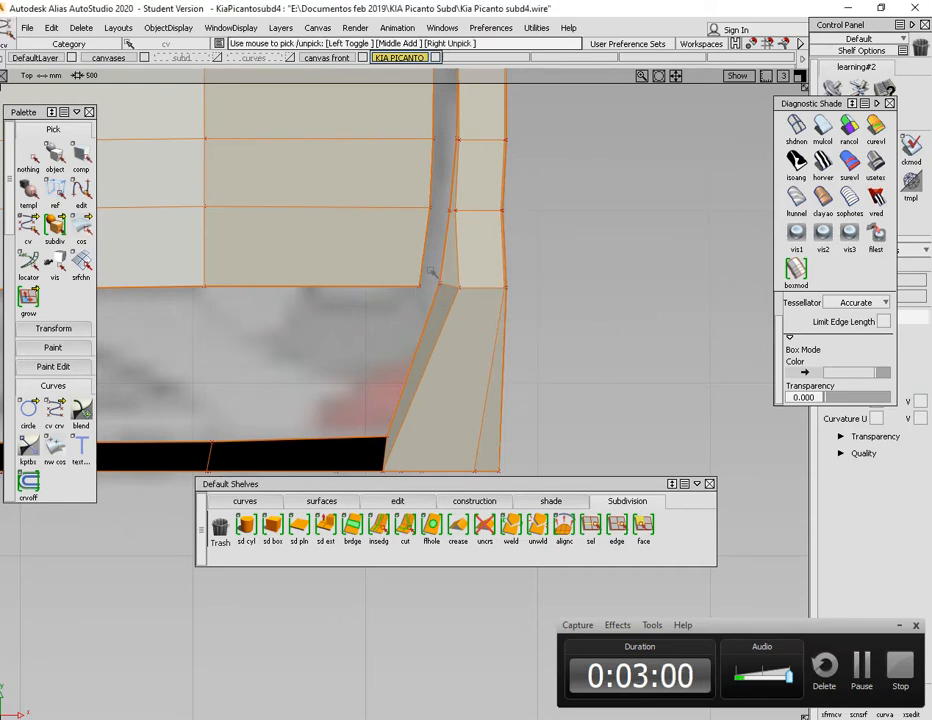
drag(430, 270, 515, 305)
mouse_move(577, 285)
ctrl+shift+middle_down()
mouse_move(597, 300)
mouse_move(566, 304)
mouse_move(585, 302)
ctrl+shift+middle_up()
Set the box mode transparency to 0.270 and move the control points at the rear side corner inward along X to follow the blueprint
click(800, 270)
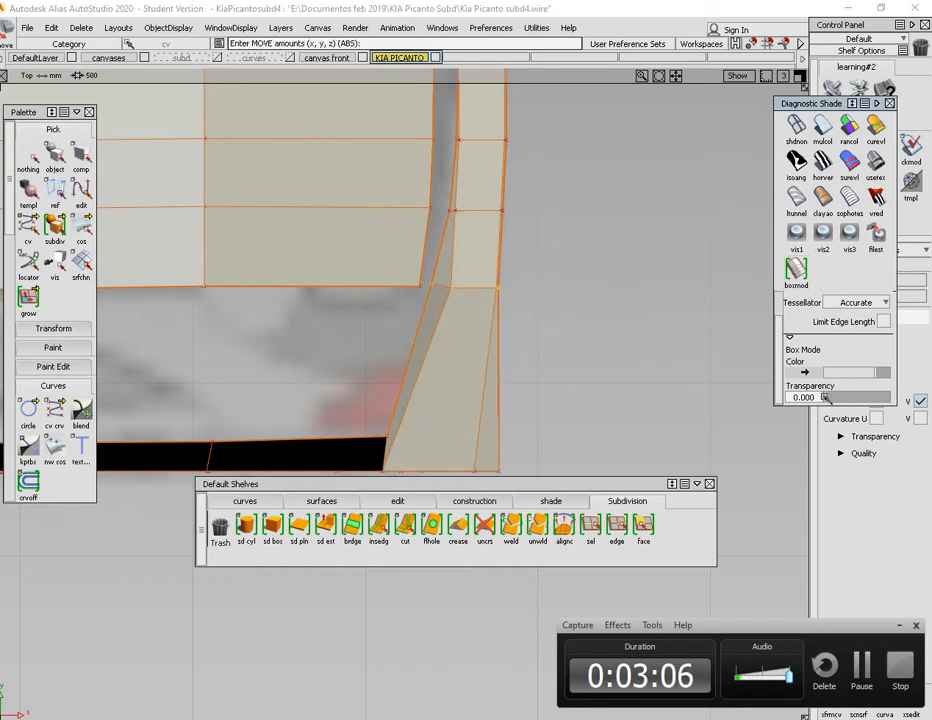
drag(826, 398, 843, 398)
alt+shift+middle_drag(483, 297, 505, 234)
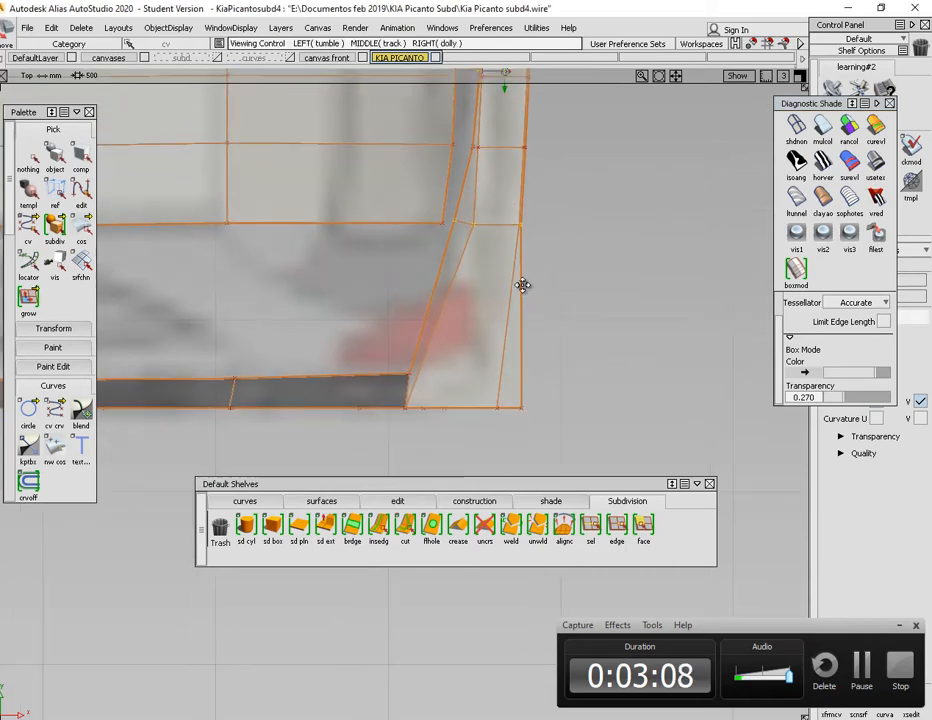
alt+shift+middle_drag(522, 285, 519, 254)
ctrl+shift+drag(580, 343, 577, 292)
ctrl+shift+drag(460, 315, 543, 398)
ctrl+shift+middle_drag(560, 375, 544, 316)
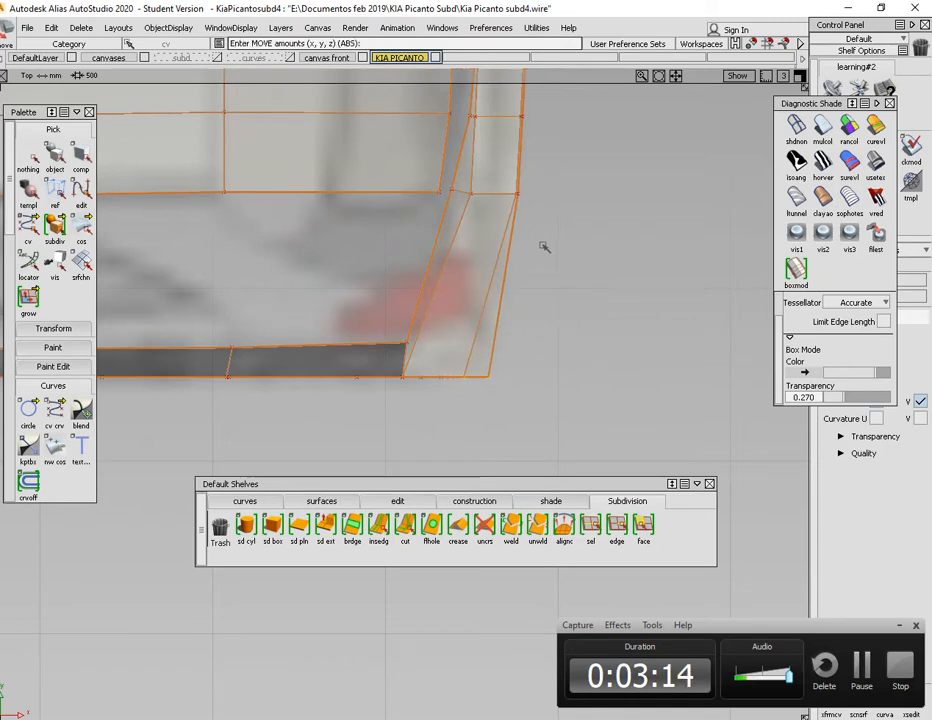
Fine-tune the rear panel's control points along X in the top view to smooth its rounded outline
alt+shift+middle_drag(487, 378, 516, 312)
ctrl+shift+drag(491, 339, 548, 341)
ctrl+shift+right_drag(598, 339, 602, 272)
mouse_move(589, 303)
mouse_down()
mouse_move(617, 312)
mouse_move(595, 299)
mouse_up()
middle_drag(636, 280, 612, 291)
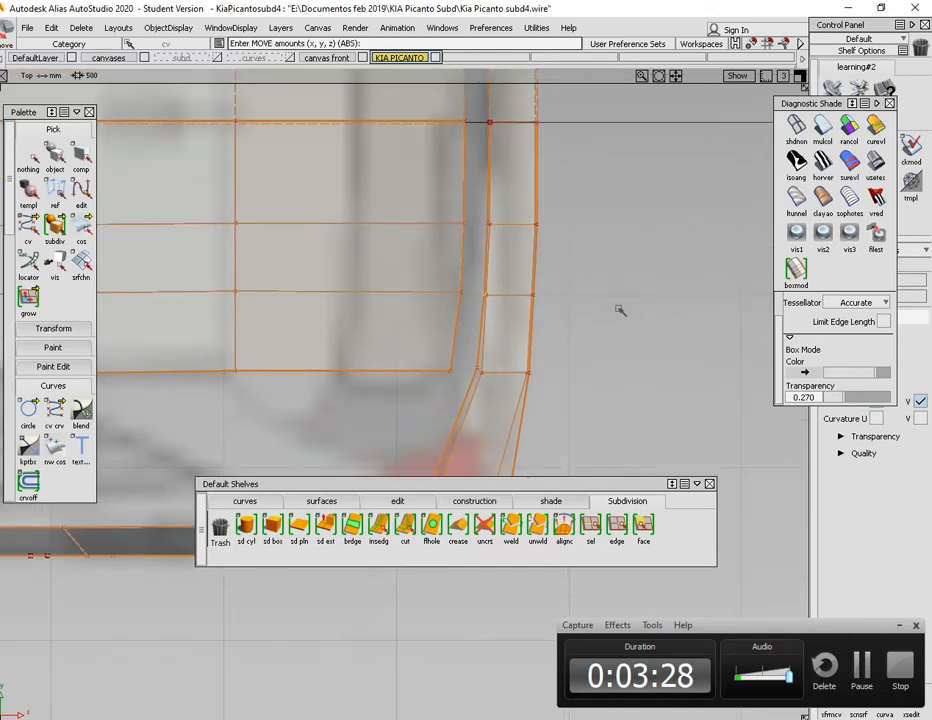
Bridge the tailgate's three lower boundary edges to the rear panel's upper boundary edges with 1 division
key(F8)
alt+shift+middle_drag(375, 236, 381, 302)
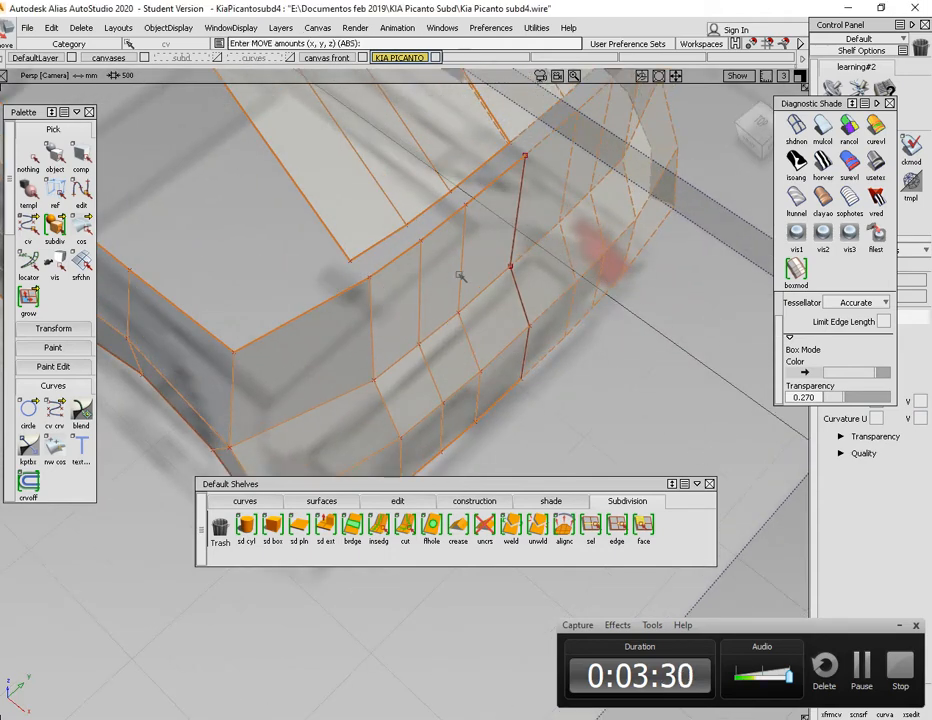
alt+shift+drag(460, 276, 400, 318)
scroll(408, 245, up, 3)
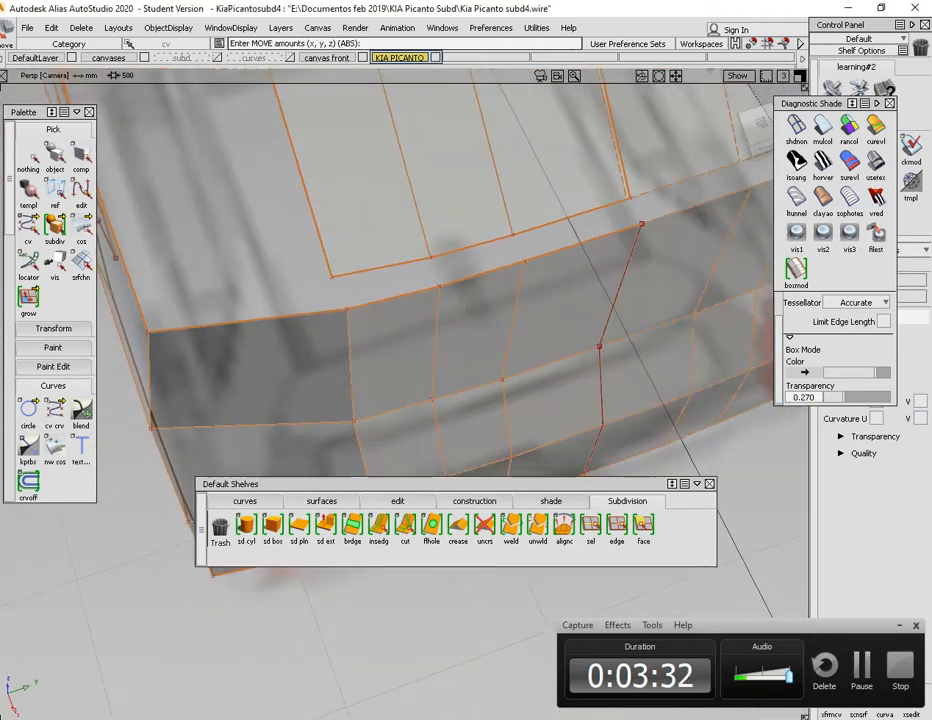
double_click(350, 535)
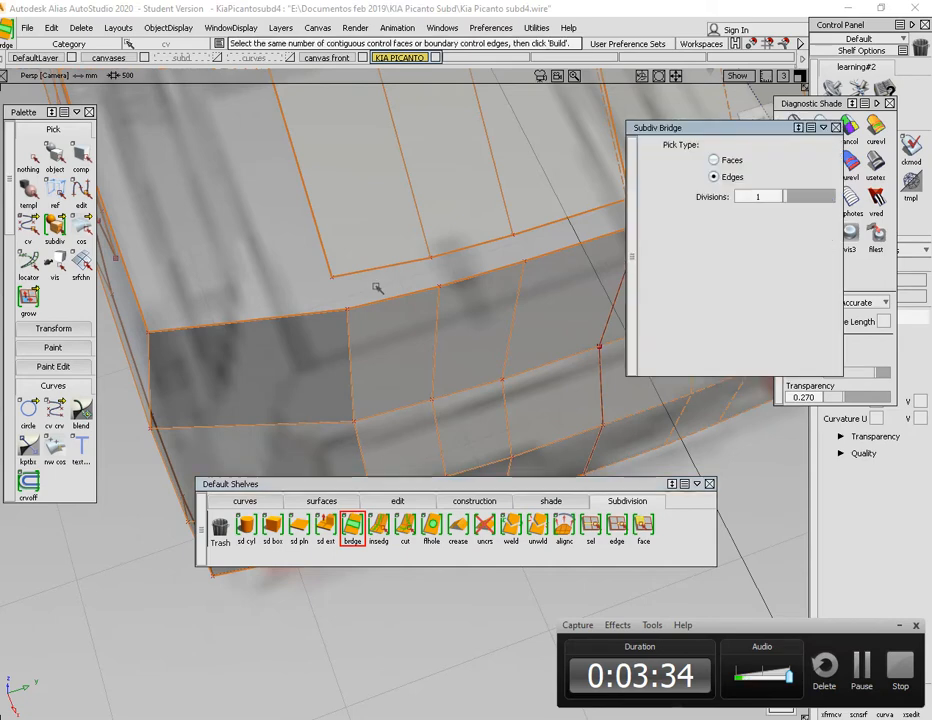
click(394, 266)
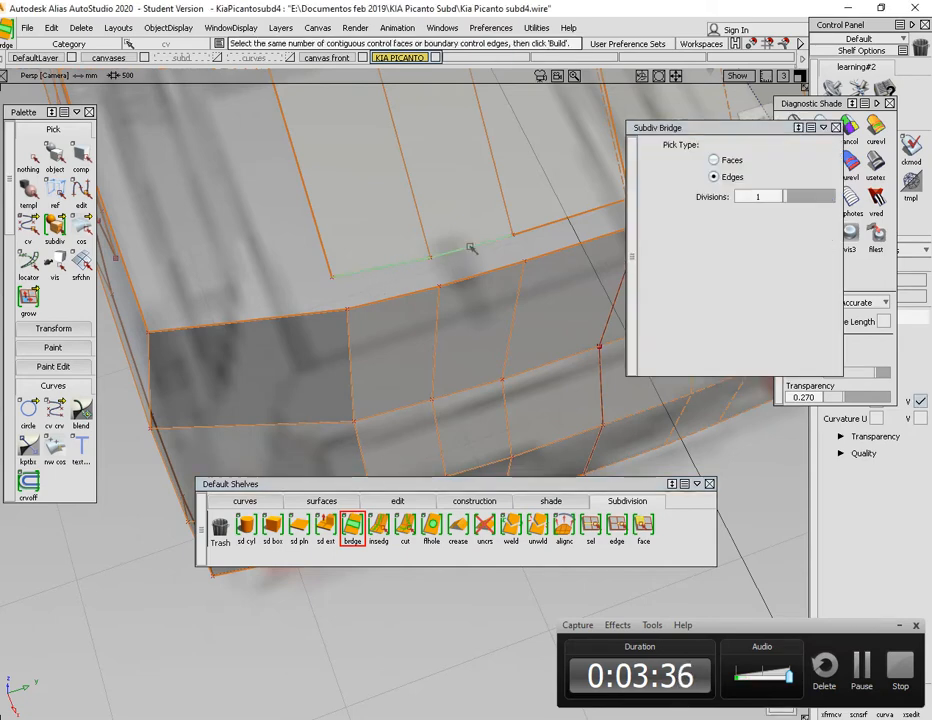
click(434, 291)
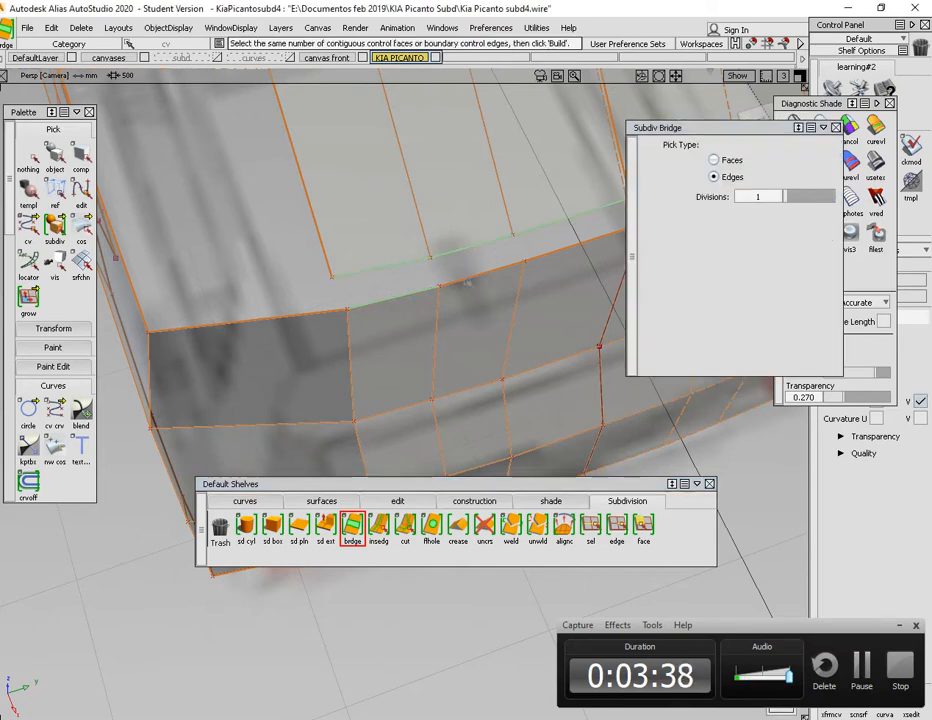
key(space)
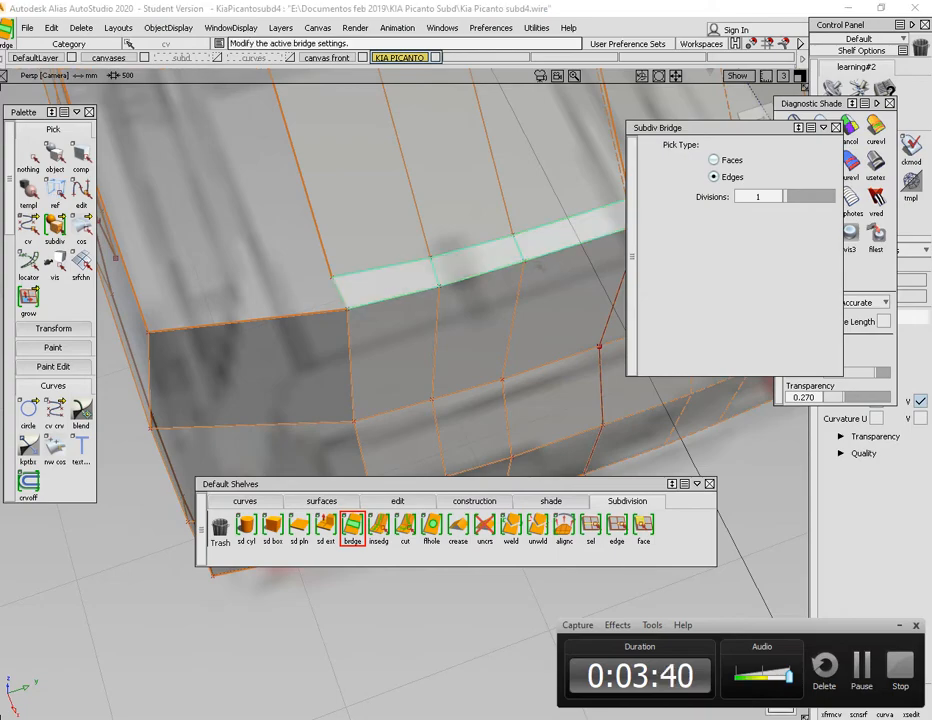
Examine the bridged rear end and the open area between the side body and the upper body from several angles
alt+shift+drag(535, 264, 645, 227)
alt+shift+drag(435, 218, 493, 277)
alt+shift+drag(535, 216, 664, 181)
drag(692, 130, 741, 129)
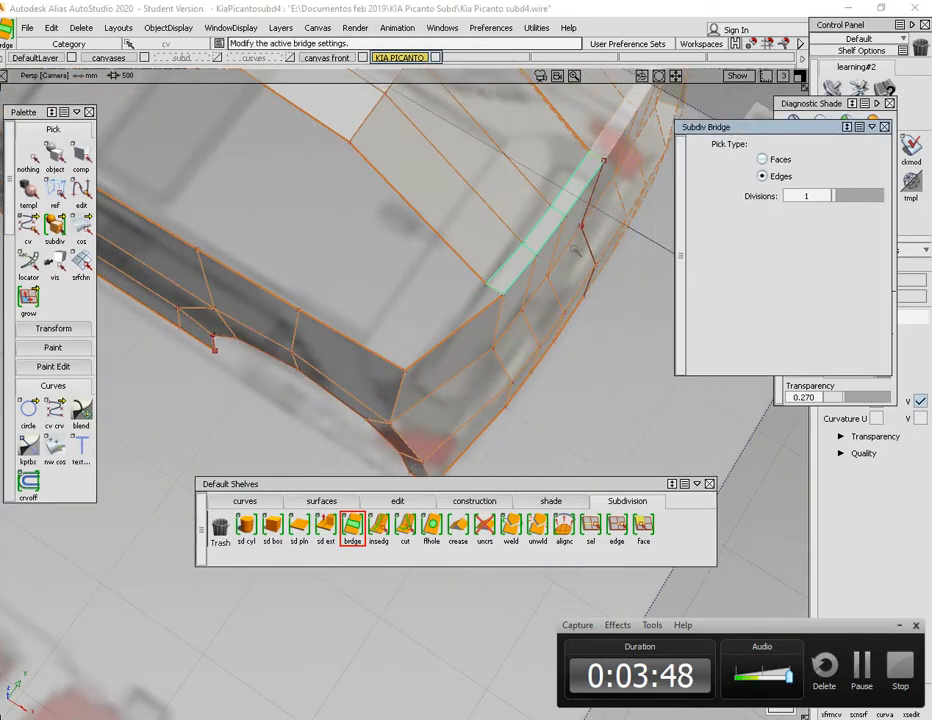
alt+shift+drag(541, 202, 493, 166)
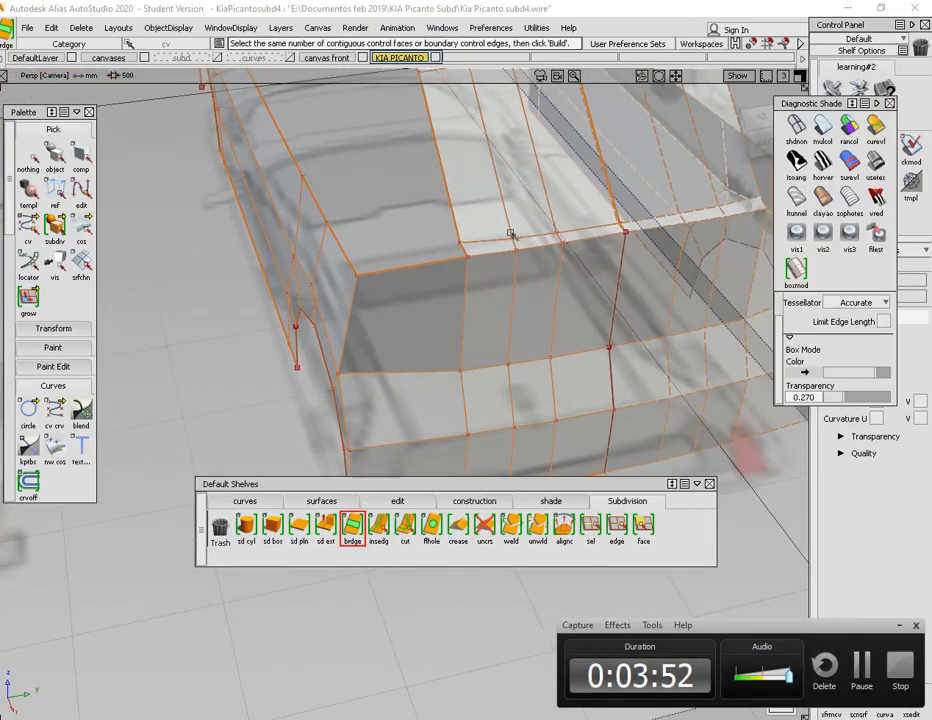
alt+shift+drag(514, 233, 500, 255)
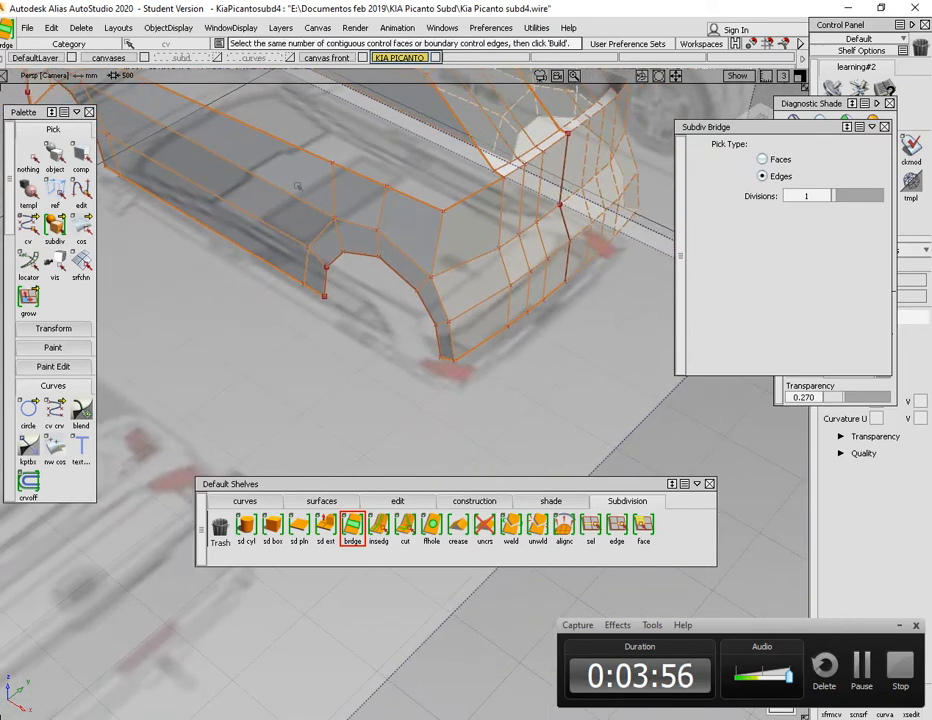
alt+shift+drag(413, 232, 483, 268)
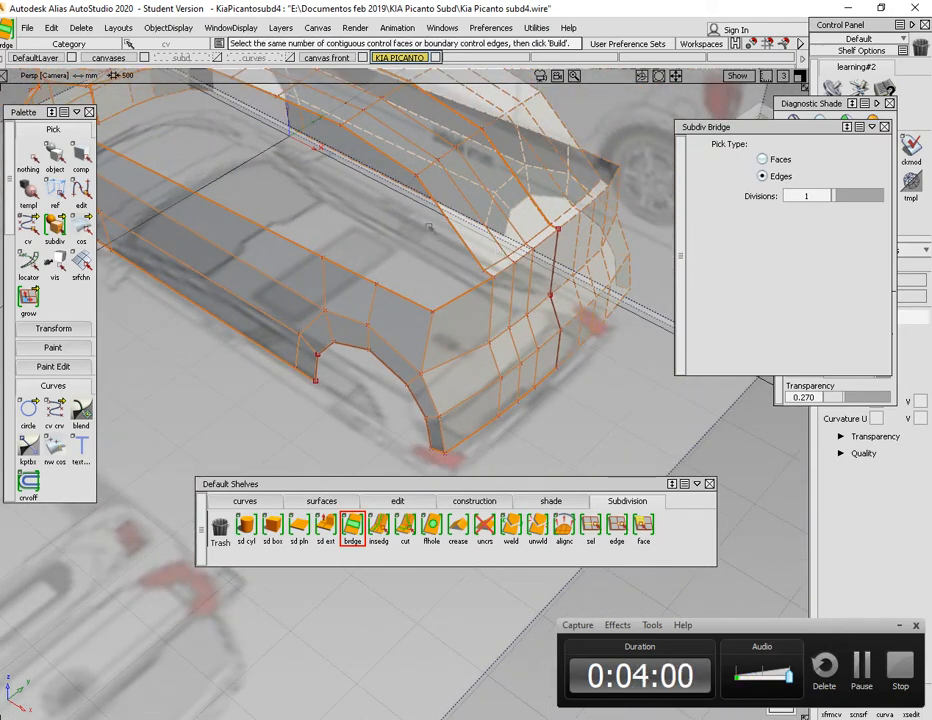
alt+shift+drag(452, 265, 485, 343)
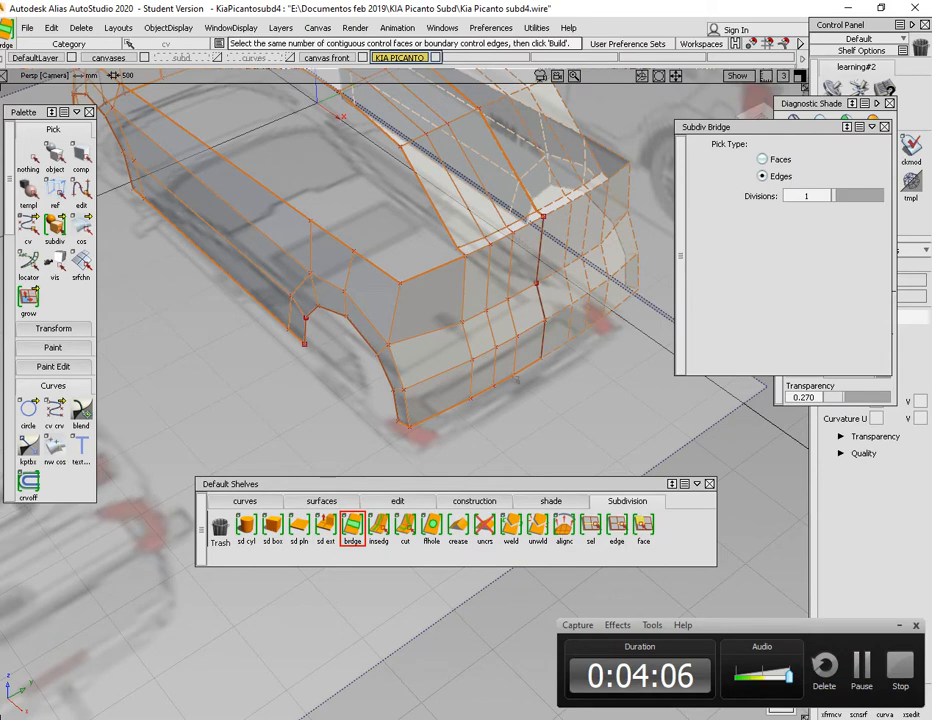
alt+shift+drag(462, 258, 500, 220)
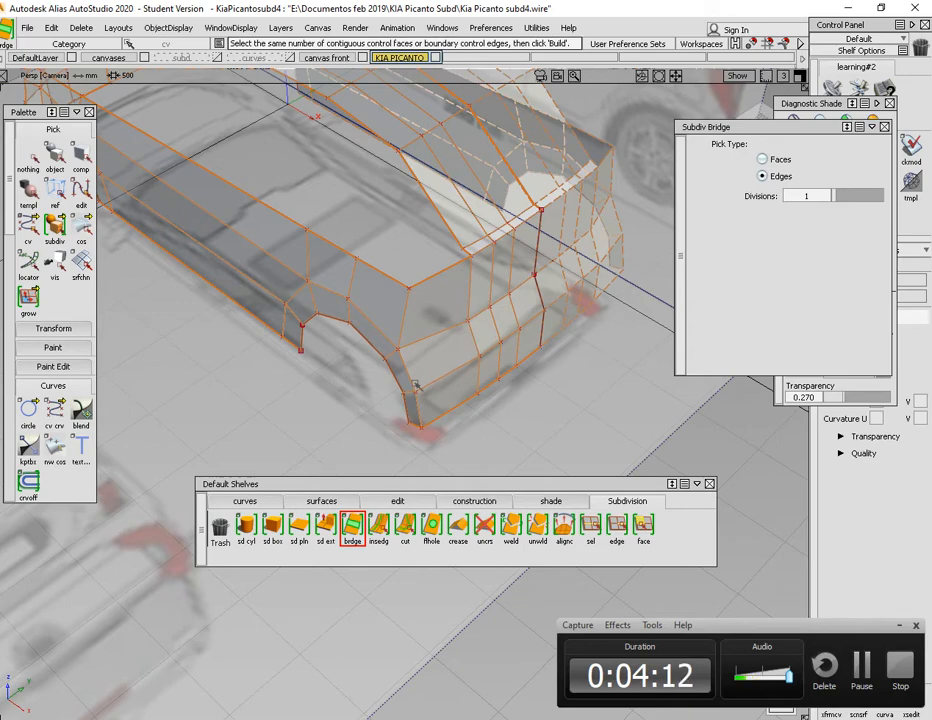
alt+shift+drag(450, 295, 560, 264)
alt+shift+right_drag(560, 264, 505, 260)
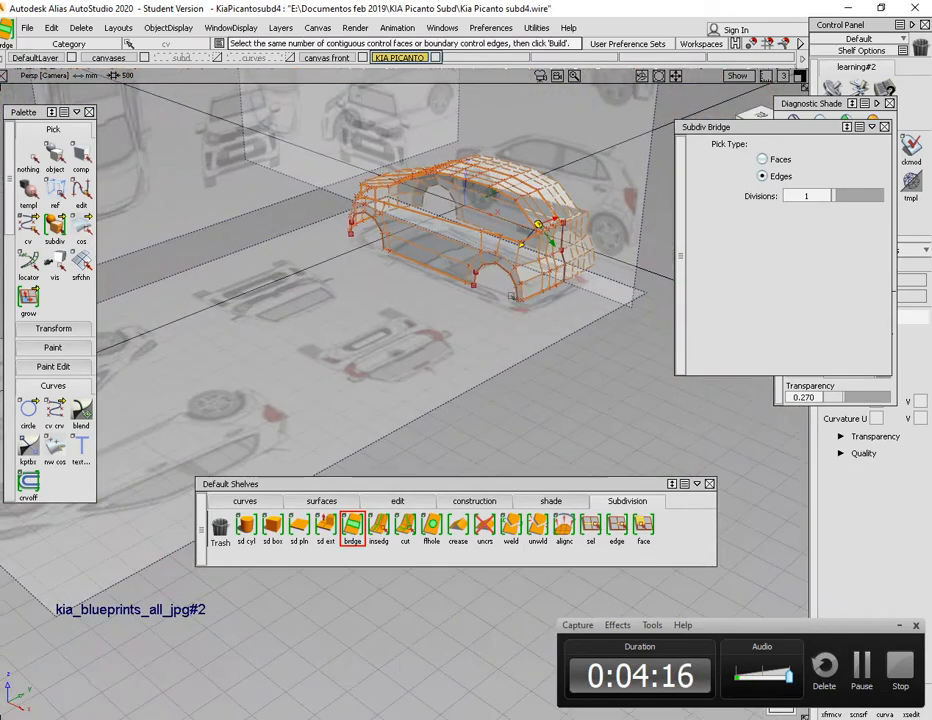
Examine the front end and the open gap between the hood and the side body above the front wheel arch
alt+shift+middle_drag(490, 250, 375, 345)
alt+shift+right_drag(375, 345, 420, 277)
alt+shift+drag(420, 277, 588, 272)
alt+shift+middle_drag(588, 272, 648, 287)
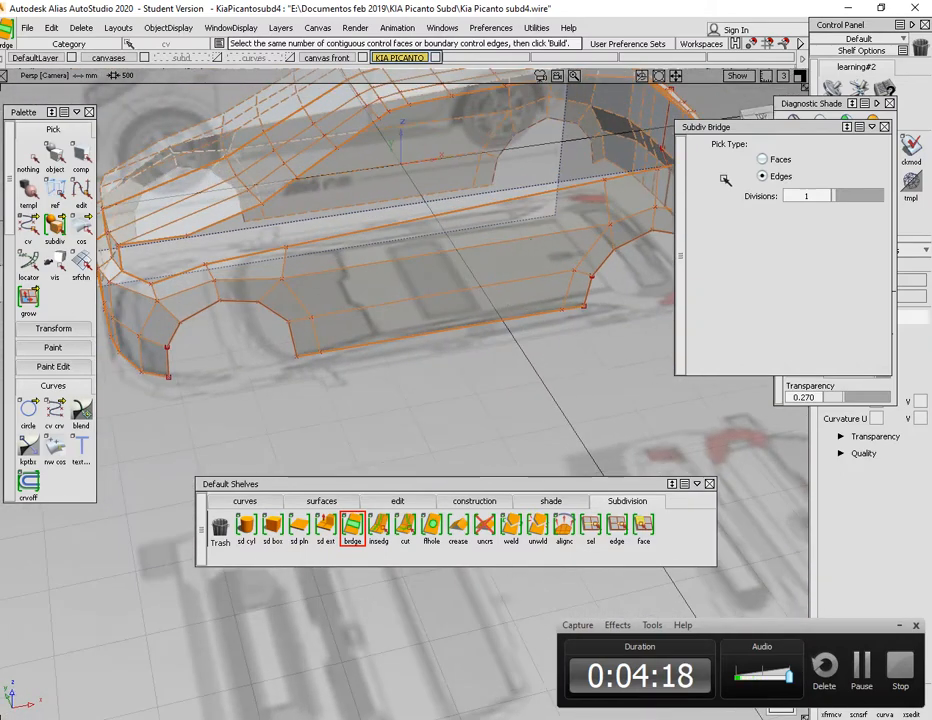
drag(768, 128, 820, 126)
alt+shift+drag(322, 287, 388, 370)
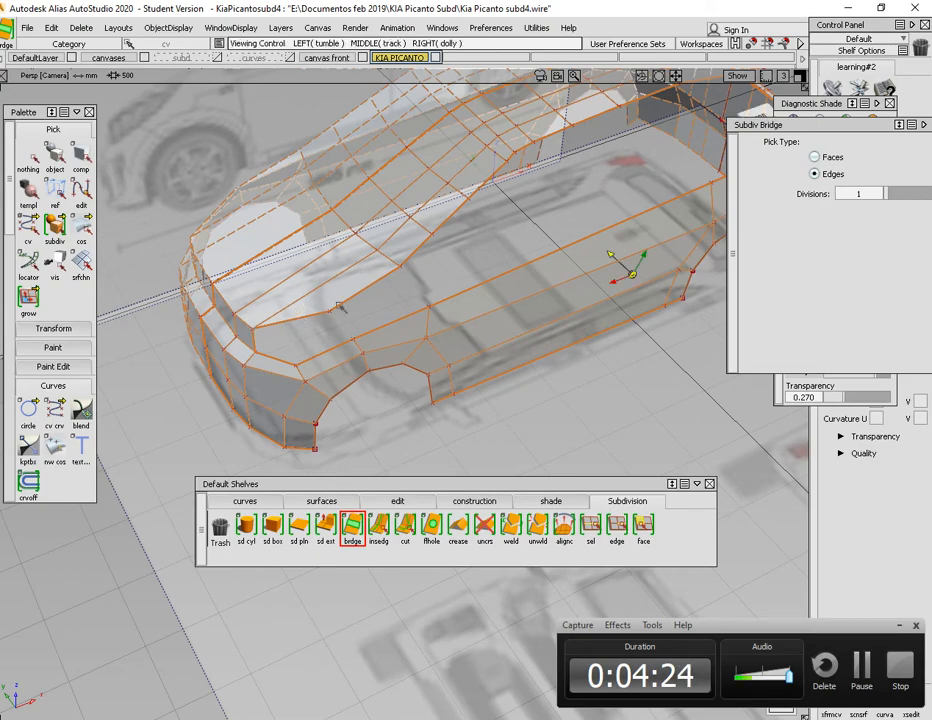
alt+shift+drag(308, 303, 385, 325)
alt+shift+middle_drag(370, 332, 475, 321)
mouse_move(475, 321)
alt+shift+mouse_down()
mouse_move(462, 339)
mouse_move(514, 339)
mouse_move(490, 330)
alt+shift+mouse_up()
alt+shift+right_drag(490, 330, 476, 302)
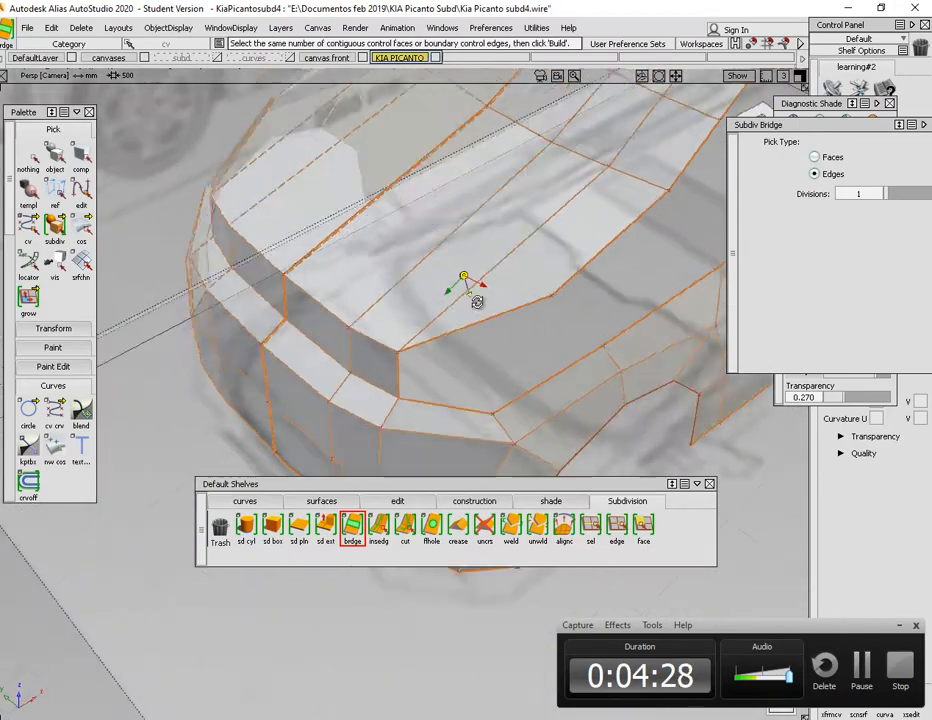
alt+shift+drag(476, 302, 540, 324)
alt+shift+middle_drag(540, 324, 420, 282)
alt+shift+click(418, 230)
alt+shift+right_drag(483, 262, 438, 282)
alt+shift+drag(438, 282, 478, 297)
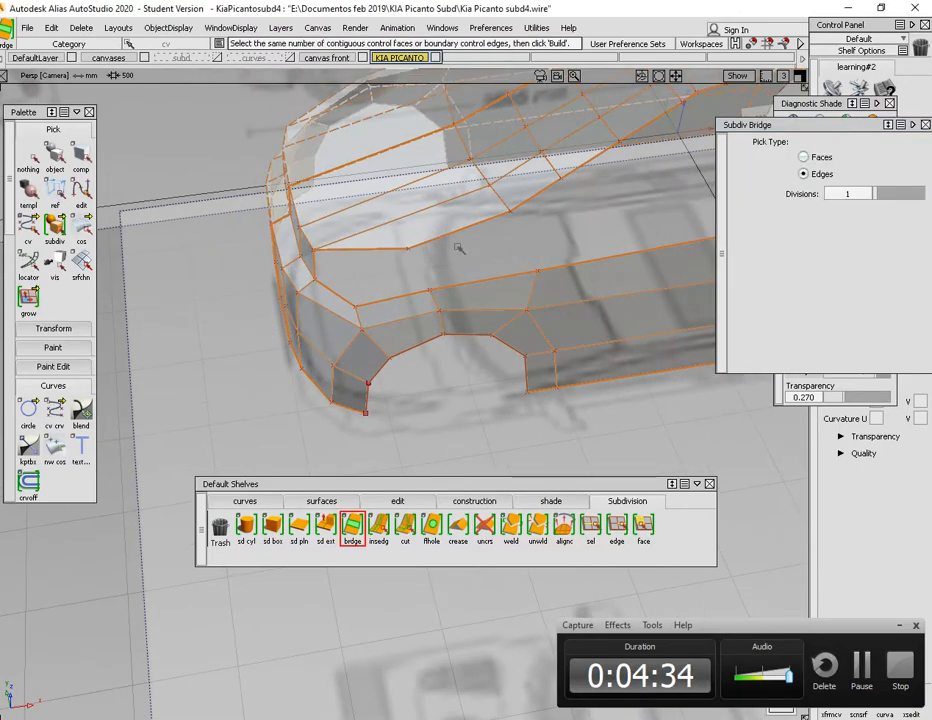
alt+shift+drag(425, 310, 460, 285)
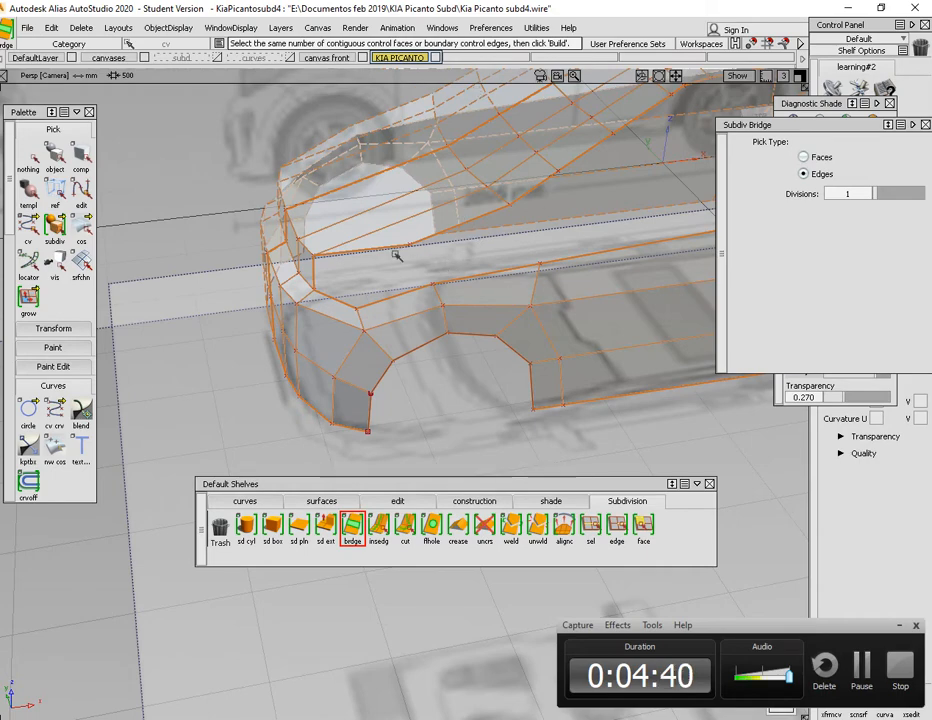
alt+shift+right_drag(380, 296, 300, 300)
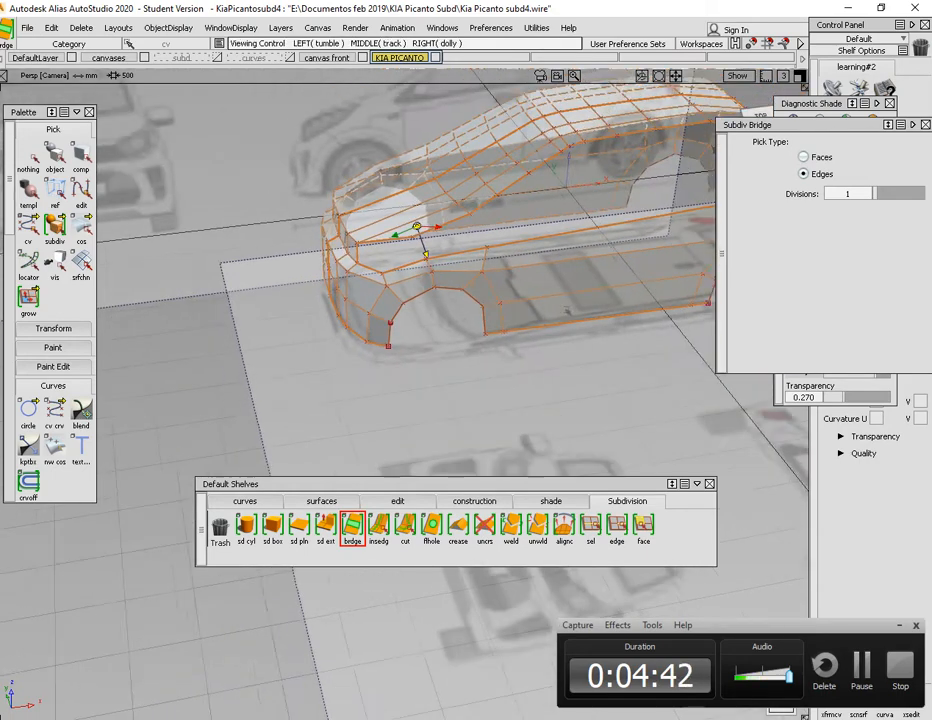
alt+shift+middle_drag(560, 310, 378, 342)
alt+shift+drag(614, 339, 688, 236)
alt+shift+middle_drag(350, 170, 379, 263)
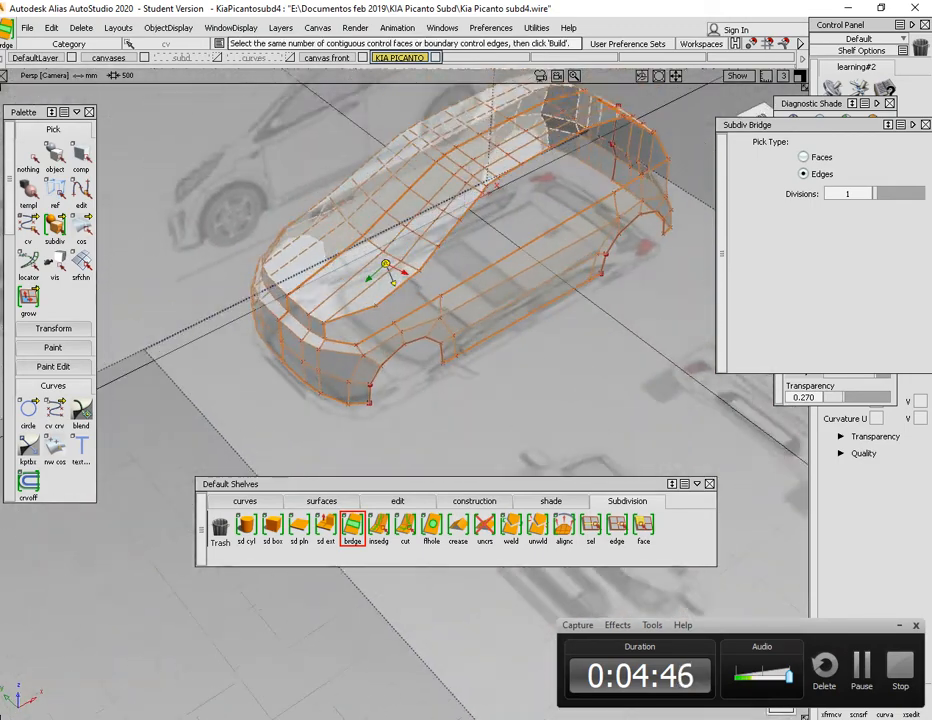
alt+shift+right_drag(379, 263, 433, 264)
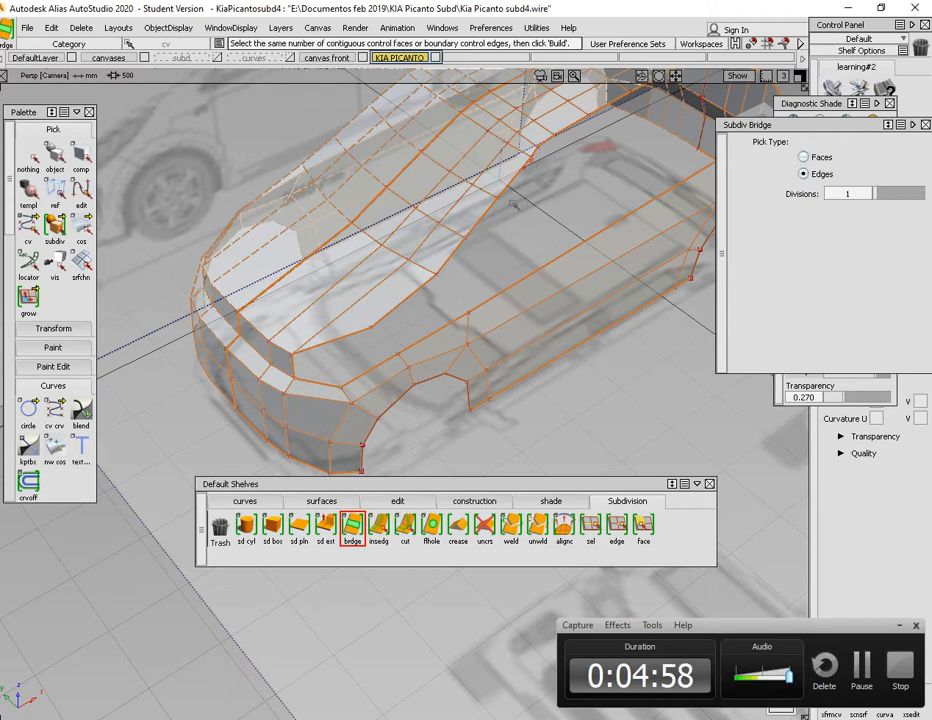
alt+shift+drag(520, 222, 486, 273)
alt+shift+drag(391, 264, 424, 285)
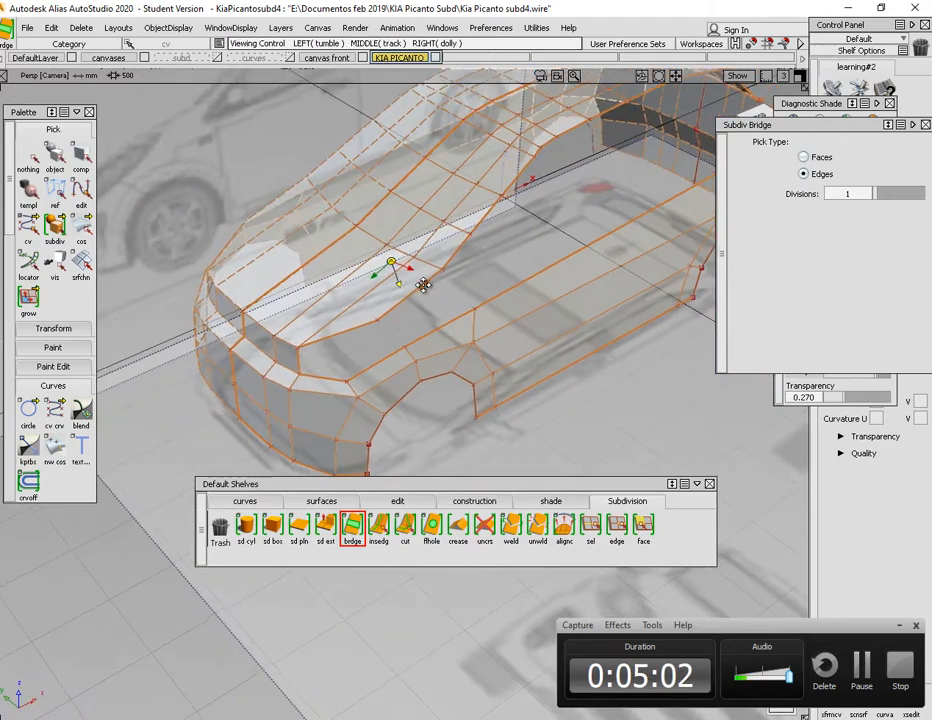
scroll(502, 296, up, 3)
alt+shift+drag(502, 296, 548, 240)
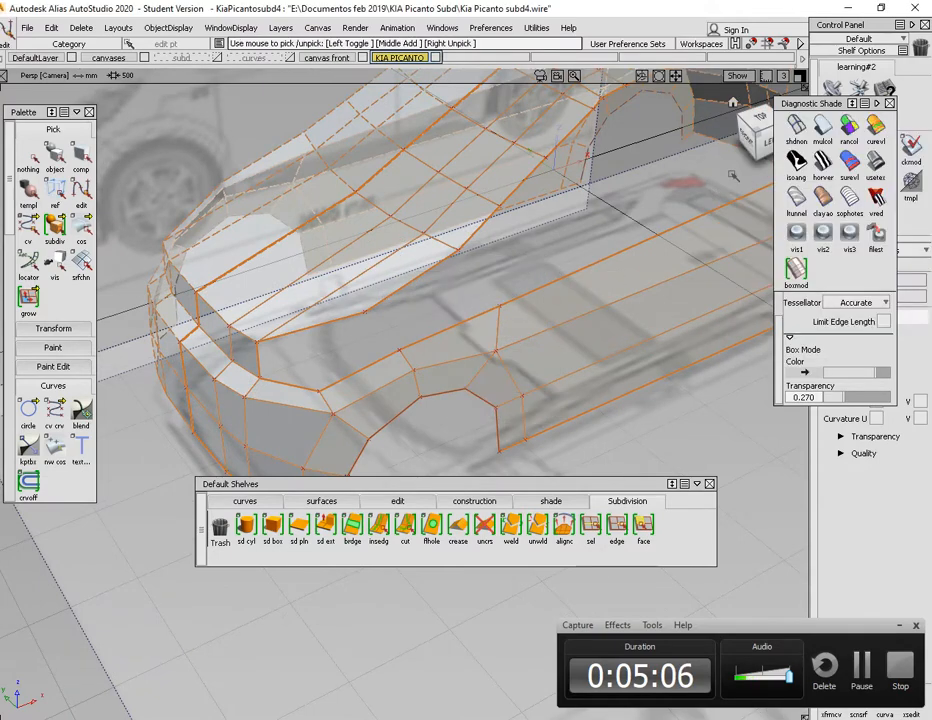
scroll(560, 289, down, 2)
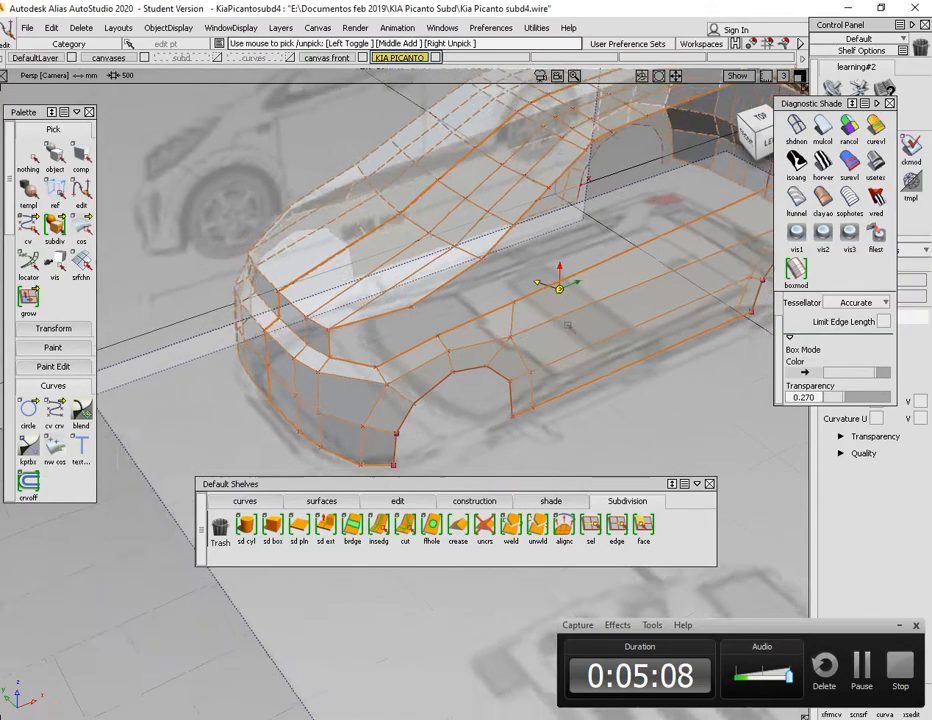
Examine the gap above the front wheel arch and the rear corner between the side body and tailgate from several angles
alt+shift+drag(560, 289, 422, 267)
scroll(420, 314, up, 3)
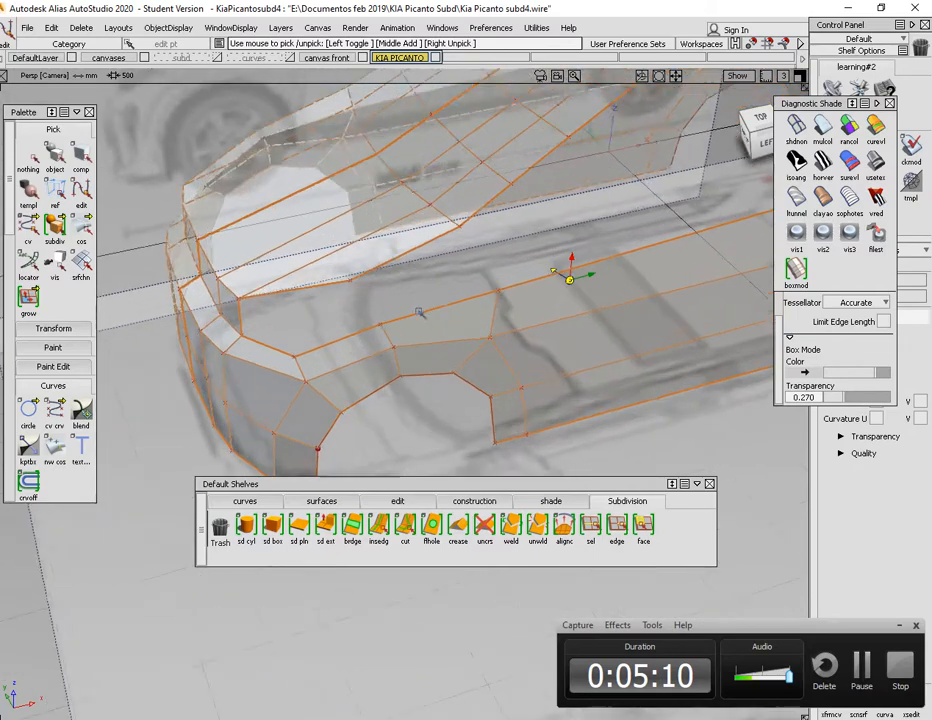
alt+shift+drag(420, 314, 497, 316)
alt+shift+scroll(474, 302, down, 2)
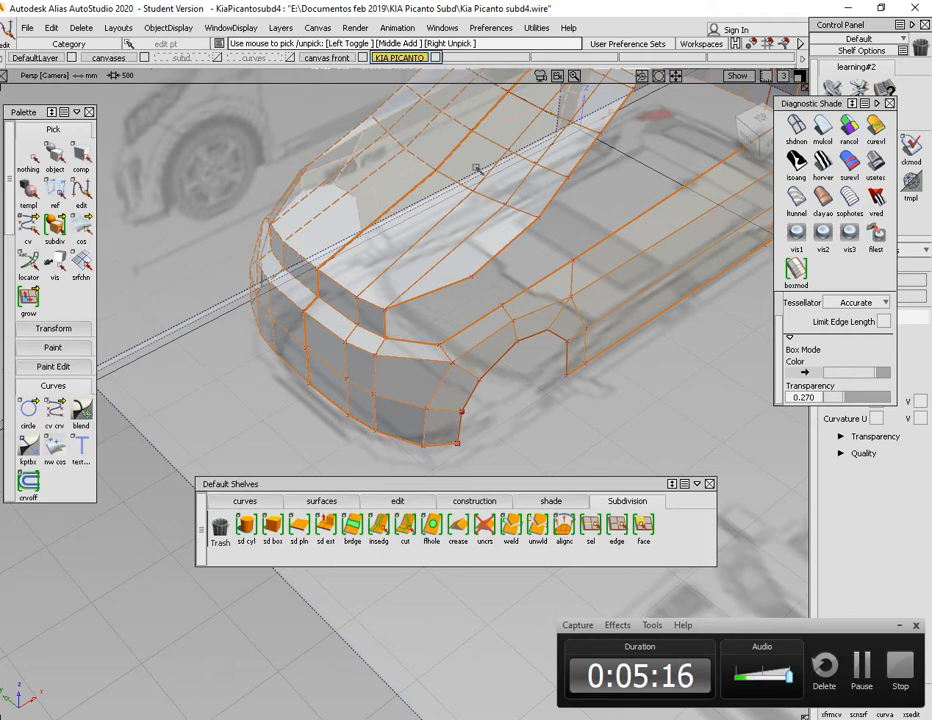
alt+shift+drag(629, 285, 575, 323)
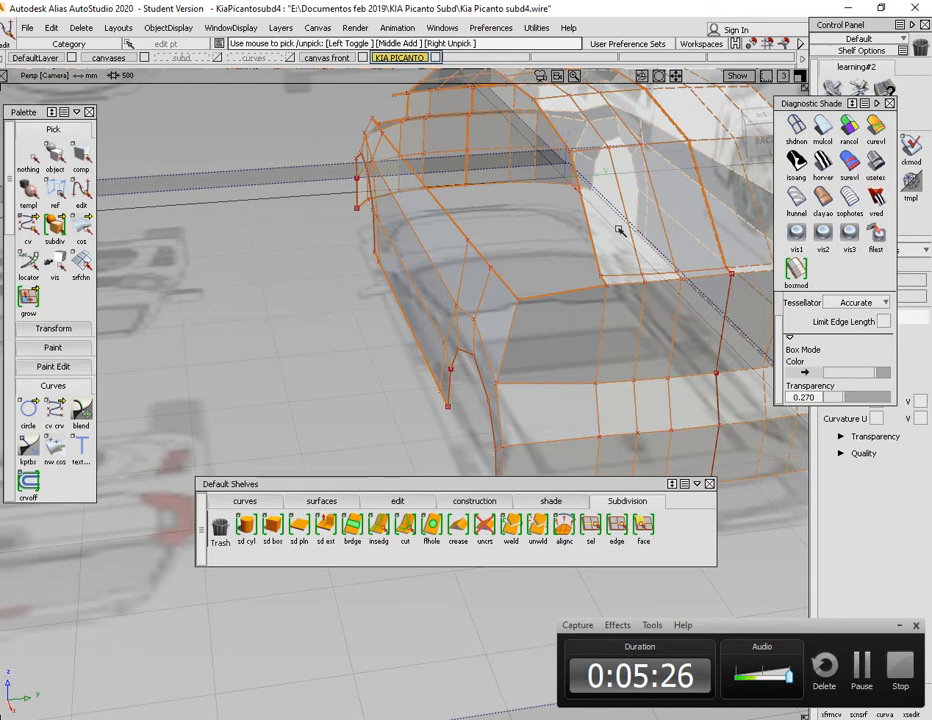
alt+shift+drag(619, 230, 507, 259)
alt+shift+drag(519, 303, 562, 273)
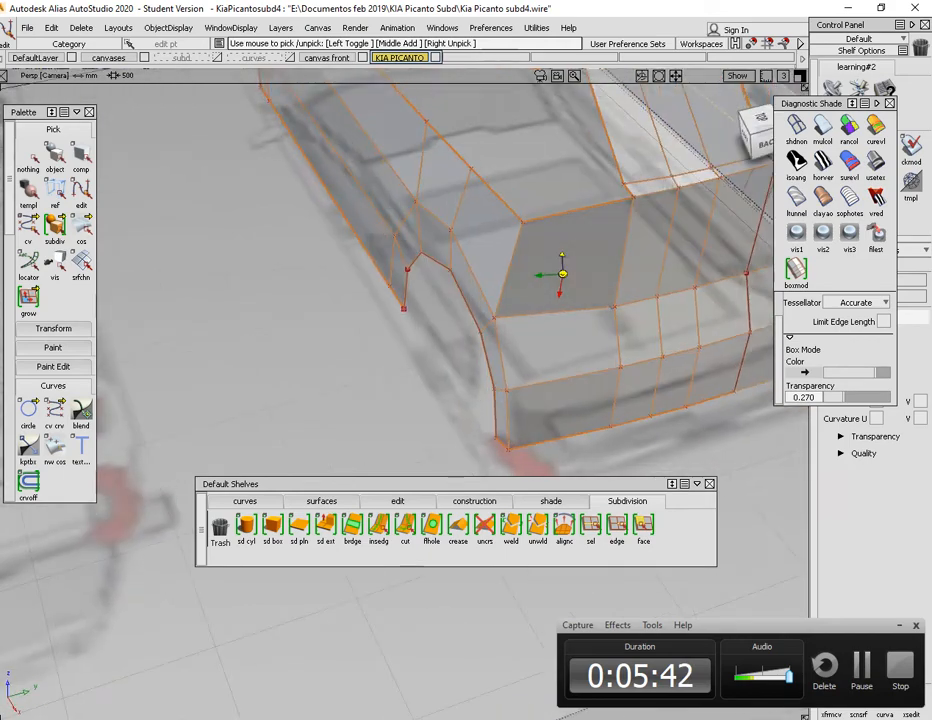
alt+shift+middle_drag(562, 273, 489, 266)
alt+shift+right_drag(489, 266, 511, 324)
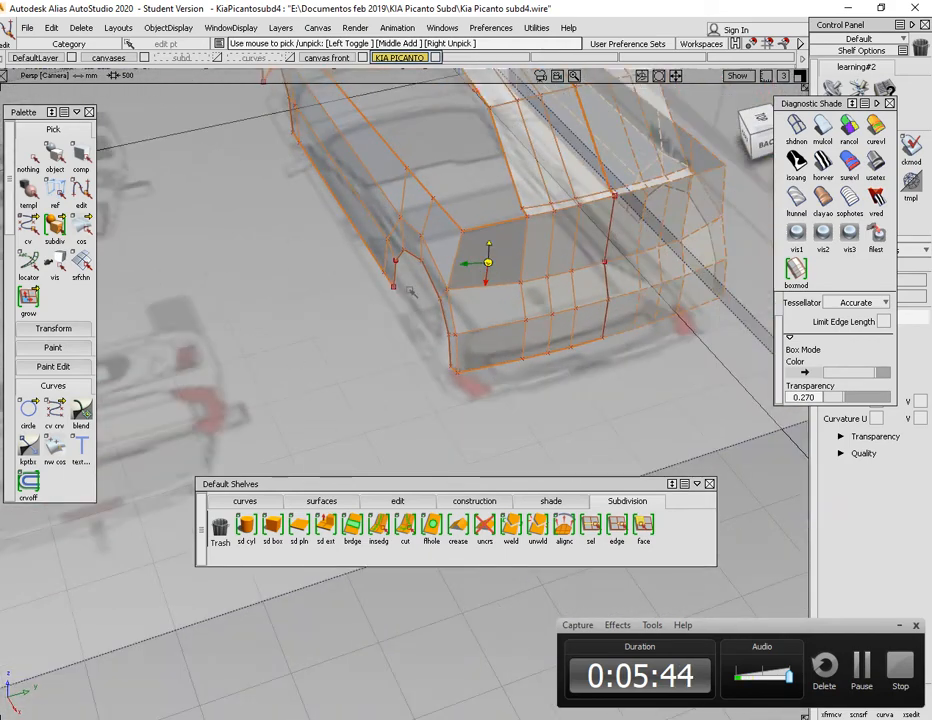
Examine the side body's profile and the front bumper's shape against the front and side blueprints
alt+shift+drag(409, 290, 655, 272)
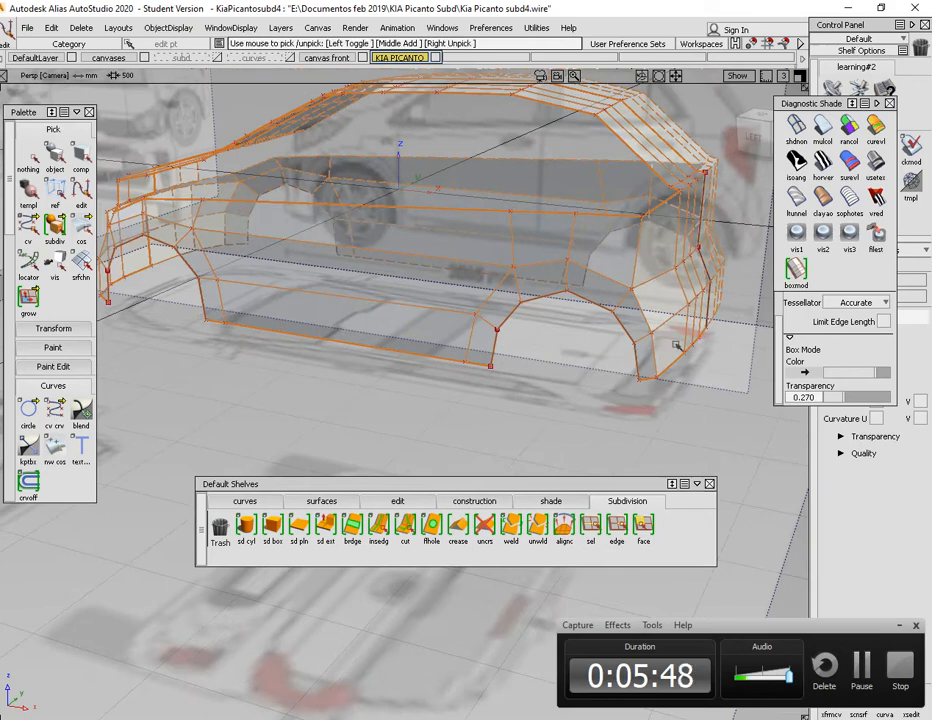
alt+shift+middle_drag(676, 343, 805, 331)
alt+shift+click(459, 281)
alt+shift+drag(438, 303, 312, 286)
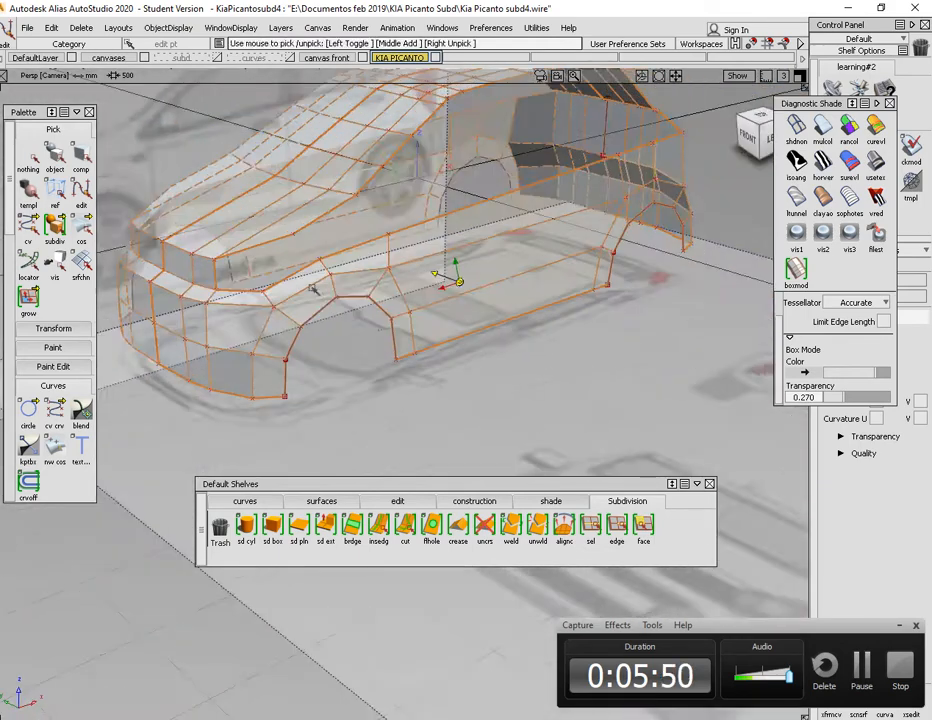
alt+shift+middle_drag(312, 286, 539, 327)
alt+shift+drag(539, 327, 450, 299)
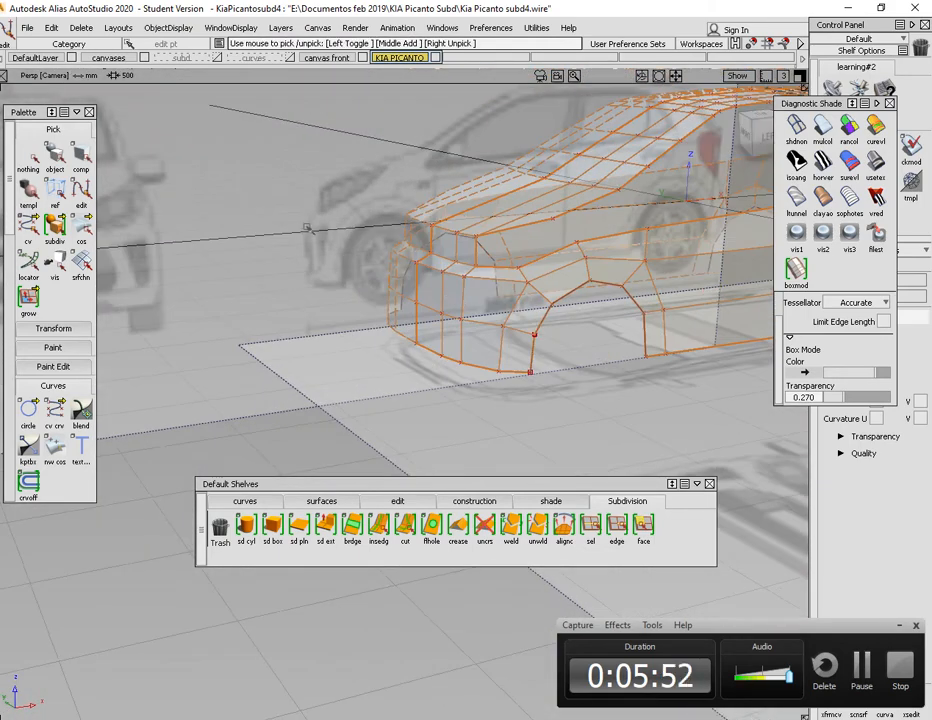
alt+shift+middle_drag(325, 249, 450, 264)
alt+shift+drag(450, 264, 215, 254)
alt+shift+middle_drag(215, 254, 333, 257)
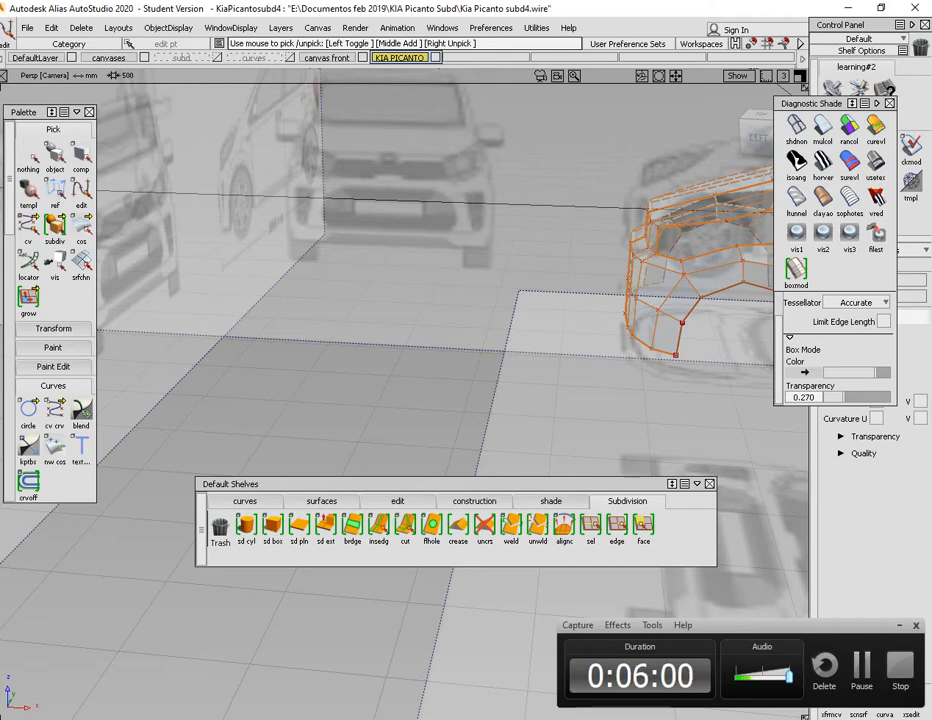
alt+shift+drag(443, 236, 539, 266)
alt+shift+middle_drag(430, 254, 347, 233)
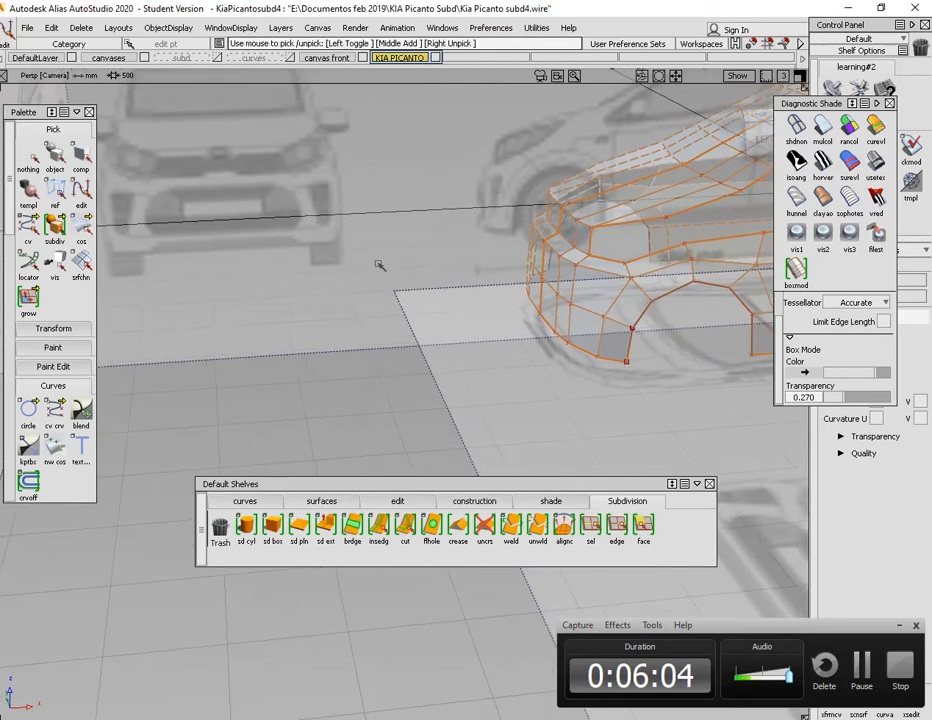
alt+shift+middle_drag(590, 337, 555, 318)
alt+shift+drag(387, 236, 401, 239)
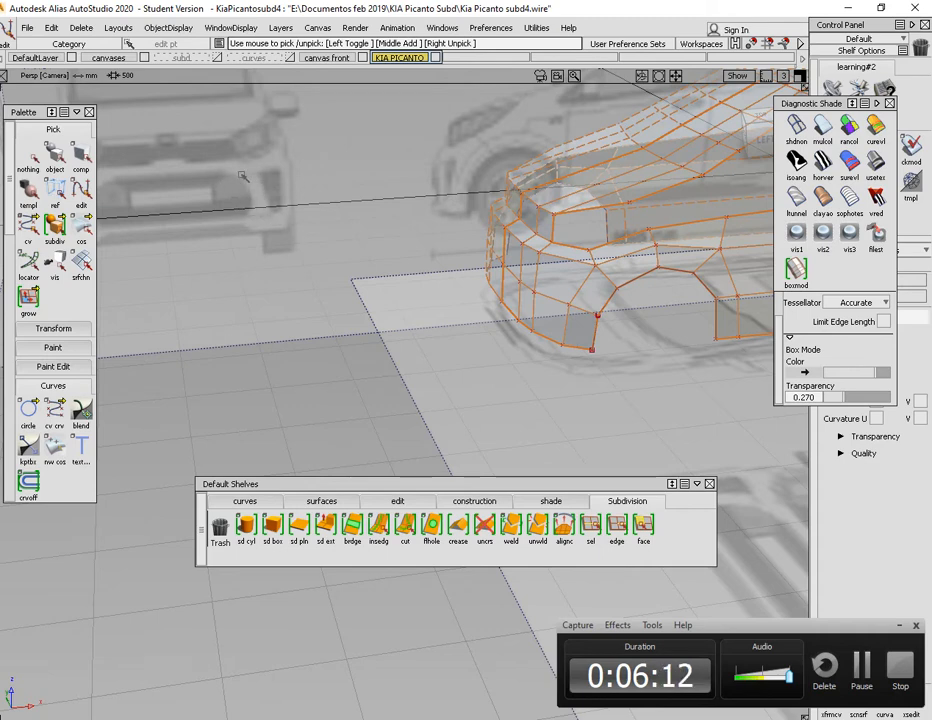
Examine the front wheel arch, the whole body side and the rear wheel arch from several angles
alt+shift+drag(168, 126, 646, 347)
alt+shift+drag(618, 289, 590, 341)
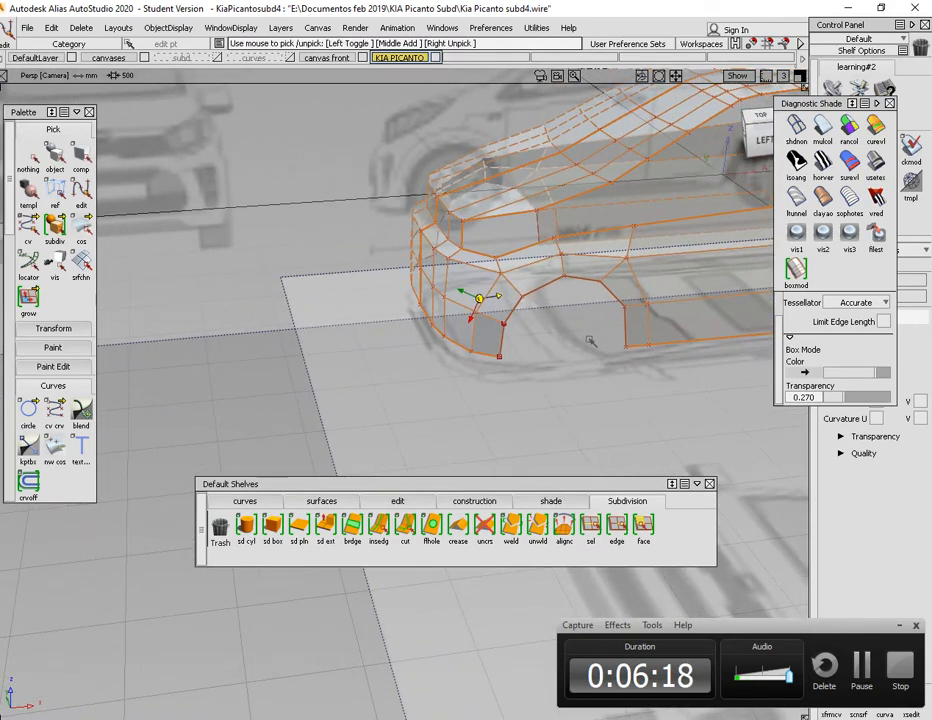
alt+shift+right_drag(520, 288, 428, 307)
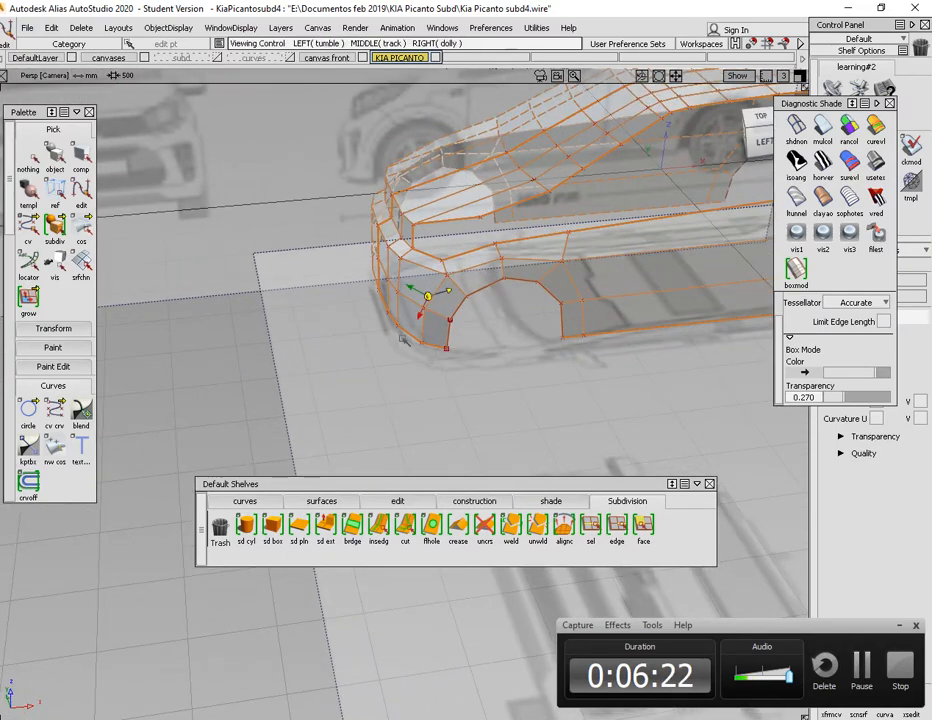
alt+shift+drag(379, 268, 414, 342)
alt+shift+drag(557, 262, 440, 236)
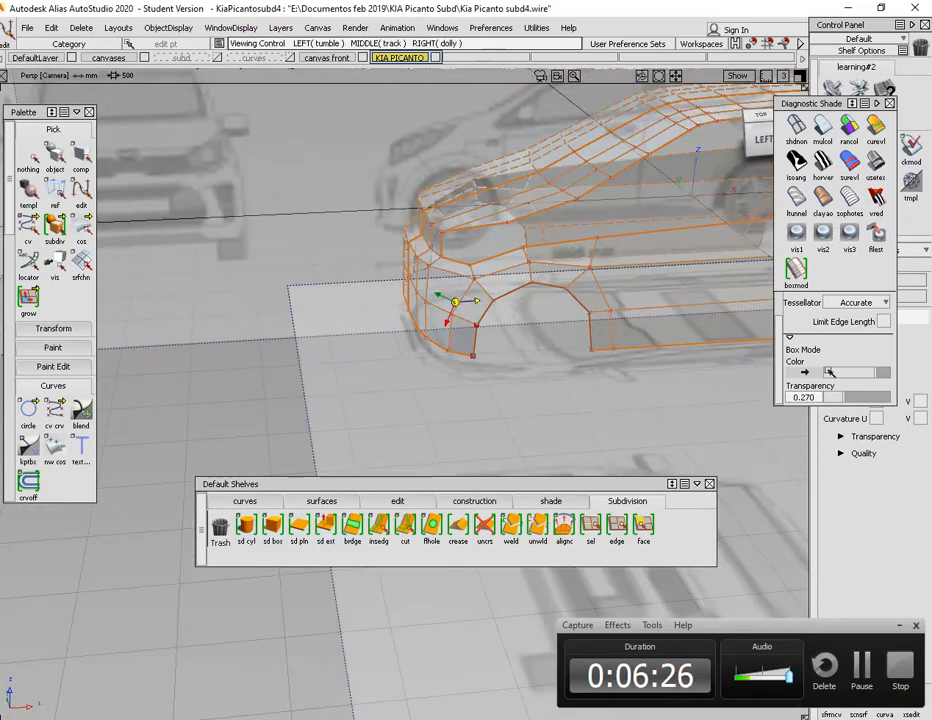
alt+shift+middle_drag(510, 304, 333, 321)
alt+shift+click(437, 274)
alt+shift+drag(437, 274, 462, 374)
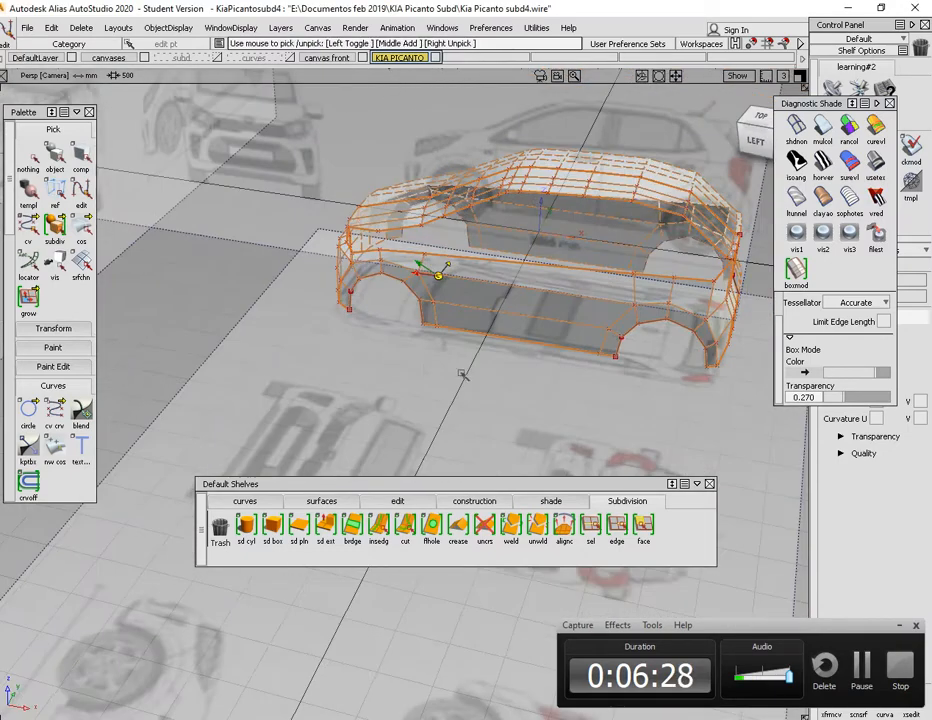
alt+shift+middle_drag(462, 374, 308, 345)
alt+shift+click(553, 273)
alt+shift+right_drag(553, 273, 589, 303)
alt+shift+drag(589, 303, 562, 268)
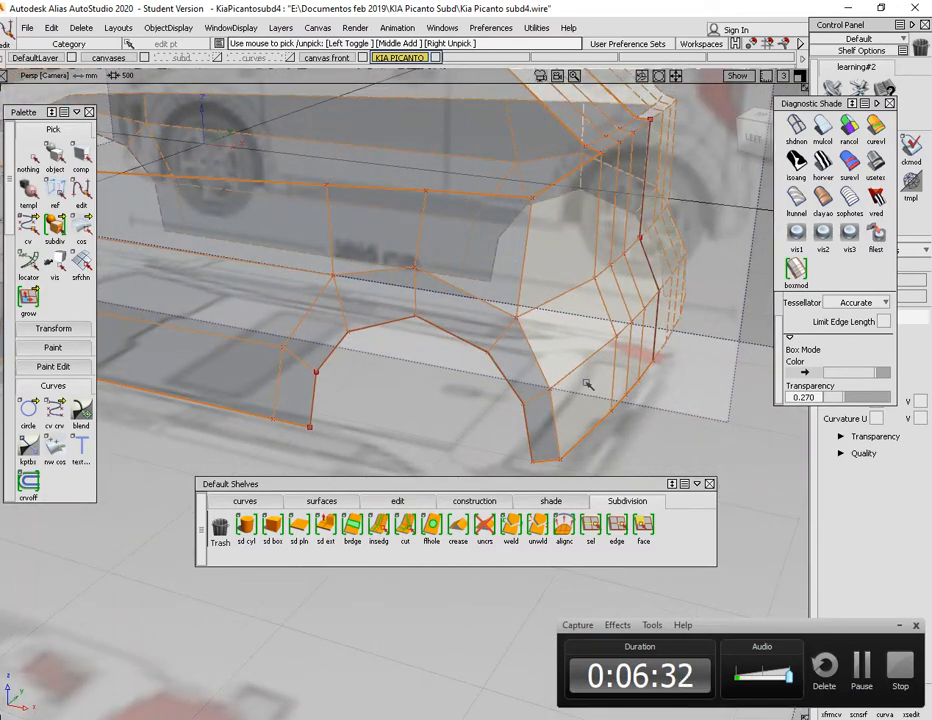
In the left view, move the rear panel's upper outer corner control point about -17 mm in X and -14 mm in Z
key(F5)
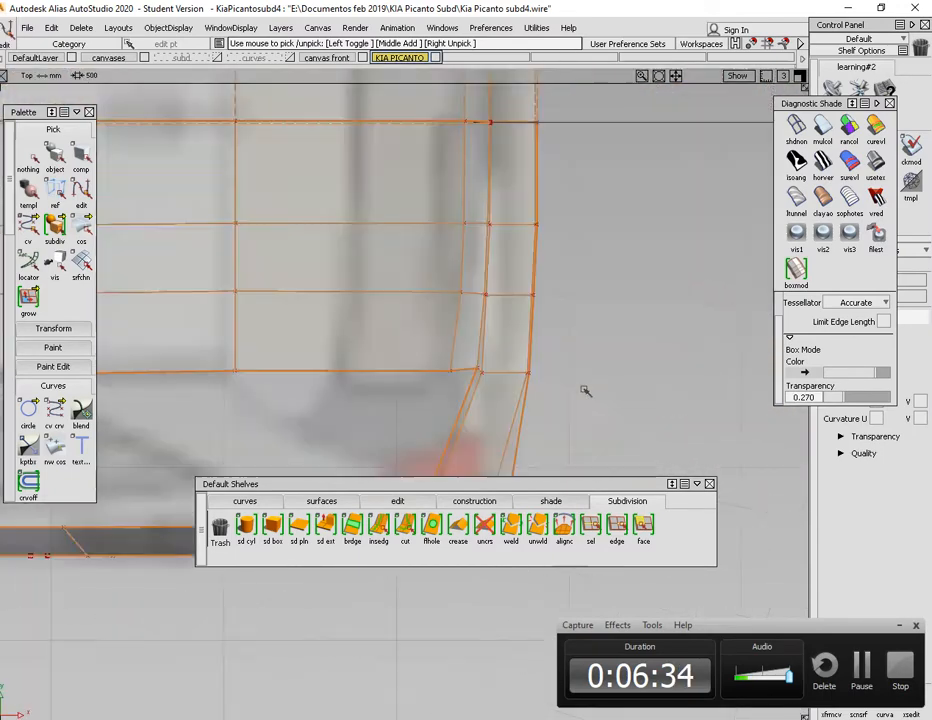
key(F6)
alt+shift+right_drag(501, 222, 458, 190)
alt+shift+middle_drag(458, 190, 519, 366)
alt+shift+right_drag(519, 366, 548, 297)
alt+shift+middle_drag(548, 297, 560, 364)
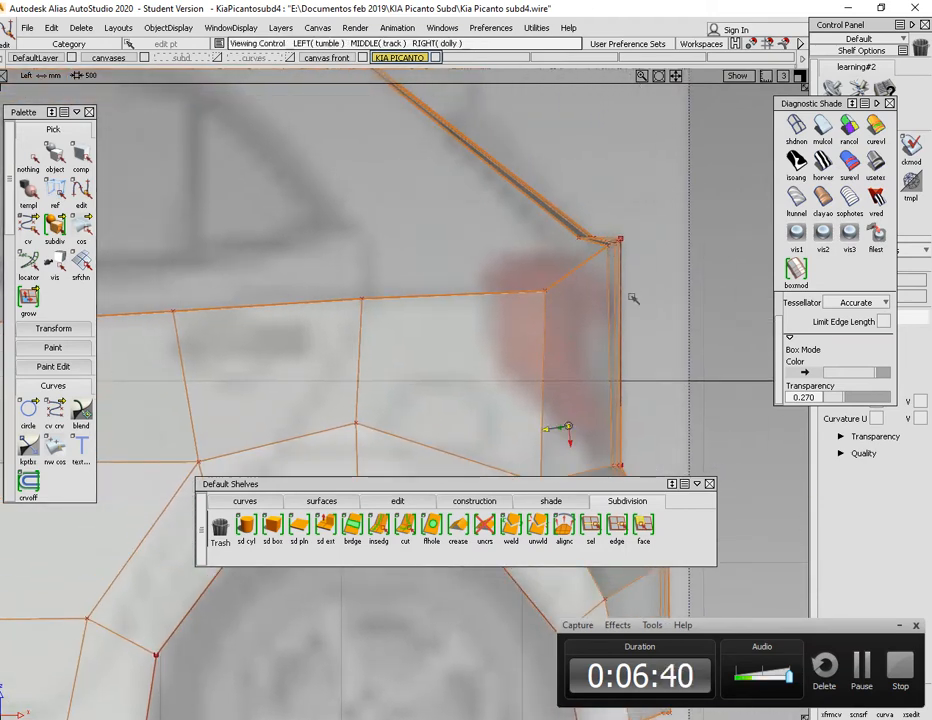
alt+shift+middle_drag(634, 297, 560, 308)
alt+shift+right_drag(560, 308, 602, 318)
alt+shift+middle_drag(602, 318, 545, 389)
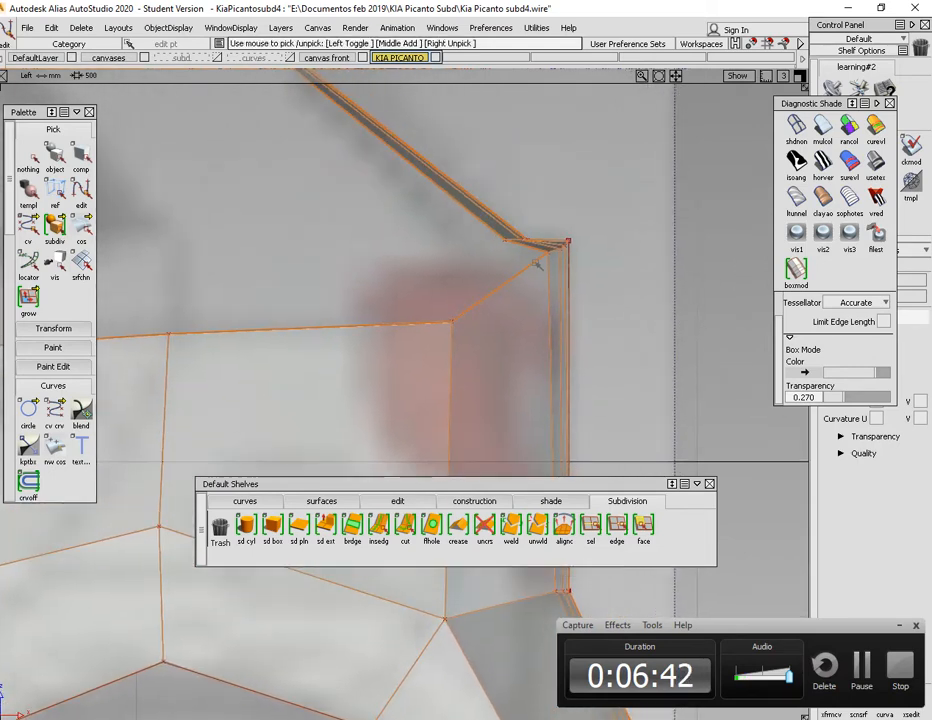
ctrl+shift+drag(516, 266, 540, 264)
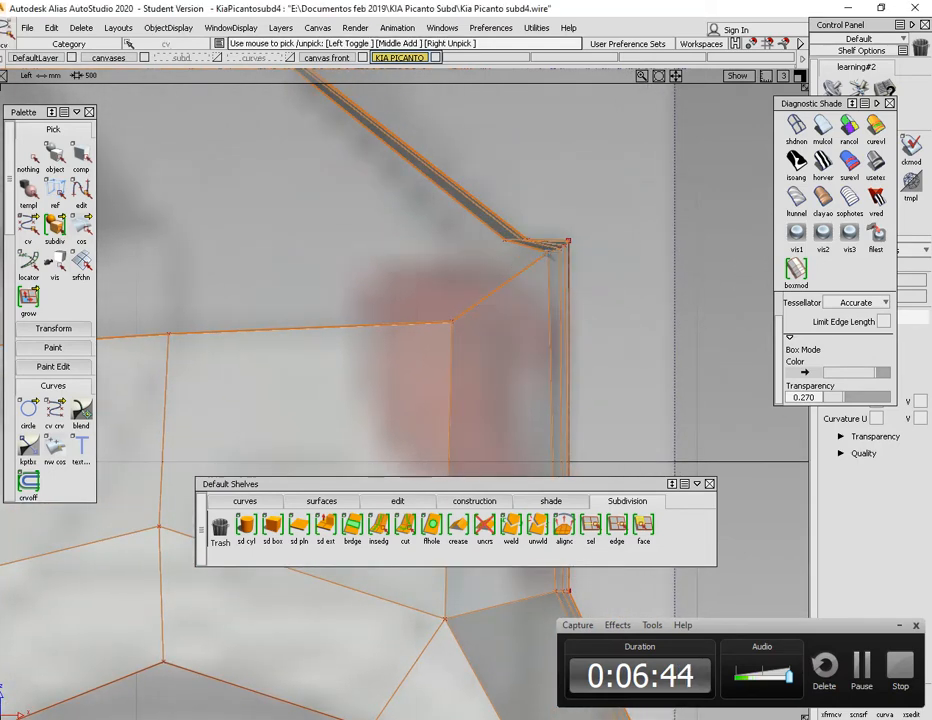
click(549, 253)
ctrl+shift+middle_drag(601, 304, 612, 239)
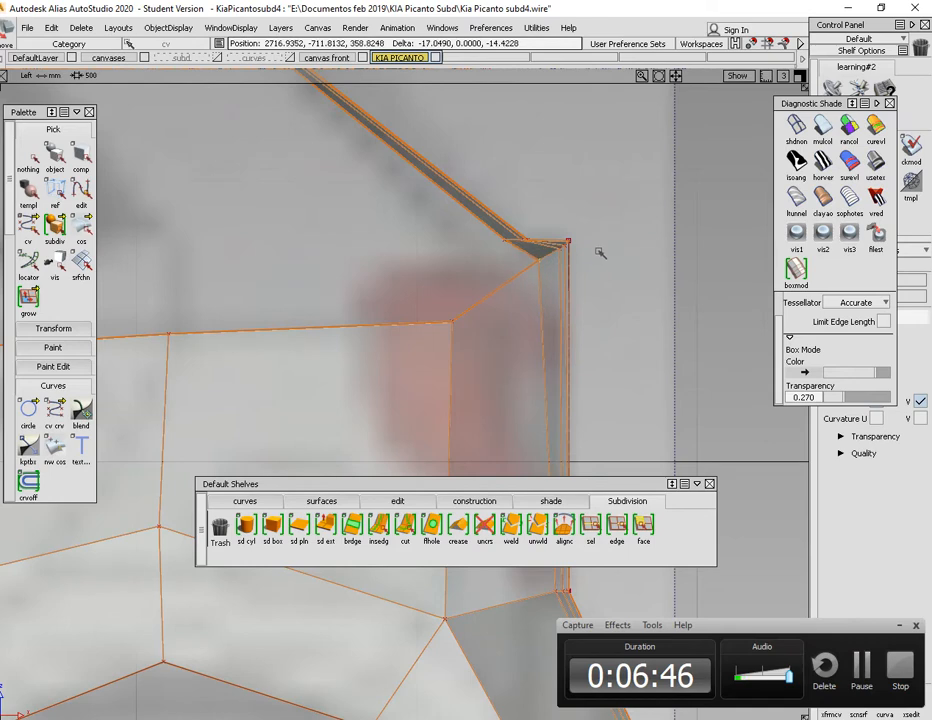
Examine the adjusted rear corner and the tailgate and roof profile against the side blueprint
alt+shift+right_drag(595, 302, 500, 343)
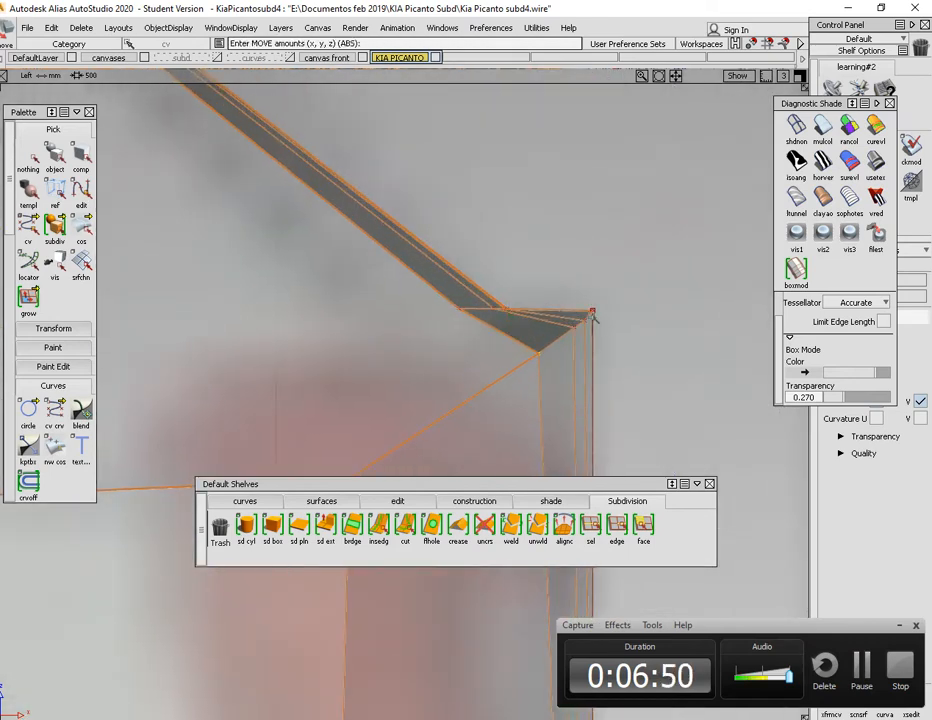
click(615, 305)
right_drag(615, 305, 614, 309)
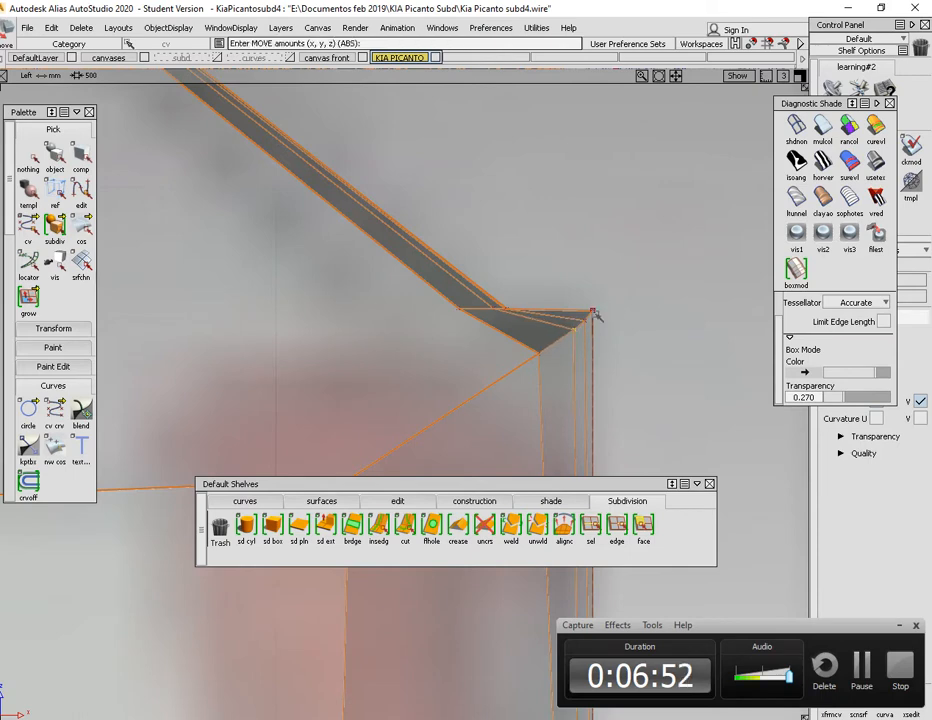
alt+shift+middle_drag(549, 323, 553, 321)
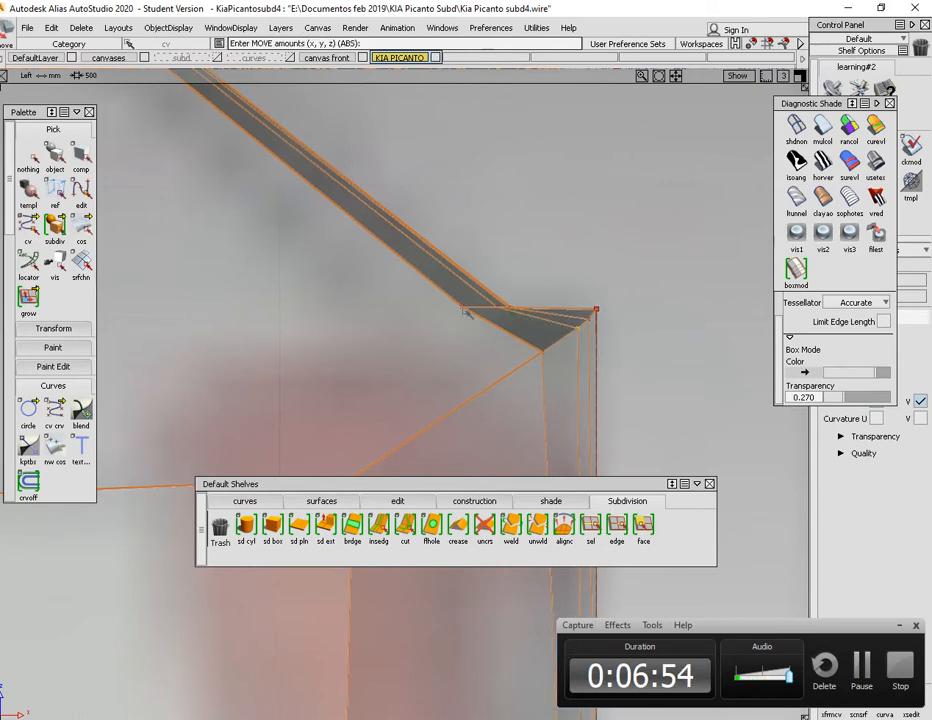
right_drag(533, 245, 400, 350)
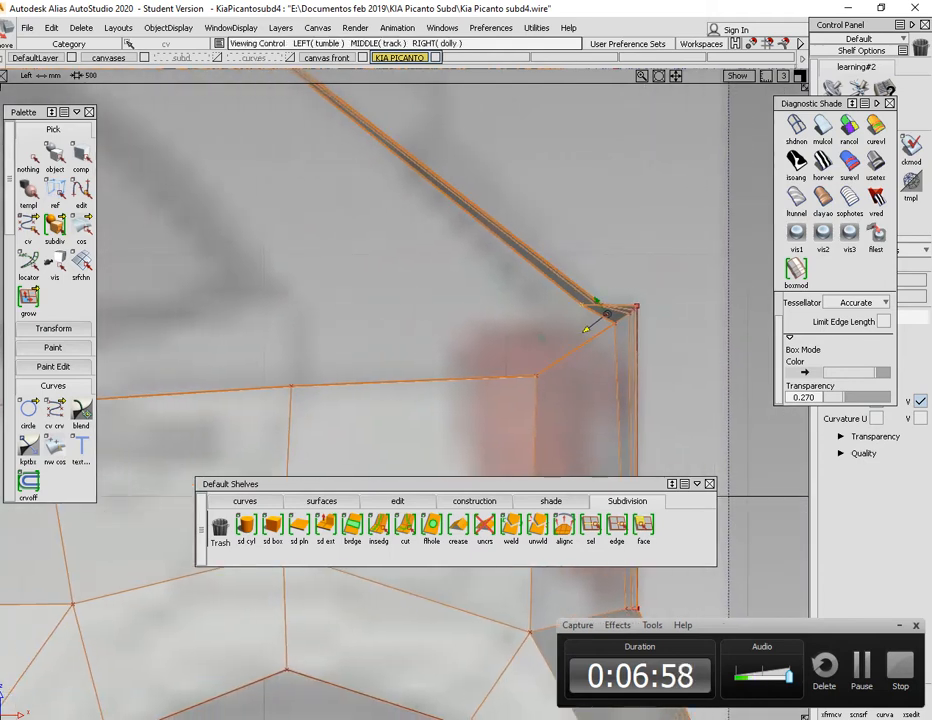
alt+shift+middle_drag(397, 353, 490, 354)
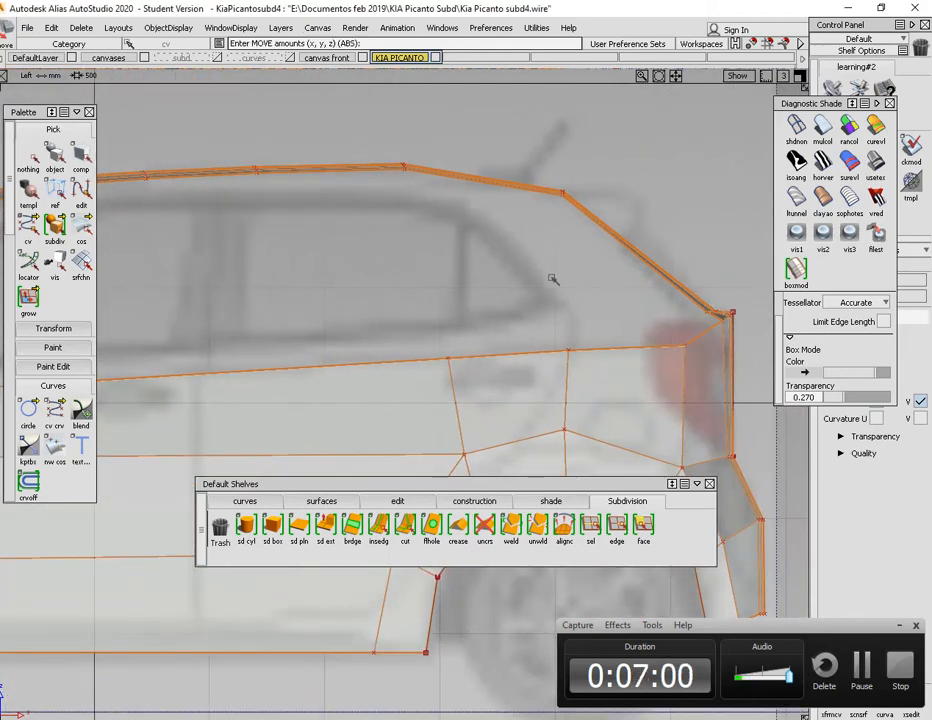
alt+shift+middle_drag(618, 289, 593, 295)
alt+shift+middle_drag(517, 189, 521, 213)
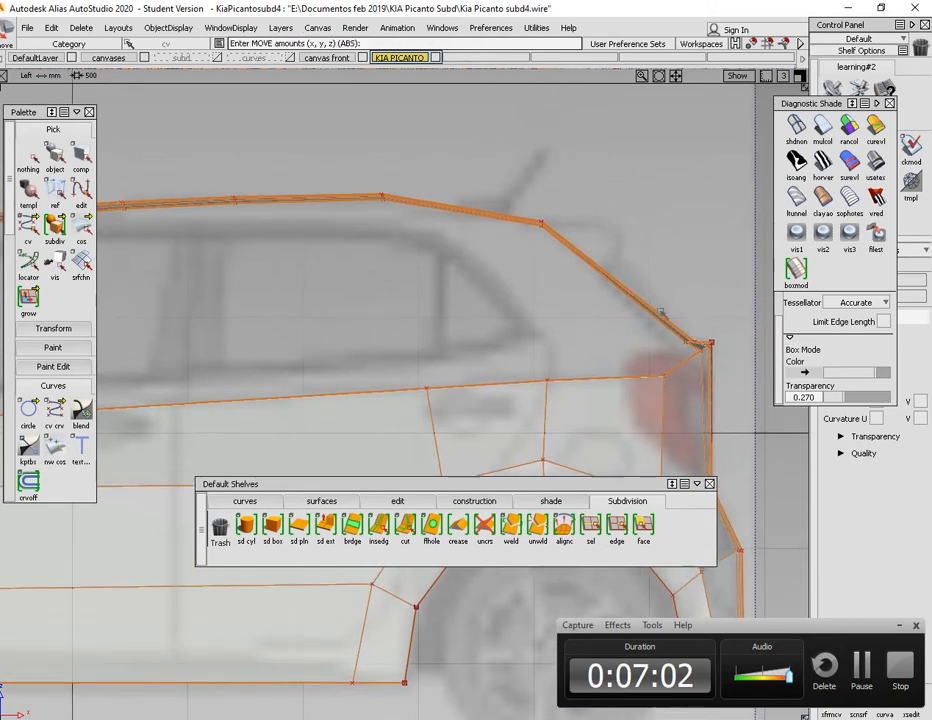
alt+shift+middle_drag(697, 340, 671, 343)
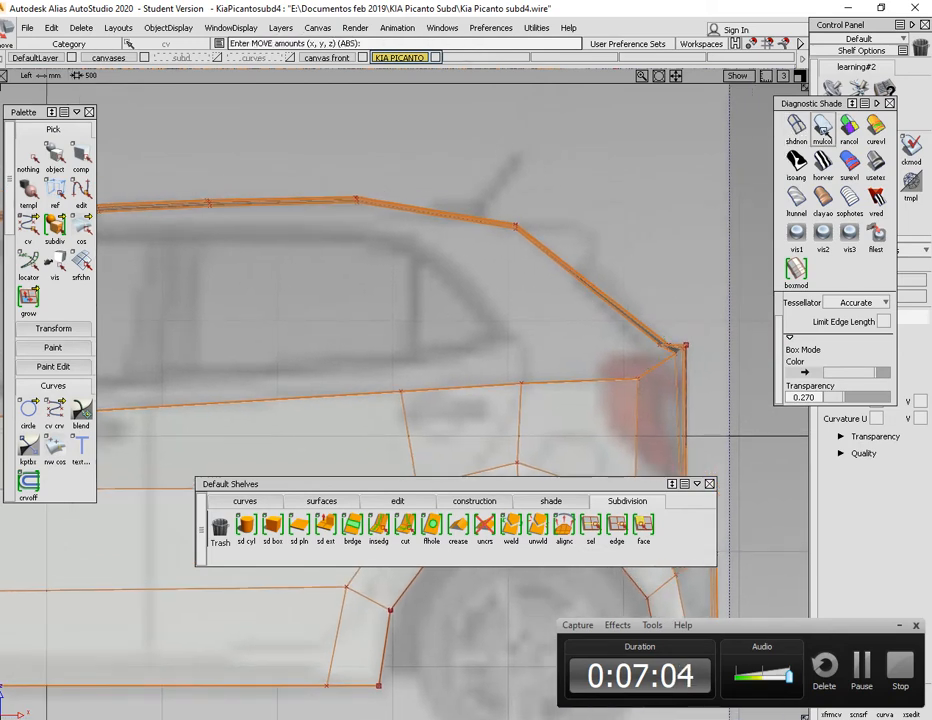
Preview the smoothed subdivision body with multi-color shading and unshaded, and return to the box mode display
click(822, 127)
mouse_move(577, 347)
alt+shift+middle_down()
mouse_move(510, 137)
mouse_move(556, 259)
mouse_move(601, 302)
alt+shift+middle_up()
click(797, 128)
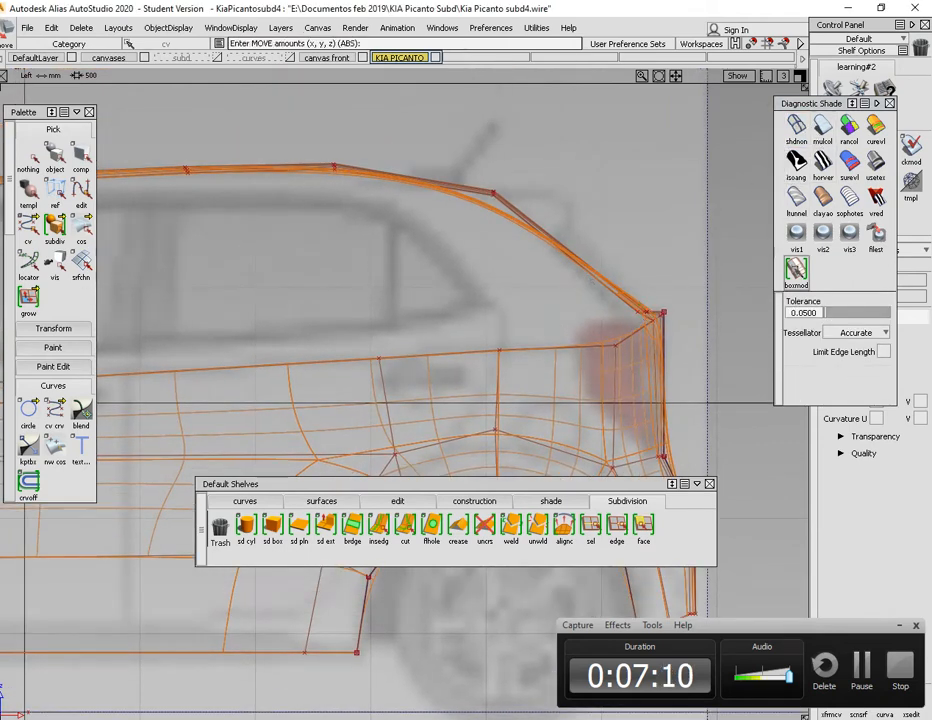
click(797, 271)
Set the box mode transparency to 0.350 while comparing the rear roof profile with the side blueprint
alt+shift+middle_drag(539, 277, 548, 248)
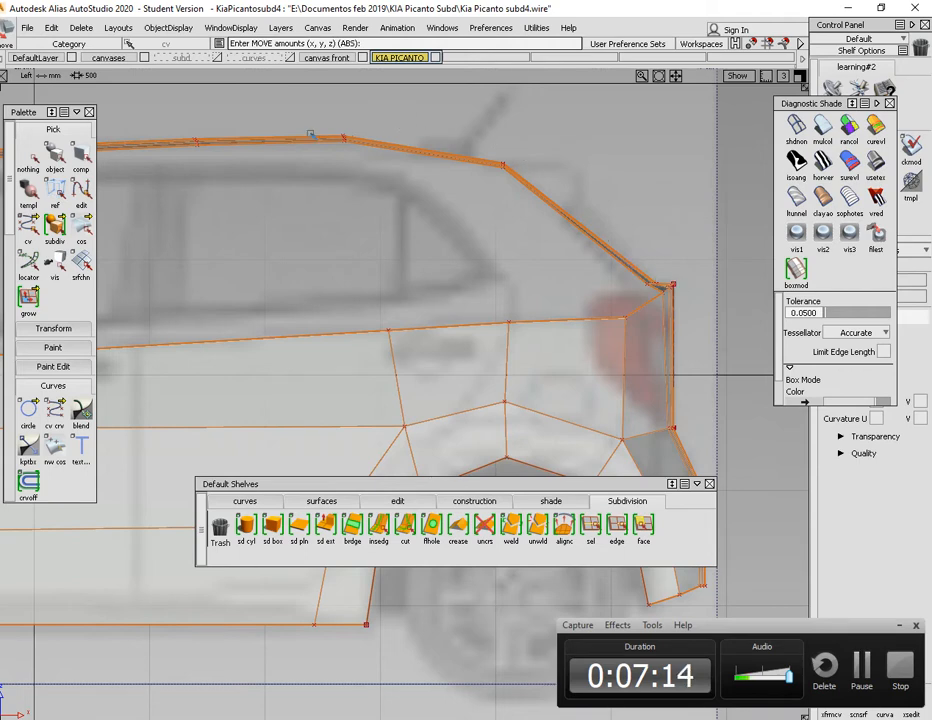
alt+shift+middle_drag(573, 240, 618, 216)
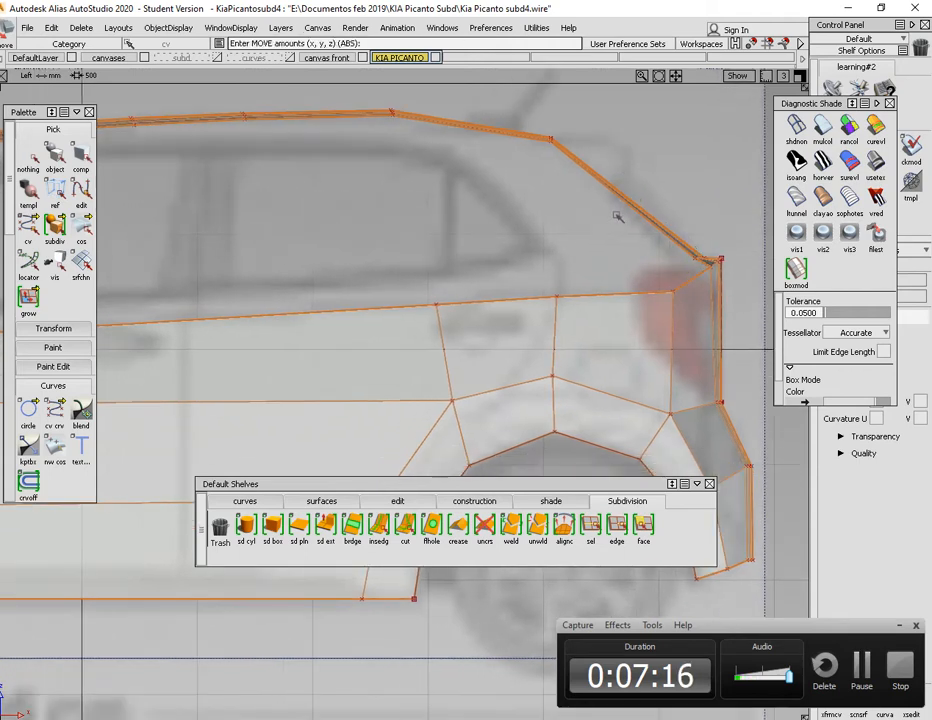
alt+shift+right_drag(618, 216, 553, 186)
alt+shift+middle_drag(540, 174, 530, 218)
alt+shift+click(531, 206)
alt+shift+right_drag(586, 238, 612, 141)
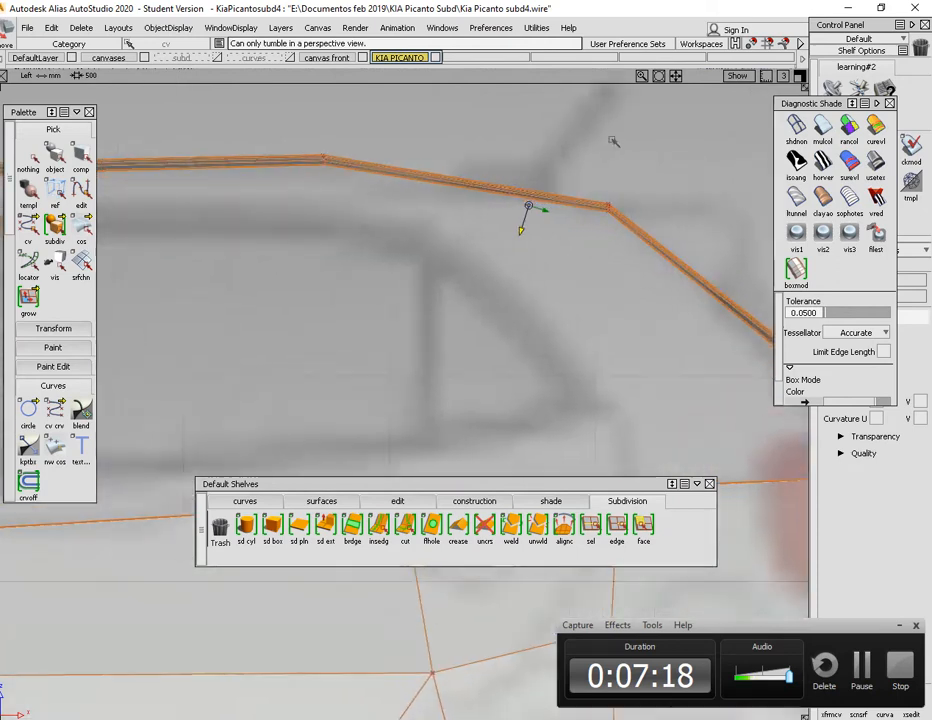
alt+shift+middle_drag(612, 141, 527, 147)
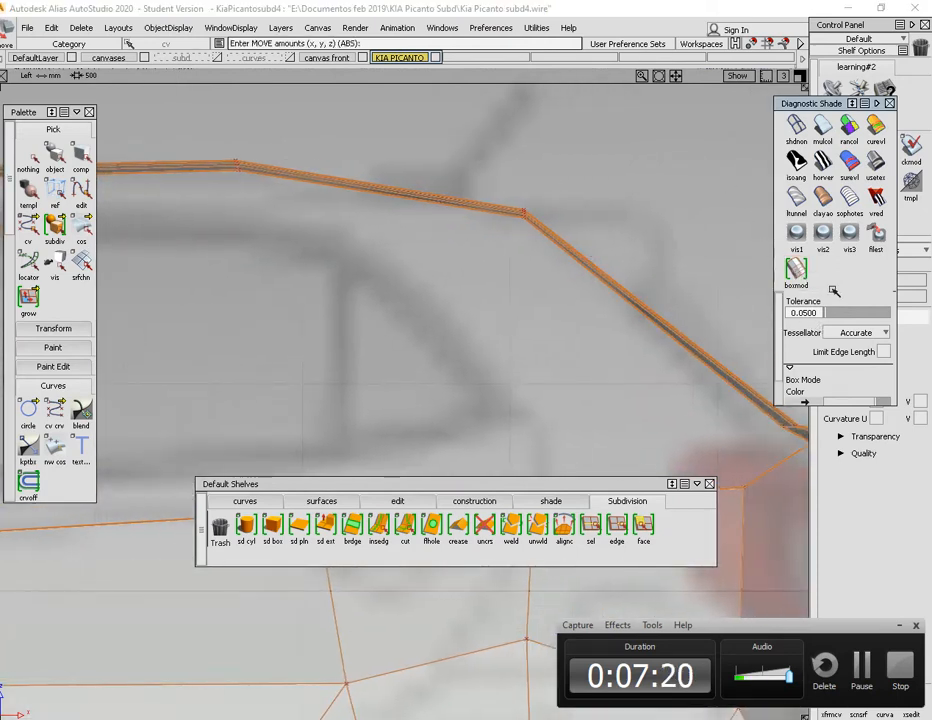
scroll(840, 370, down, 1)
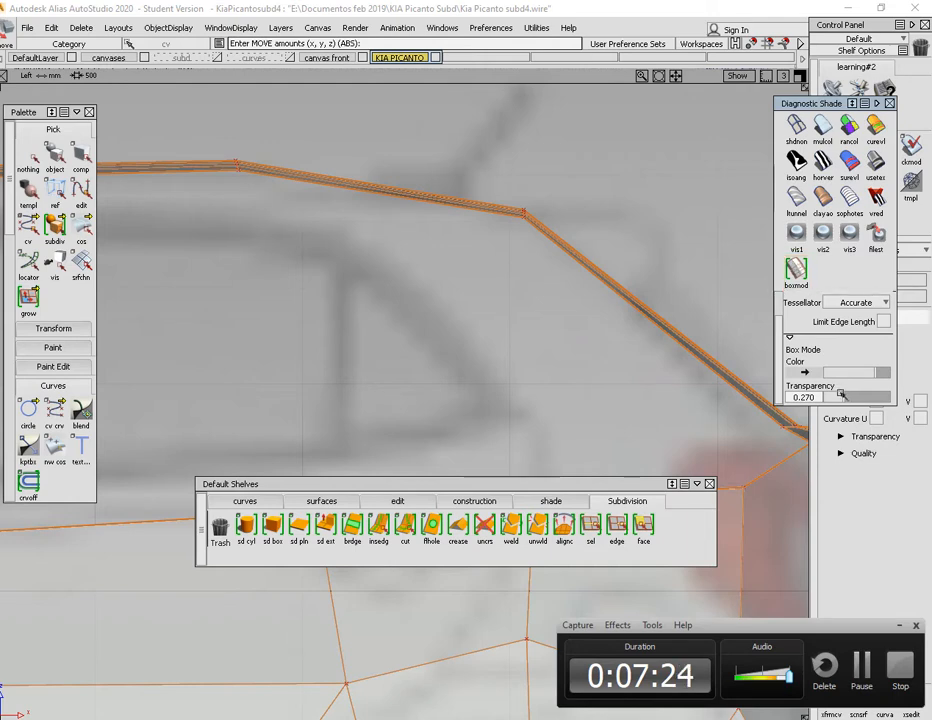
drag(841, 396, 847, 397)
alt+shift+middle_drag(752, 362, 822, 393)
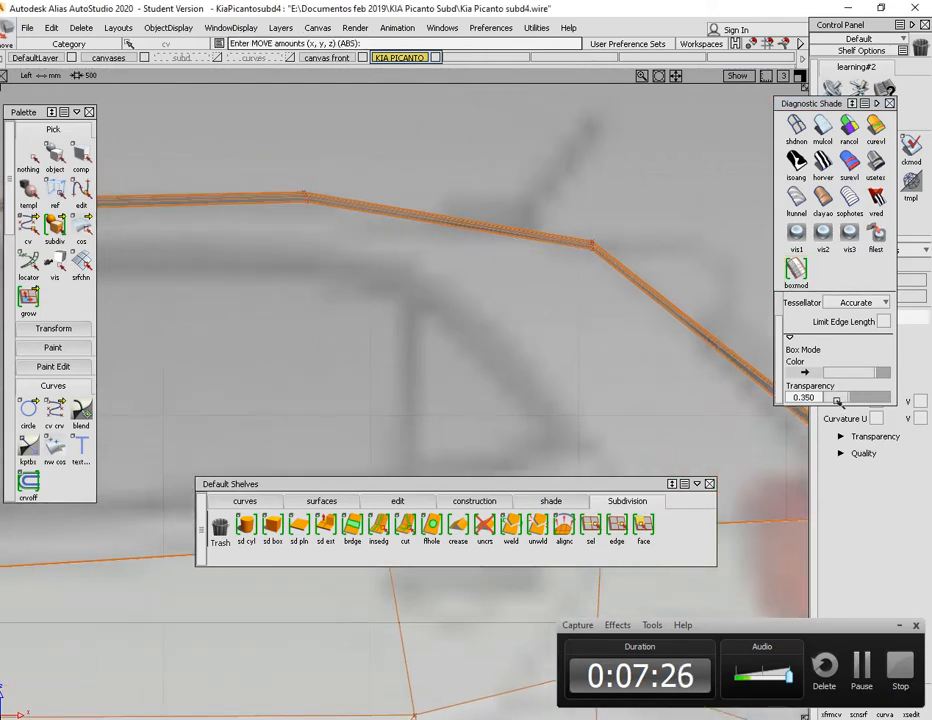
Show the body with smoothed multi-color shading instead of box mode and set the shade transparency to 0.660
drag(838, 400, 857, 398)
alt+shift+middle_drag(513, 245, 492, 243)
click(798, 138)
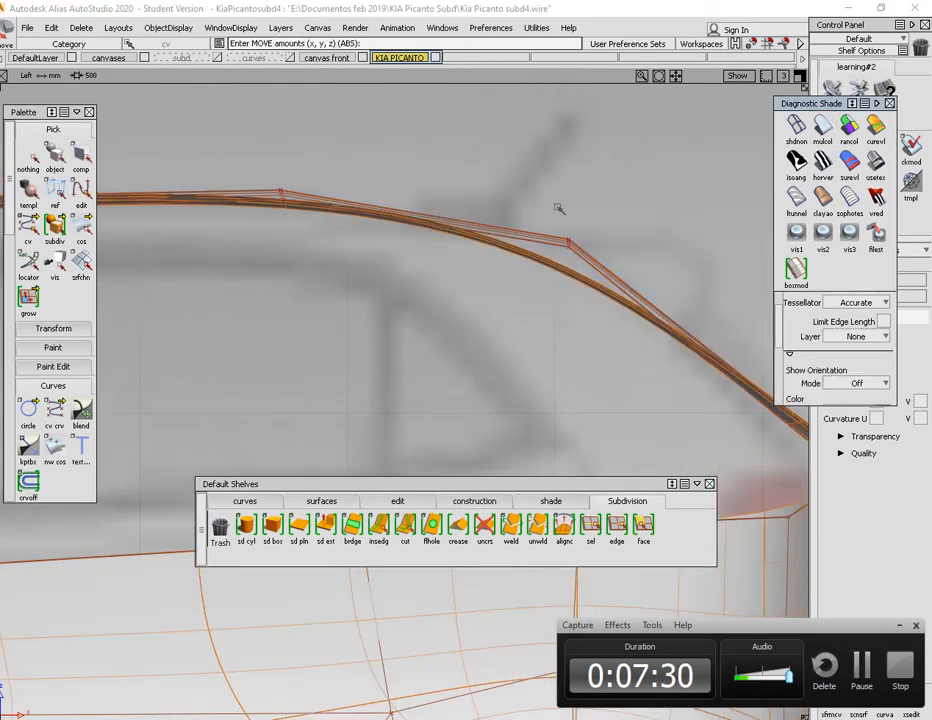
scroll(820, 348, down, 2)
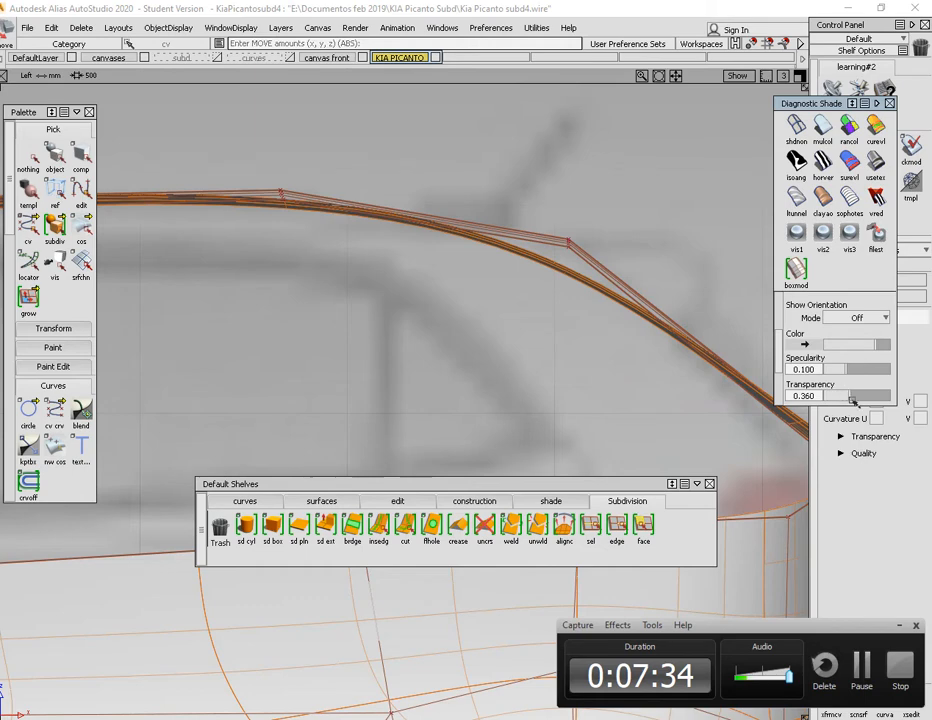
drag(836, 398, 868, 399)
alt+shift+middle_drag(586, 245, 571, 261)
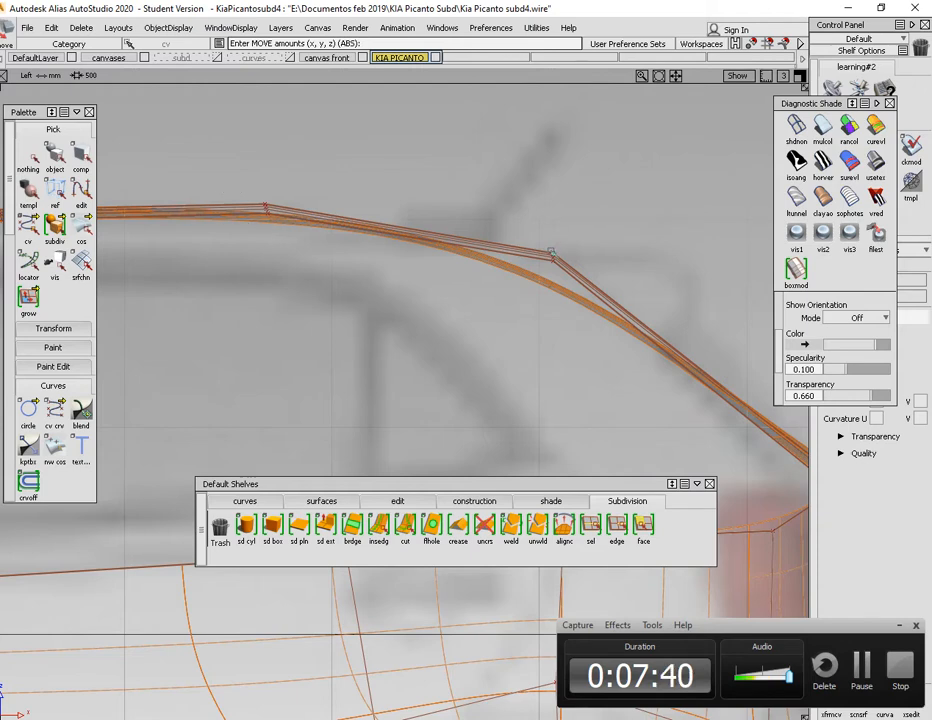
alt+shift+middle_drag(521, 244, 474, 218)
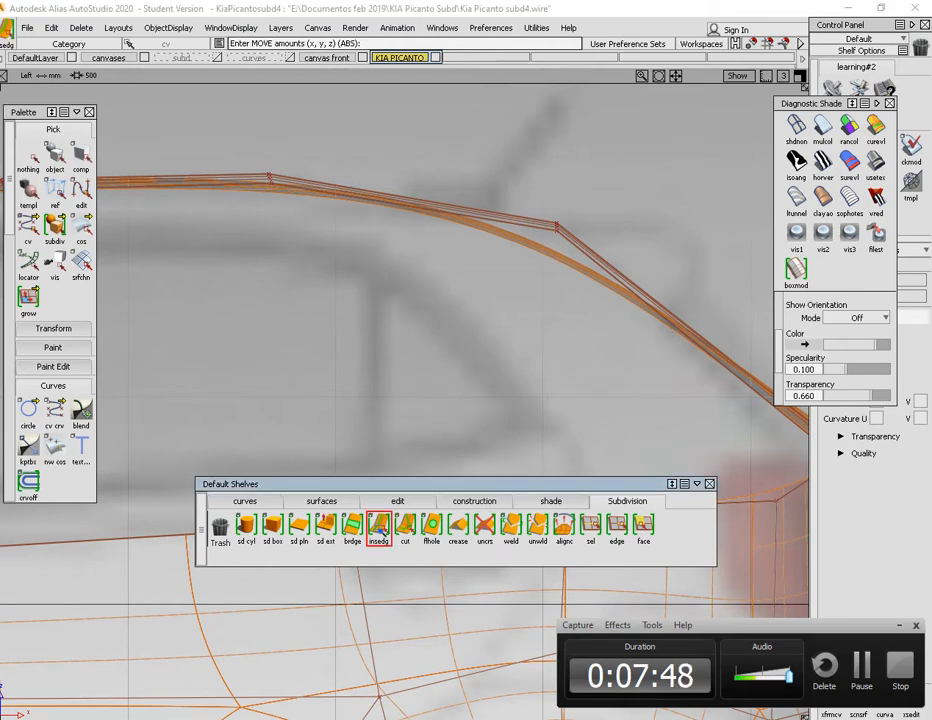
Insert a perpendicular edge across the rear roof strip ahead of the roof's rear corner, at relative parameter 0.3945
double_click(378, 524)
click(516, 223)
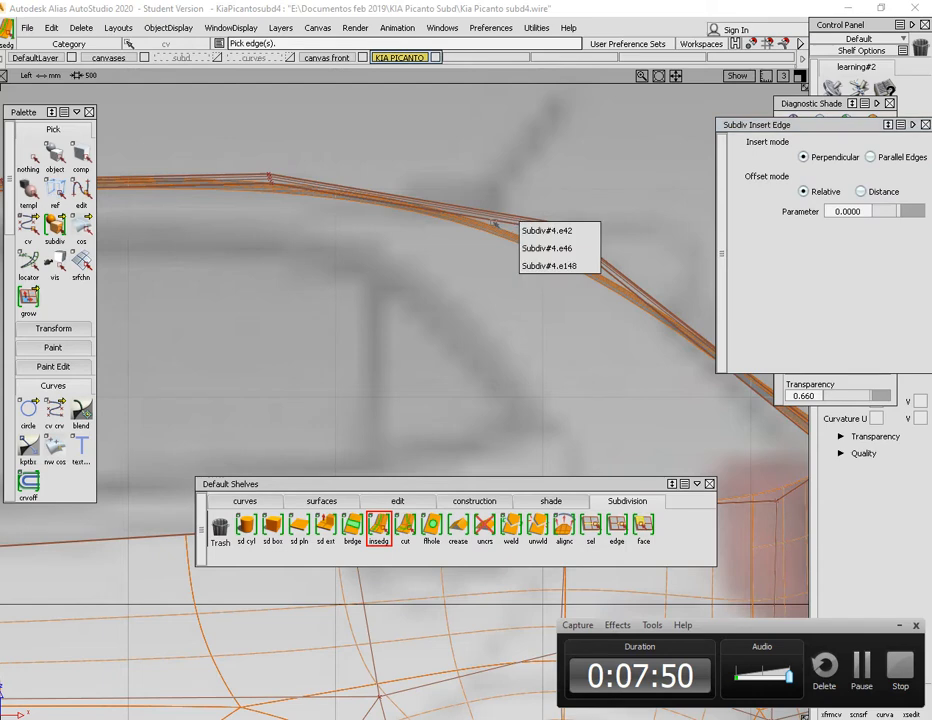
click(521, 248)
alt+shift+right_drag(518, 249, 508, 222)
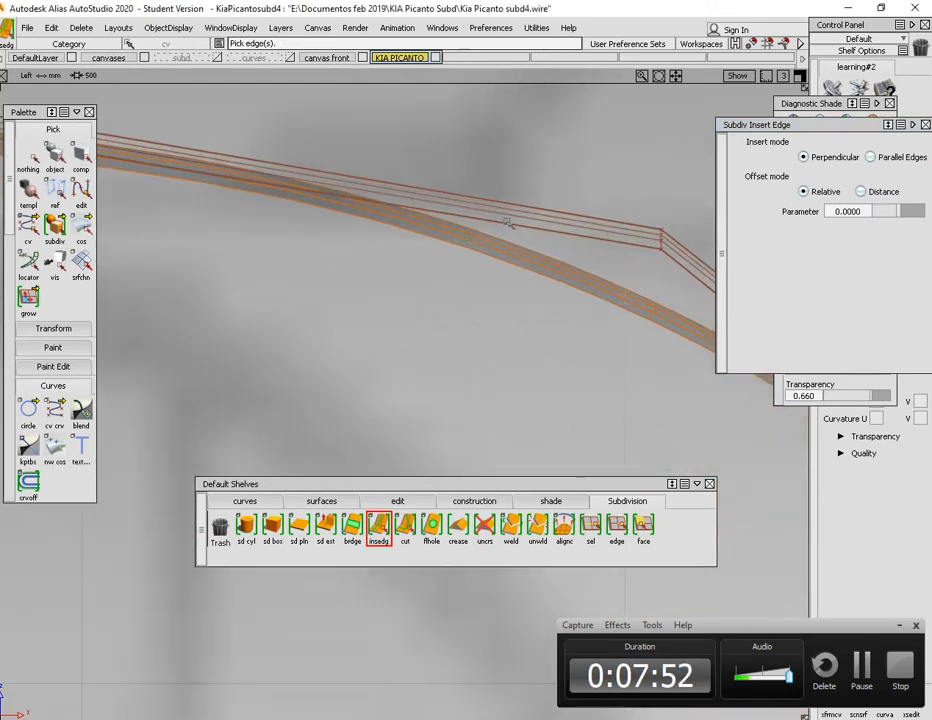
click(510, 217)
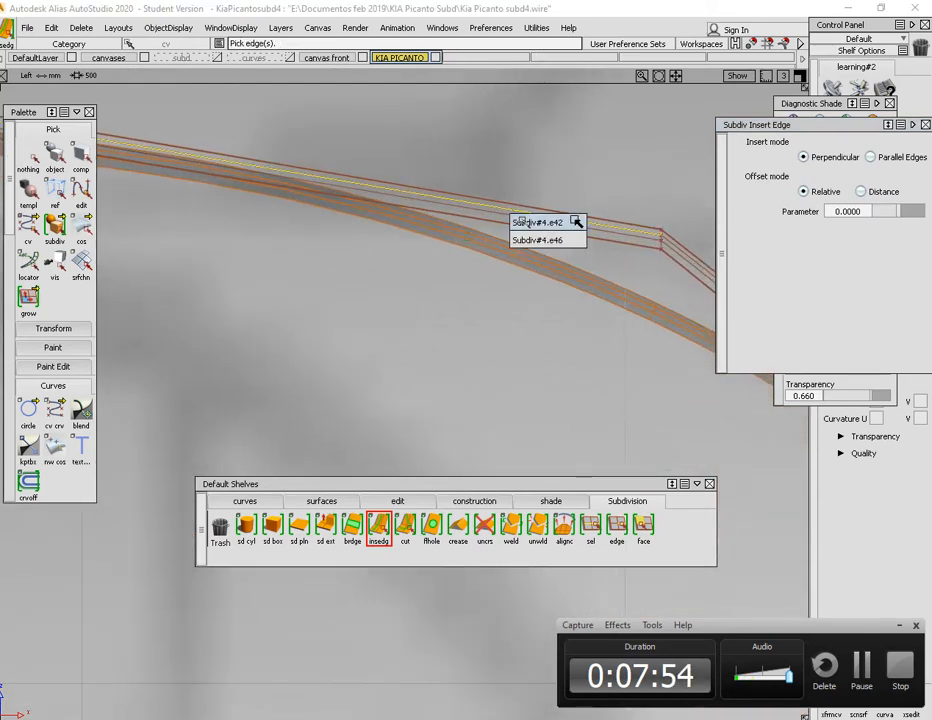
click(521, 222)
drag(491, 216, 377, 200)
alt+shift+right_drag(456, 201, 498, 271)
alt+shift+middle_drag(498, 271, 696, 285)
alt+shift+right_drag(583, 243, 587, 260)
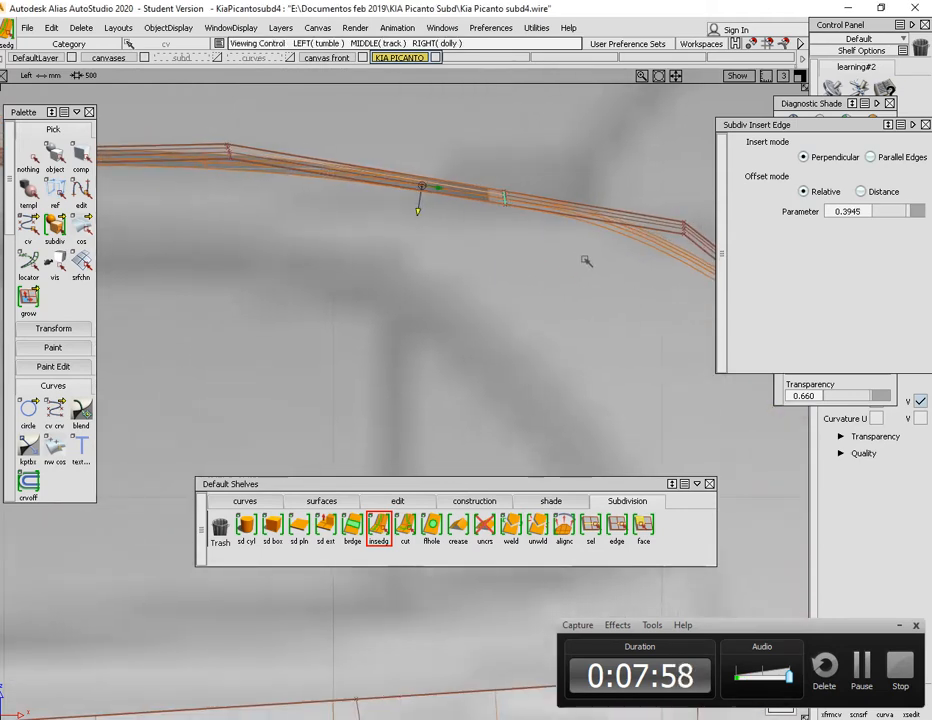
Insert another edge across the sloping tailgate strip, just below the roof's rear corner
alt+shift+middle_drag(590, 261, 433, 216)
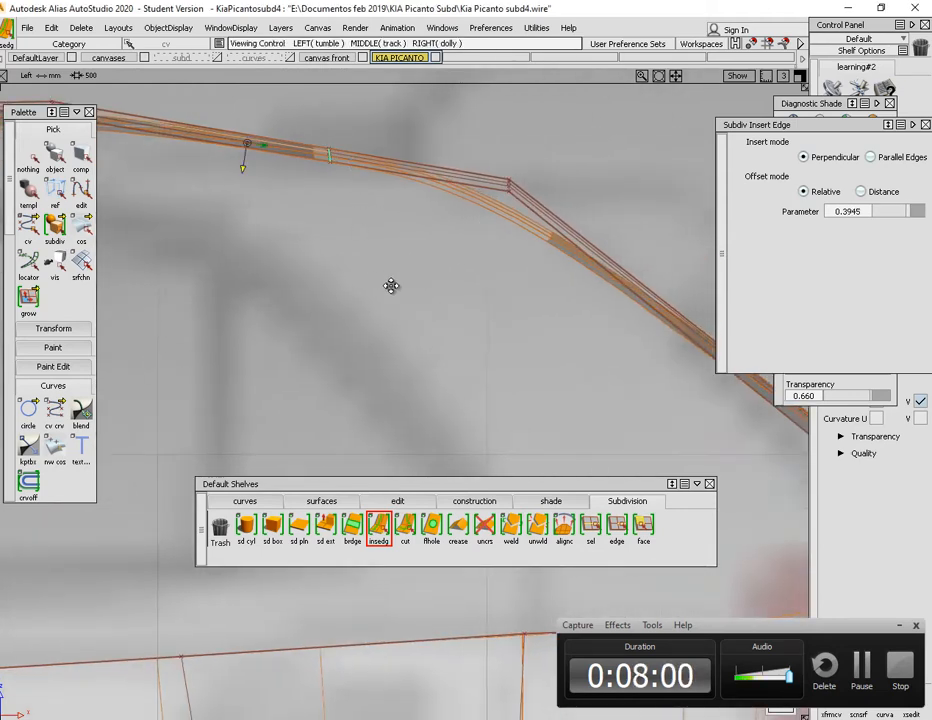
alt+shift+middle_drag(391, 285, 336, 267)
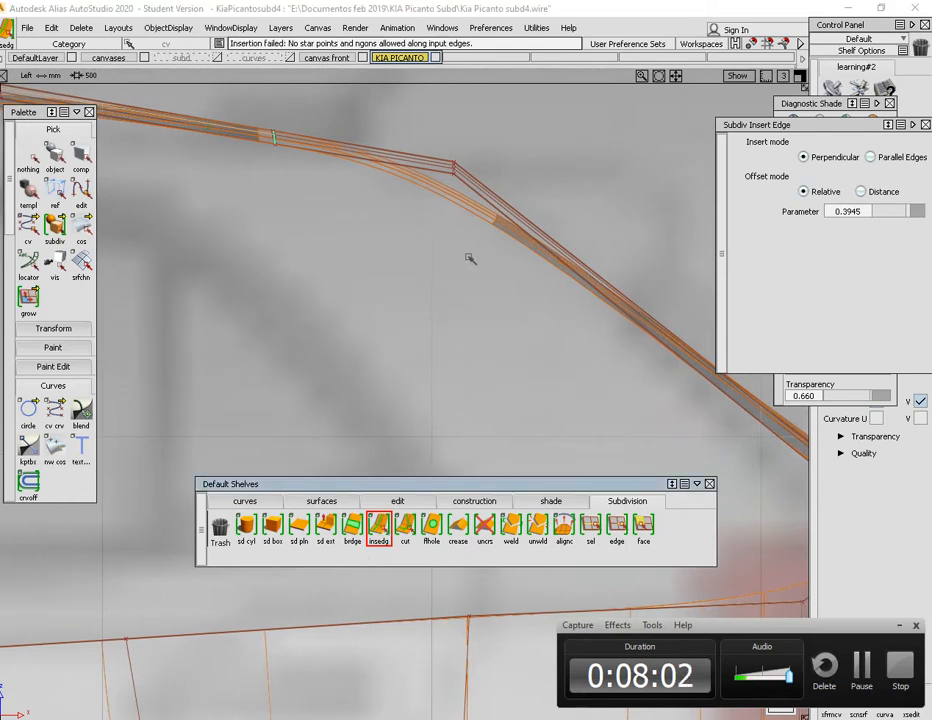
alt+shift+middle_drag(602, 254, 484, 262)
alt+shift+right_drag(457, 270, 505, 204)
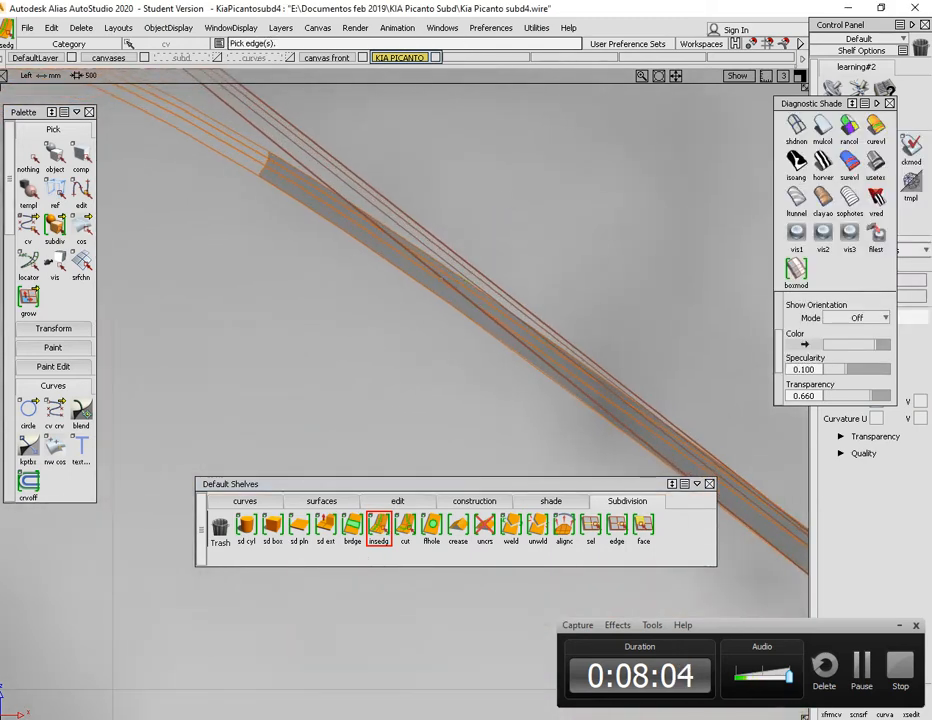
click(451, 263)
alt+shift+right_drag(483, 272, 430, 285)
alt+shift+middle_drag(467, 230, 557, 241)
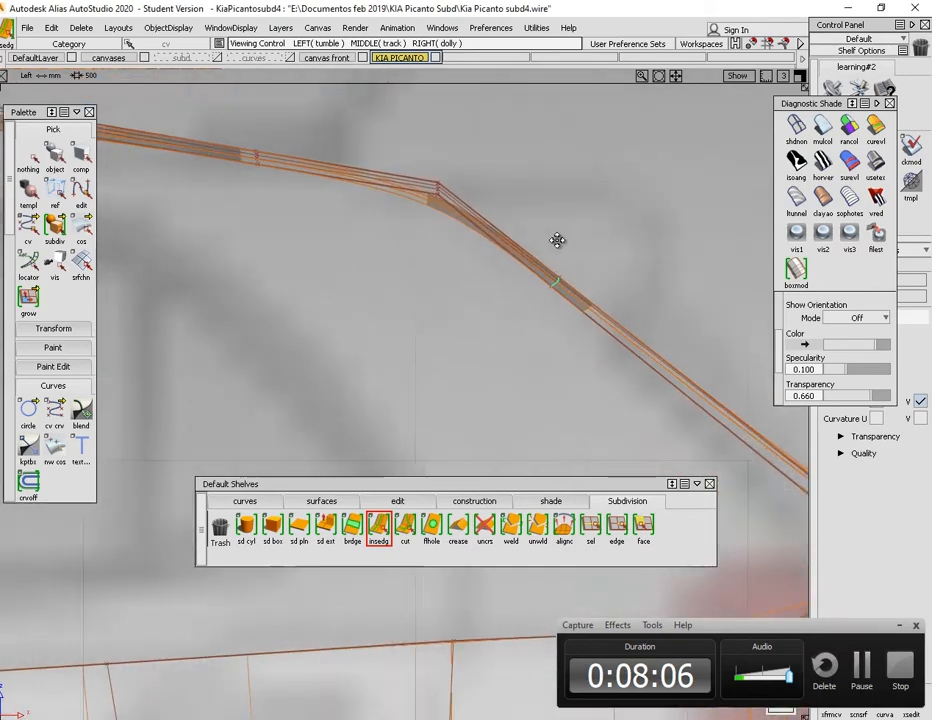
Examine the roof and tailgate profile with its inserted edges against the side blueprint
alt+shift+right_drag(545, 248, 469, 258)
alt+shift+middle_drag(469, 258, 560, 255)
alt+shift+right_drag(557, 198, 391, 250)
alt+shift+middle_drag(391, 250, 527, 207)
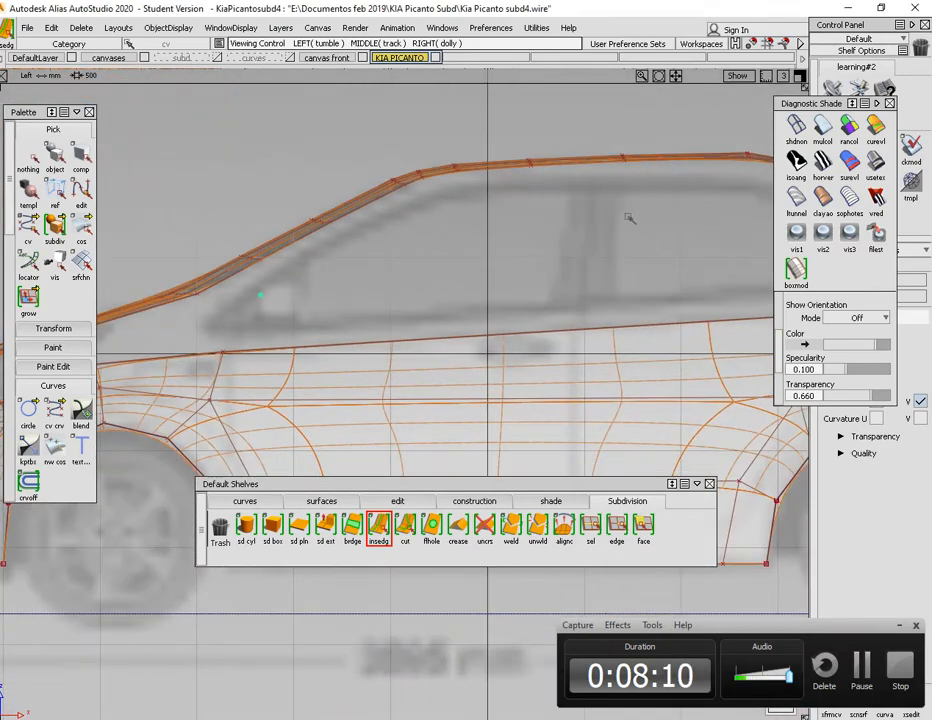
alt+shift+middle_drag(629, 218, 397, 227)
alt+shift+click(385, 188)
alt+shift+right_drag(406, 217, 283, 200)
alt+shift+middle_drag(283, 200, 391, 255)
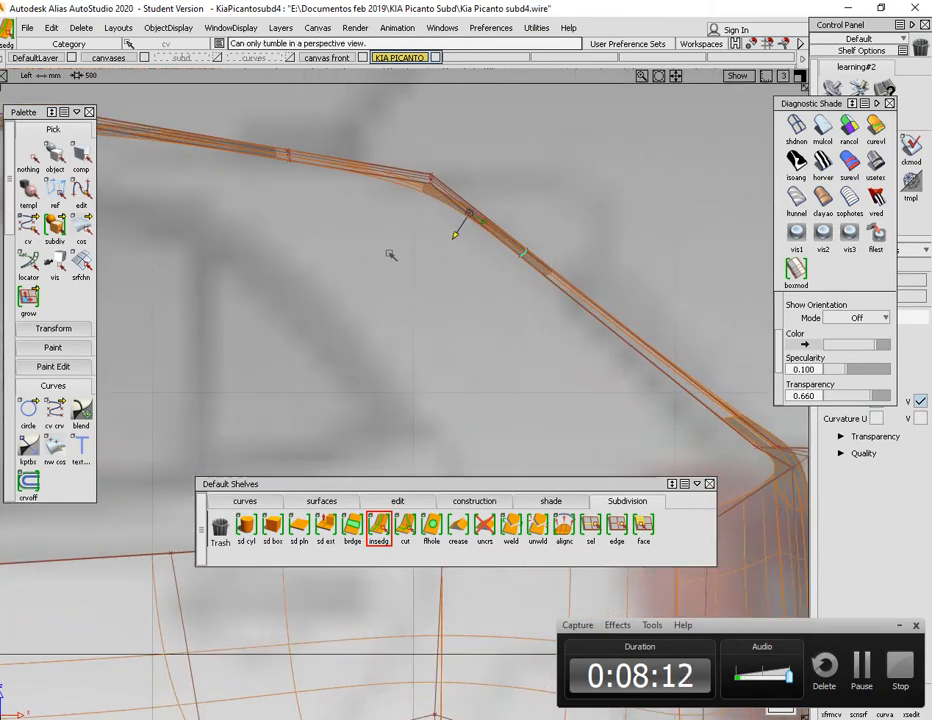
click(520, 246)
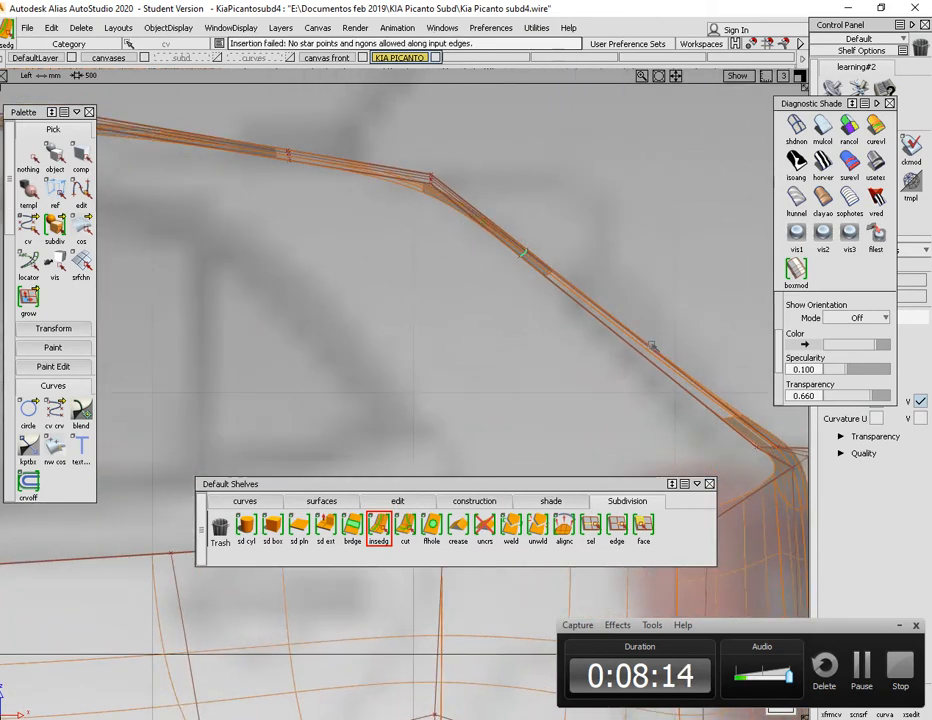
alt+shift+middle_drag(547, 297, 549, 283)
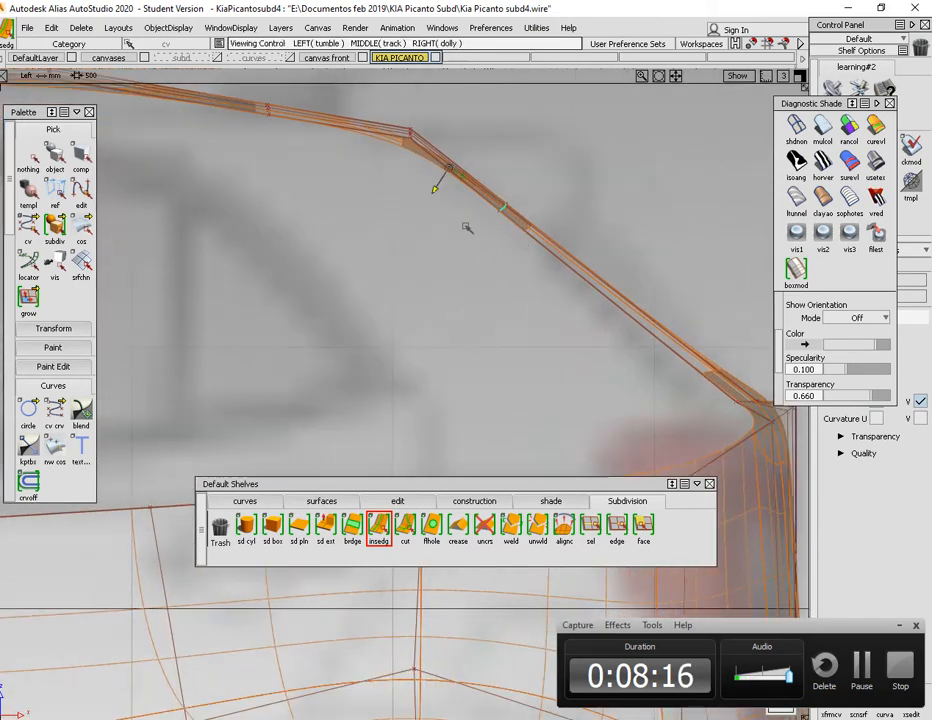
alt+shift+middle_drag(466, 229, 599, 313)
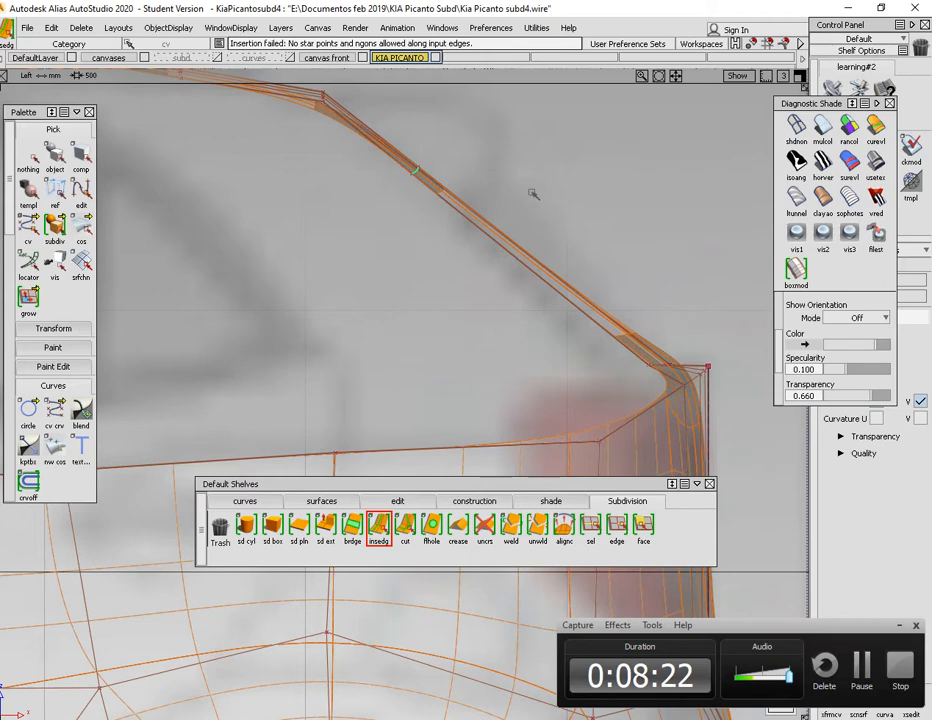
alt+shift+middle_drag(497, 153, 523, 343)
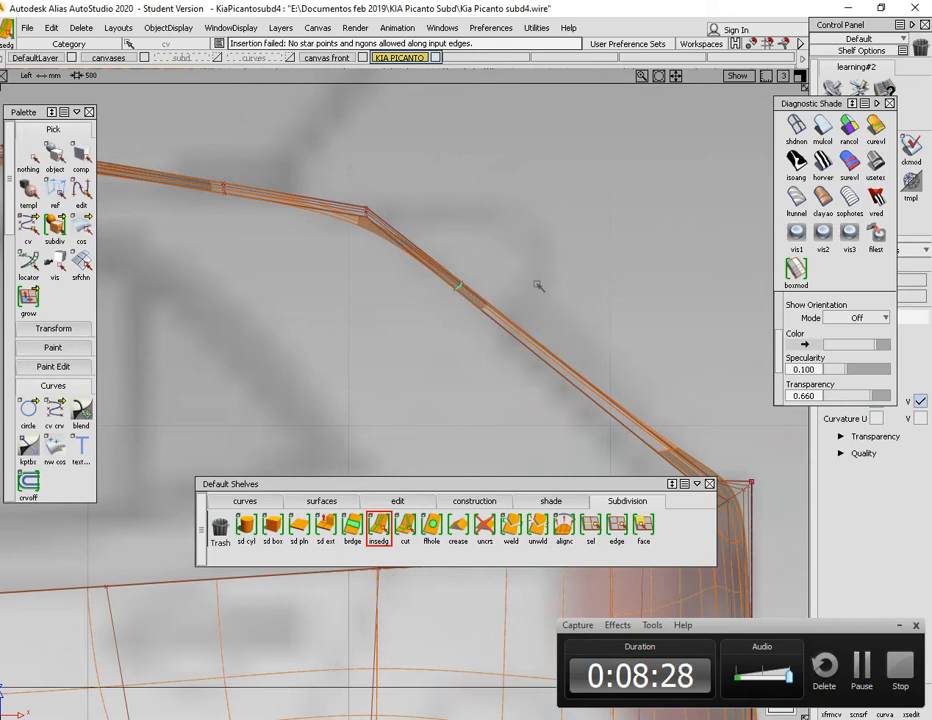
alt+shift+right_drag(573, 279, 577, 295)
alt+shift+middle_drag(577, 295, 670, 307)
Move the control points of the roof's rear corner and of the inserted tailgate row together toward the rear
ctrl+shift+drag(476, 343, 532, 272)
alt+shift+middle_drag(499, 266, 505, 256)
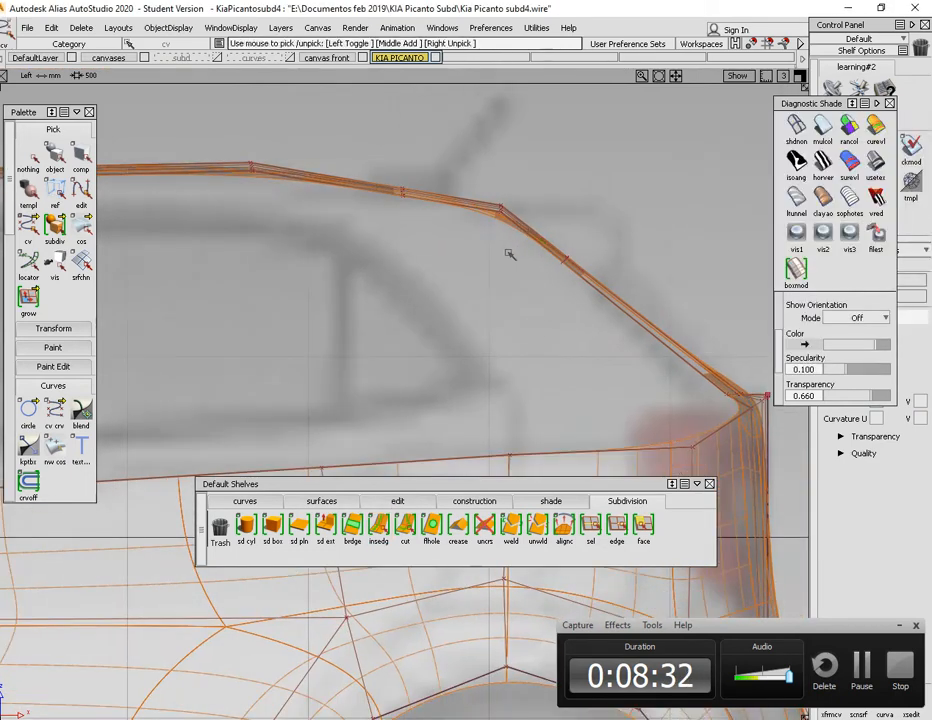
drag(467, 171, 619, 288)
ctrl+shift+right_drag(637, 265, 638, 205)
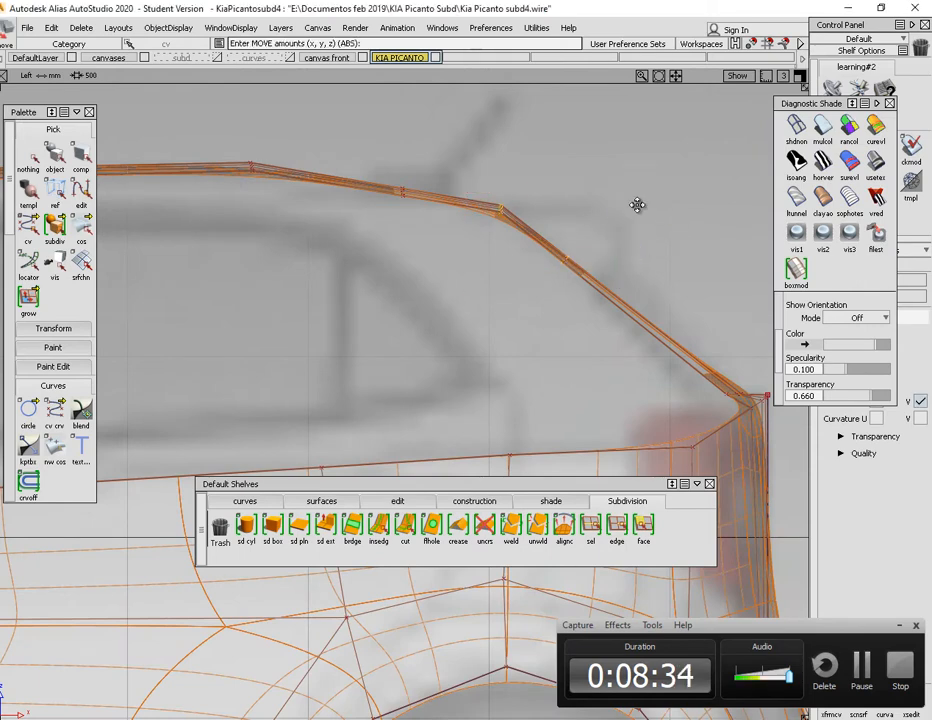
alt+shift+middle_drag(638, 205, 586, 195)
drag(591, 199, 632, 205)
alt+shift+middle_drag(698, 336, 454, 234)
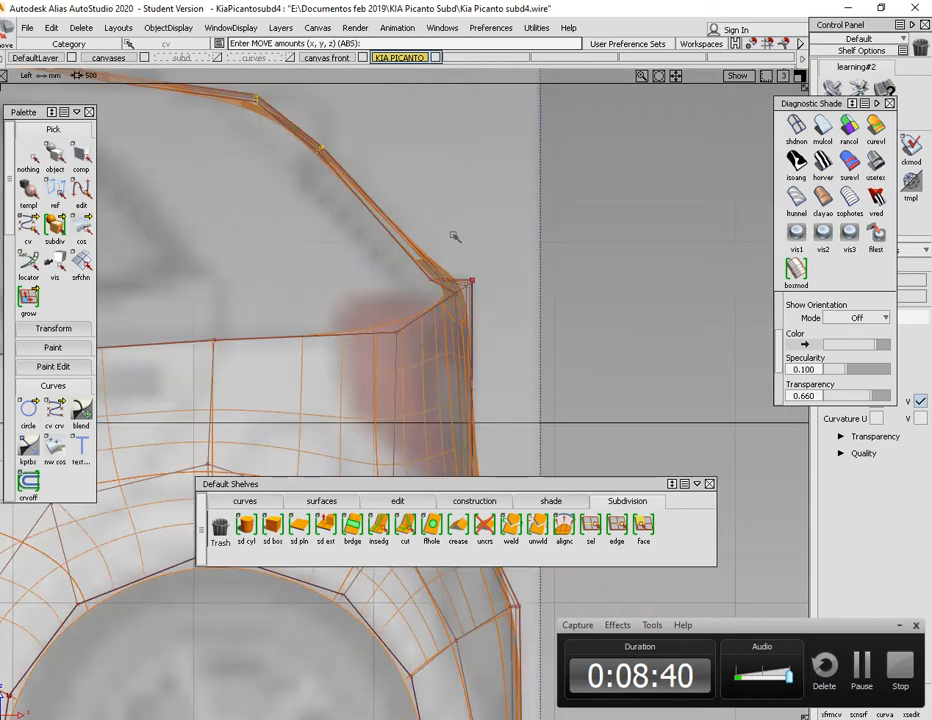
ctrl+shift+drag(421, 224, 436, 158)
alt+shift+middle_drag(421, 281, 469, 283)
alt+shift+click(472, 272)
alt+shift+right_drag(472, 272, 466, 192)
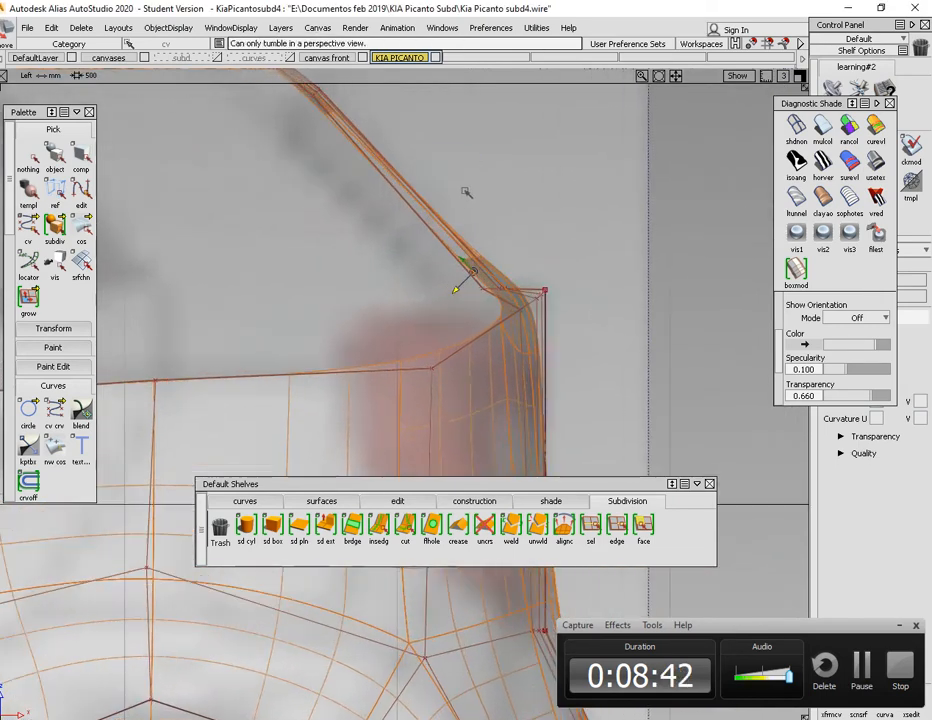
alt+shift+middle_drag(484, 226, 516, 221)
ctrl+shift+drag(499, 210, 562, 212)
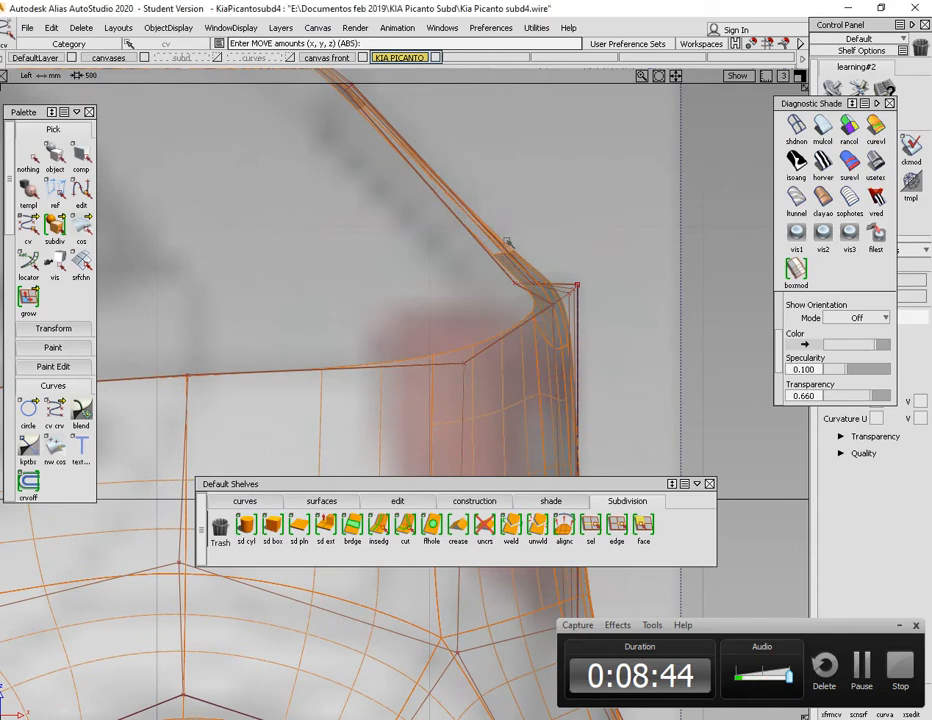
drag(477, 257, 502, 273)
drag(557, 298, 554, 297)
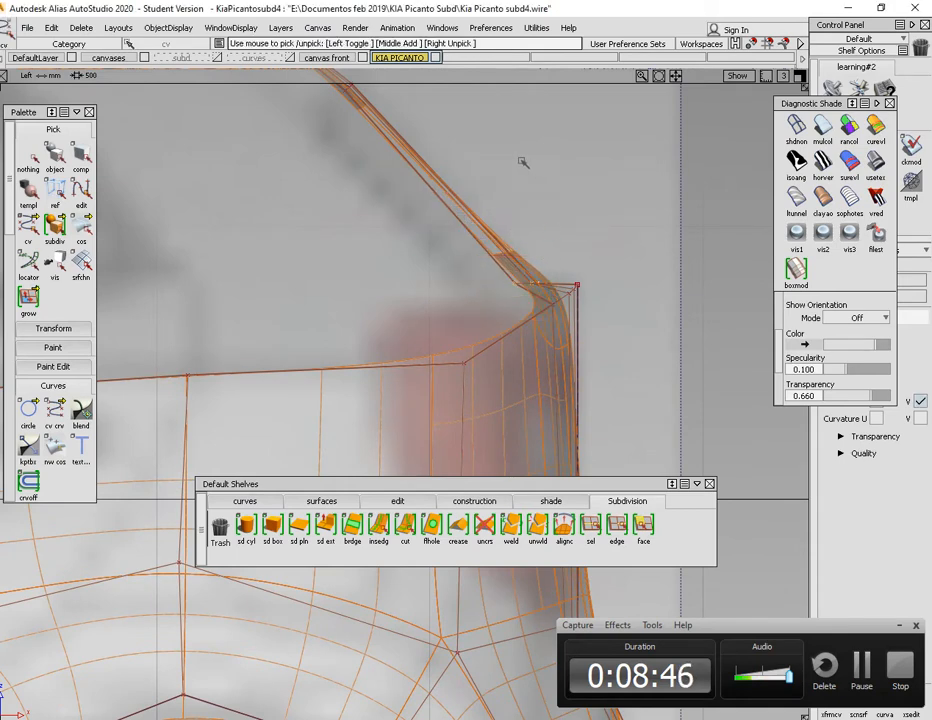
Move the inserted tailgate row of control points about -43 mm in X and 117 mm in Z
alt+shift+middle_drag(520, 168, 572, 226)
ctrl+shift+drag(537, 231, 547, 184)
alt+shift+middle_drag(437, 162, 518, 238)
ctrl+shift+drag(536, 226, 534, 191)
drag(456, 190, 528, 261)
alt+shift+middle_drag(524, 226, 551, 202)
drag(551, 202, 528, 137)
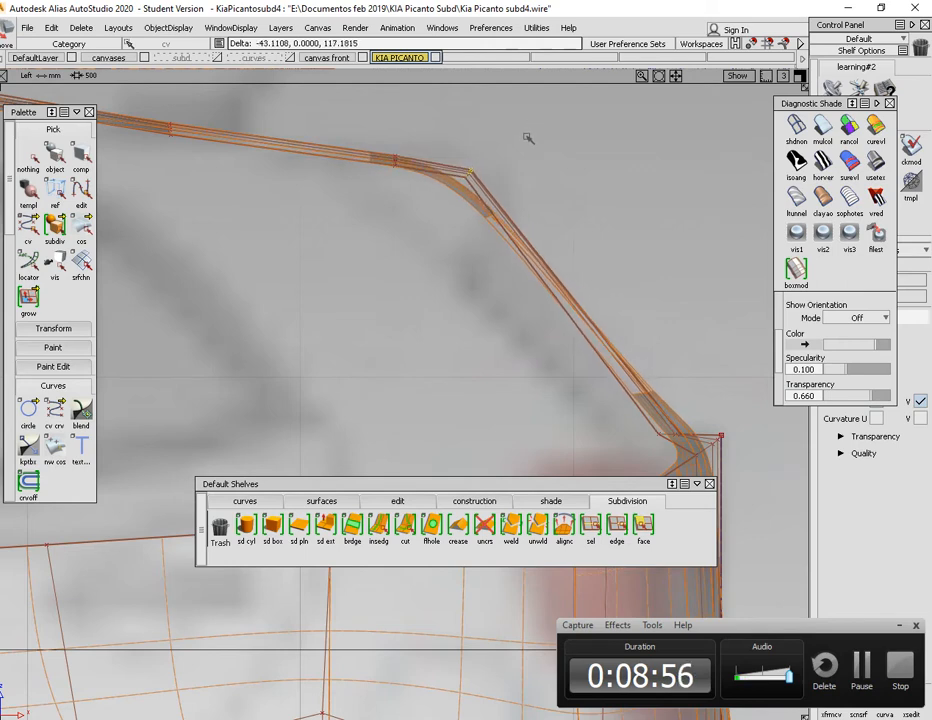
Raise the control points of the roof's rear corner row slightly to smooth the roof profile
alt+shift+middle_drag(446, 218, 512, 248)
ctrl+shift+drag(406, 183, 408, 184)
drag(426, 156, 495, 241)
mouse_move(499, 179)
mouse_down()
mouse_move(502, 150)
mouse_move(502, 160)
mouse_up()
Slide the inserted roof row of control points rearward, close to the roof's rear corner row
alt+shift+middle_drag(258, 252, 453, 287)
ctrl+shift+drag(380, 220, 402, 169)
drag(478, 245, 645, 253)
alt+shift+middle_drag(645, 253, 548, 256)
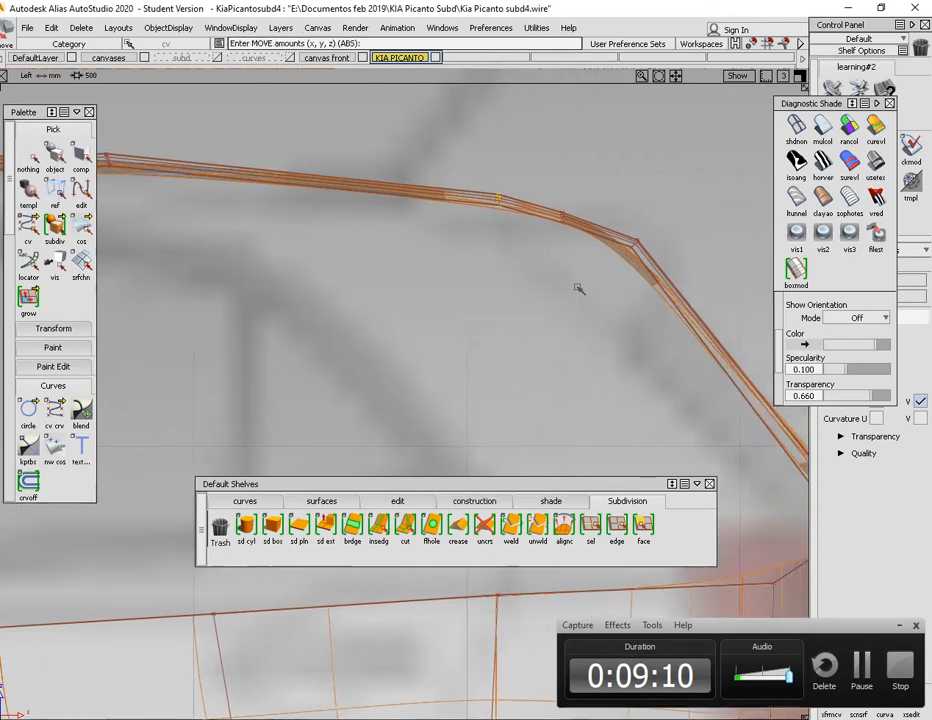
Shift the roof's rear corner row of control points slightly rearward, between the roof row and the upper tailgate row
ctrl+shift+drag(545, 252, 605, 251)
drag(551, 204, 601, 248)
ctrl+shift+middle_drag(603, 246, 621, 188)
drag(621, 188, 639, 185)
Insert two more edges across the sloping tailgate strip, the upper one at relative parameter 0.3448 and the other farther down
mouse_move(696, 291)
alt+shift+middle_down()
mouse_move(557, 298)
mouse_move(560, 264)
mouse_move(526, 245)
alt+shift+middle_up()
alt+shift+click(499, 269)
mouse_move(518, 329)
alt+shift+right_down()
mouse_move(550, 295)
mouse_move(549, 363)
alt+shift+right_up()
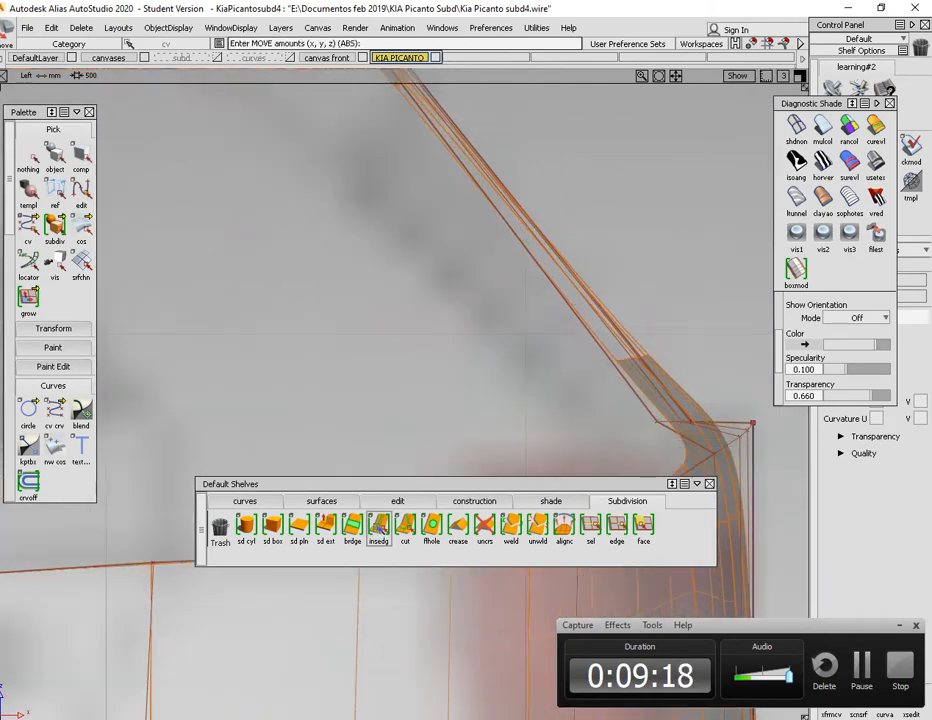
click(381, 529)
alt+shift+middle_drag(549, 121, 543, 229)
alt+shift+right_drag(543, 229, 478, 220)
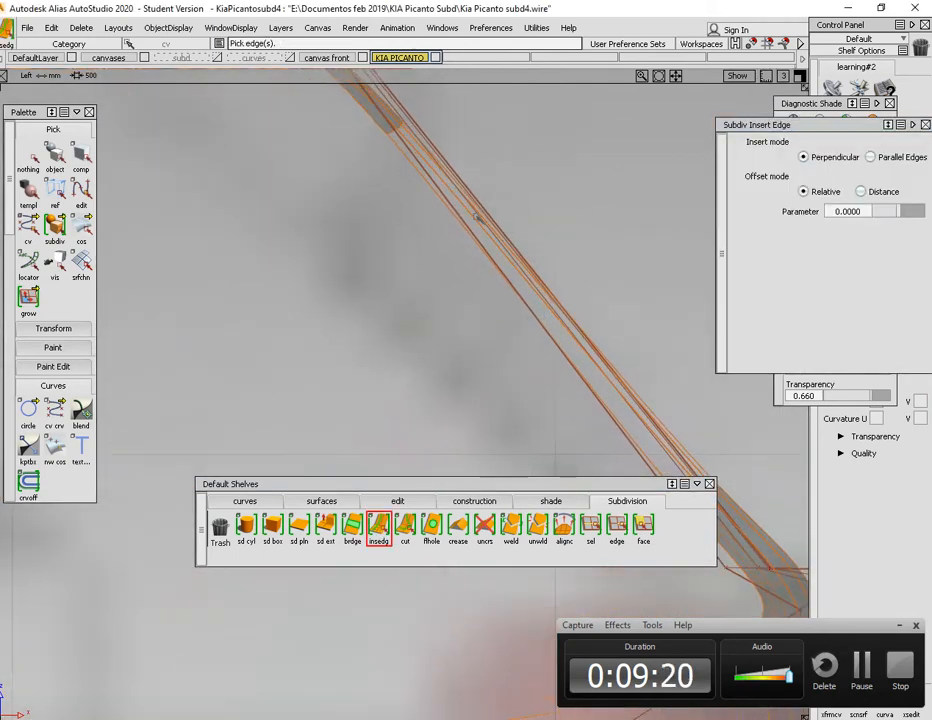
click(478, 217)
mouse_move(480, 217)
alt+shift+middle_down()
mouse_move(514, 210)
mouse_move(549, 310)
alt+shift+middle_up()
mouse_move(521, 256)
mouse_down()
mouse_move(575, 337)
mouse_move(553, 308)
mouse_up()
alt+shift+middle_drag(648, 346, 490, 165)
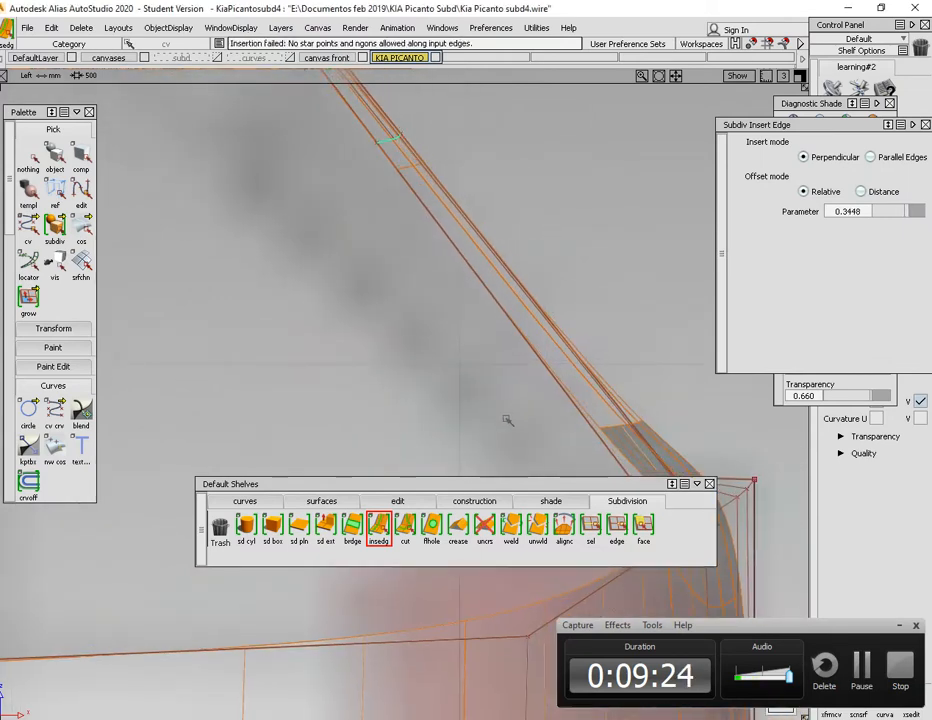
click(384, 532)
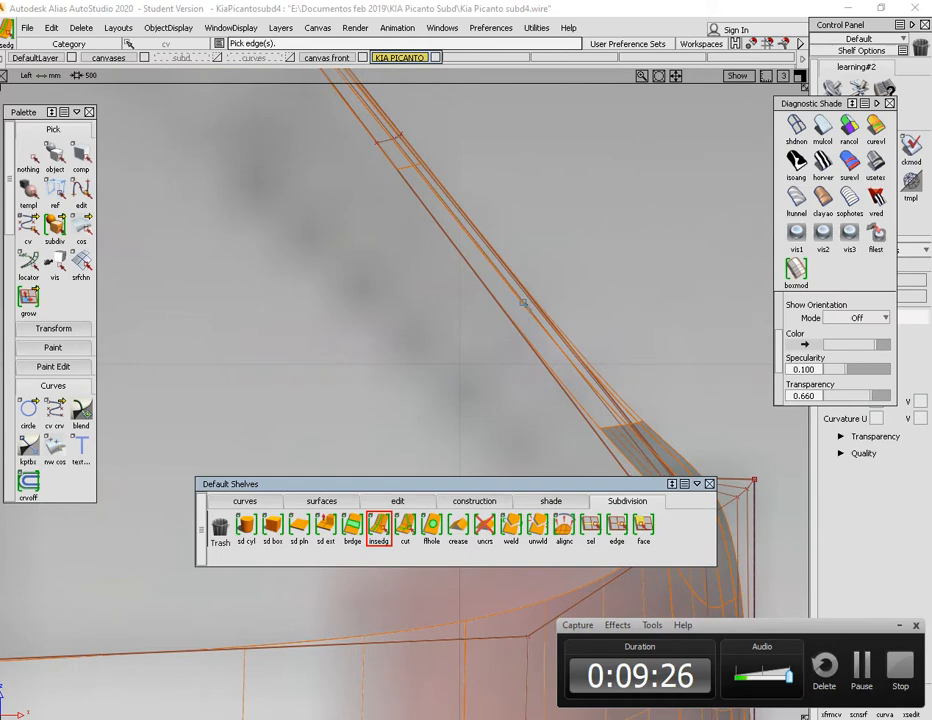
mouse_move(523, 302)
mouse_down()
mouse_move(496, 268)
mouse_move(524, 319)
mouse_up()
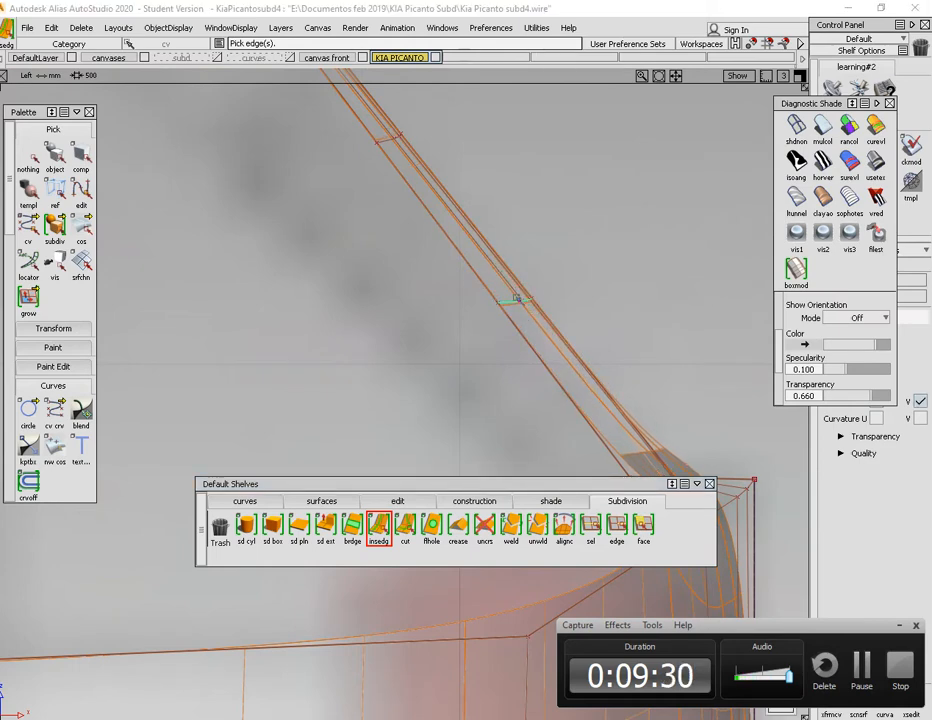
Move the two newly inserted tailgate rows of control points slightly outward, one after the other, to round the rear slope
alt+shift+right_drag(589, 258, 528, 289)
ctrl+shift+drag(459, 240, 503, 239)
drag(359, 231, 441, 300)
ctrl+shift+right_drag(464, 284, 462, 243)
drag(459, 252, 526, 370)
ctrl+shift+right_drag(528, 350, 530, 304)
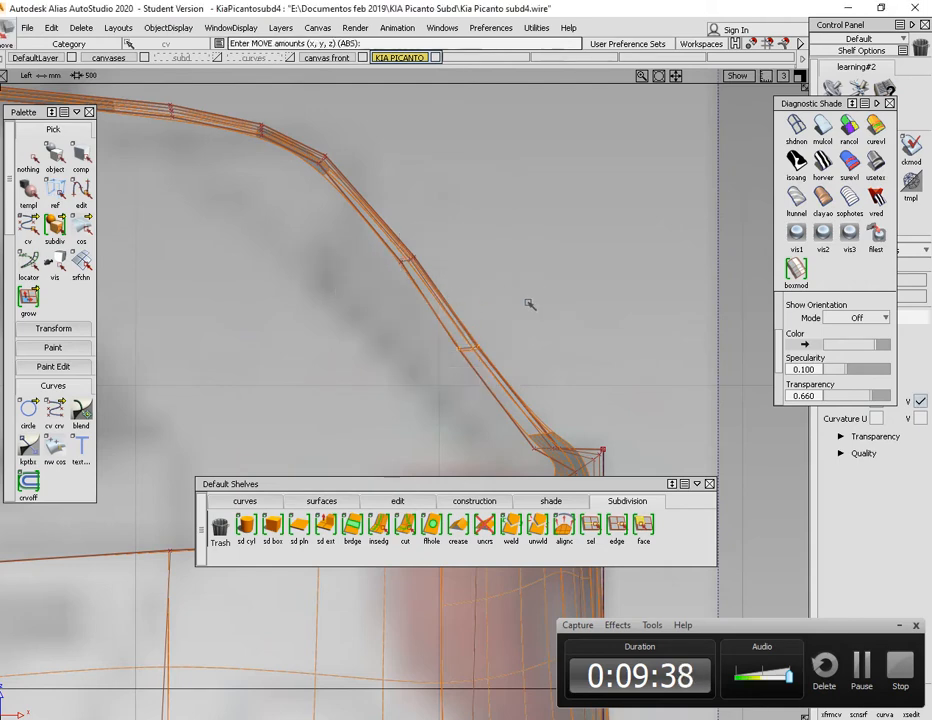
mouse_move(530, 304)
middle_down()
mouse_move(553, 312)
mouse_move(538, 313)
middle_up()
mouse_move(538, 310)
alt+shift+right_down()
mouse_move(555, 345)
mouse_move(560, 322)
alt+shift+right_up()
Show the model's rear in the perspective view and turn on multi-color shading for the body
key(F8)
alt+shift+drag(525, 175, 490, 300)
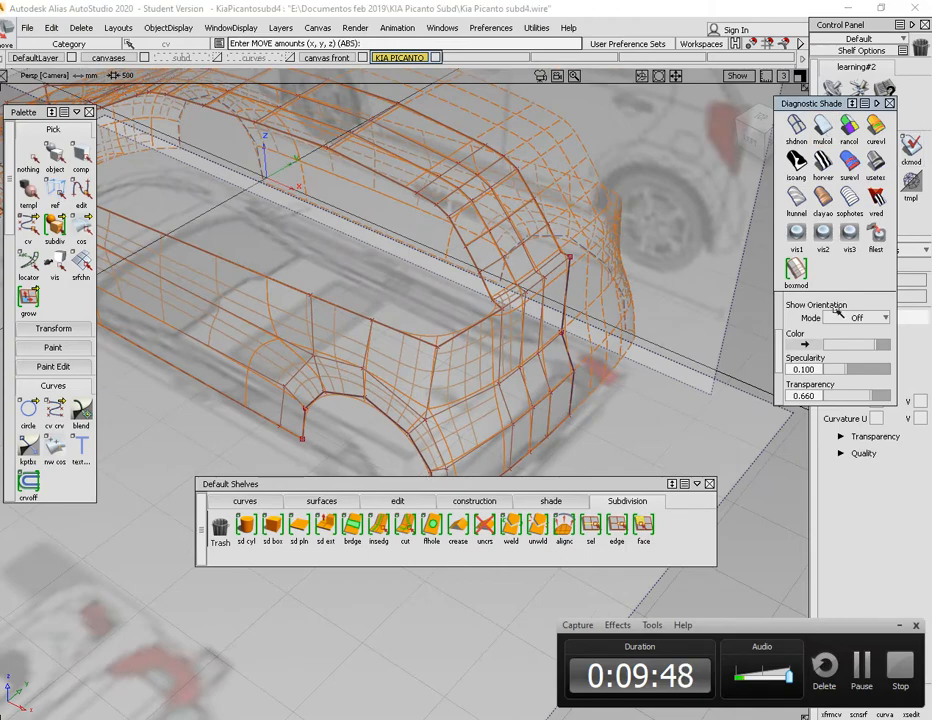
click(826, 130)
Examine the rear roof, tailgate and rear corner of the body in perspective, with the shade transparency set to 0.000
alt+shift+drag(513, 288, 425, 216)
alt+shift+click(425, 216)
alt+shift+right_drag(438, 254, 510, 325)
mouse_move(510, 325)
alt+shift+mouse_down()
mouse_move(501, 304)
mouse_move(526, 167)
mouse_move(483, 289)
mouse_move(522, 287)
mouse_move(521, 304)
alt+shift+mouse_up()
alt+shift+click(460, 229)
alt+shift+right_drag(460, 229, 471, 295)
mouse_move(471, 295)
alt+shift+mouse_down()
mouse_move(501, 310)
mouse_move(506, 302)
alt+shift+mouse_up()
alt+shift+right_drag(510, 300, 595, 218)
alt+shift+drag(595, 218, 621, 225)
scroll(479, 238, up, 1)
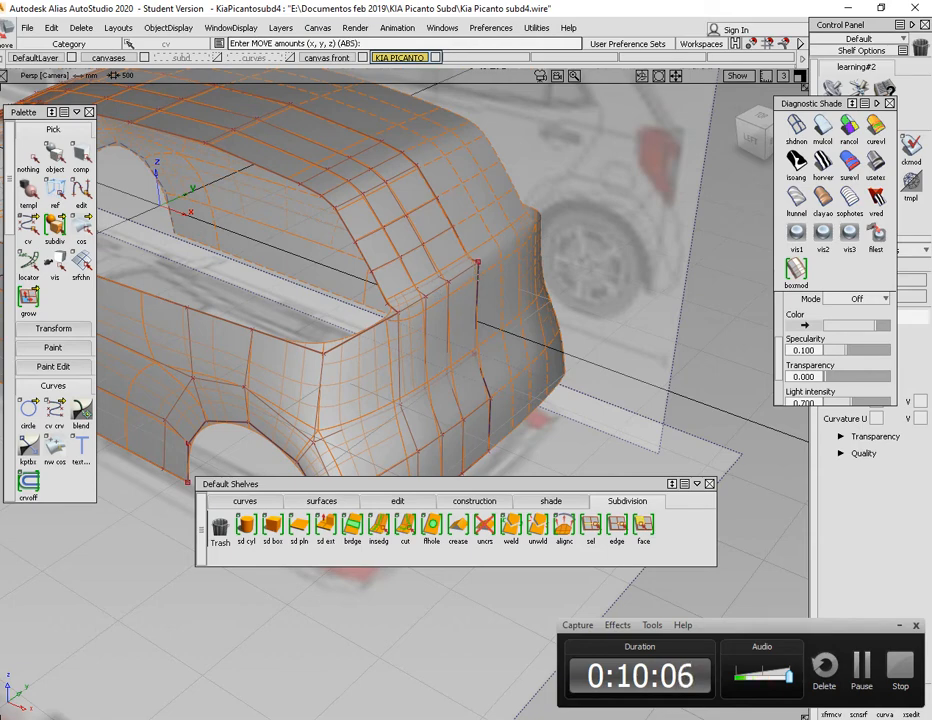
alt+shift+middle_drag(428, 273, 496, 280)
alt+shift+right_drag(476, 270, 536, 293)
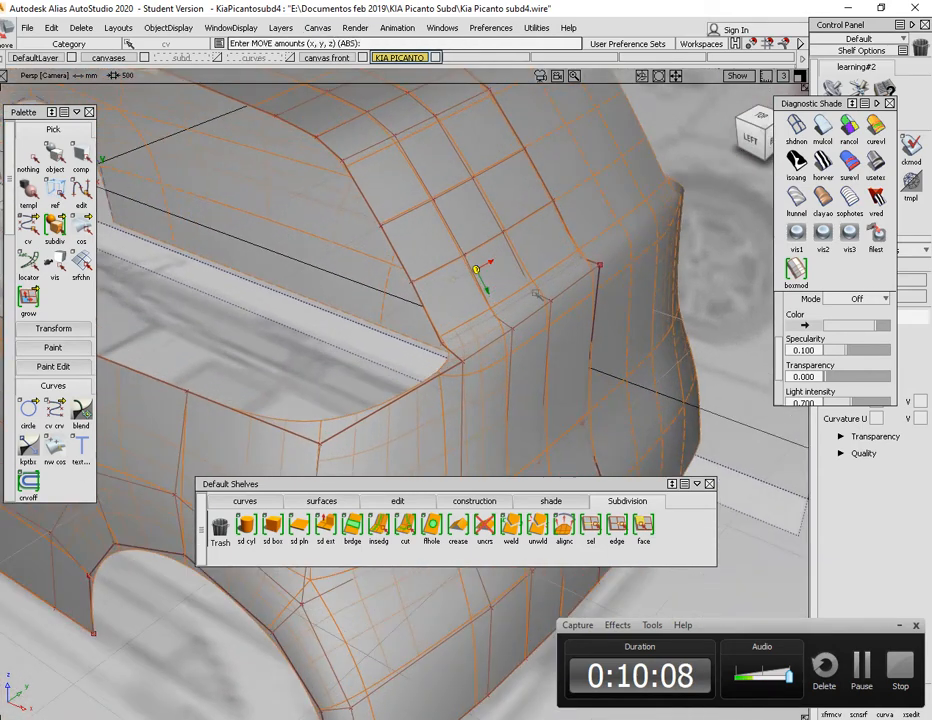
Examine the shaded body's tailgate lower edge, rear corner and rear wheel arch, plus the whole car from the front
mouse_move(536, 293)
alt+shift+mouse_down()
mouse_move(526, 374)
mouse_move(523, 343)
mouse_move(393, 368)
alt+shift+mouse_up()
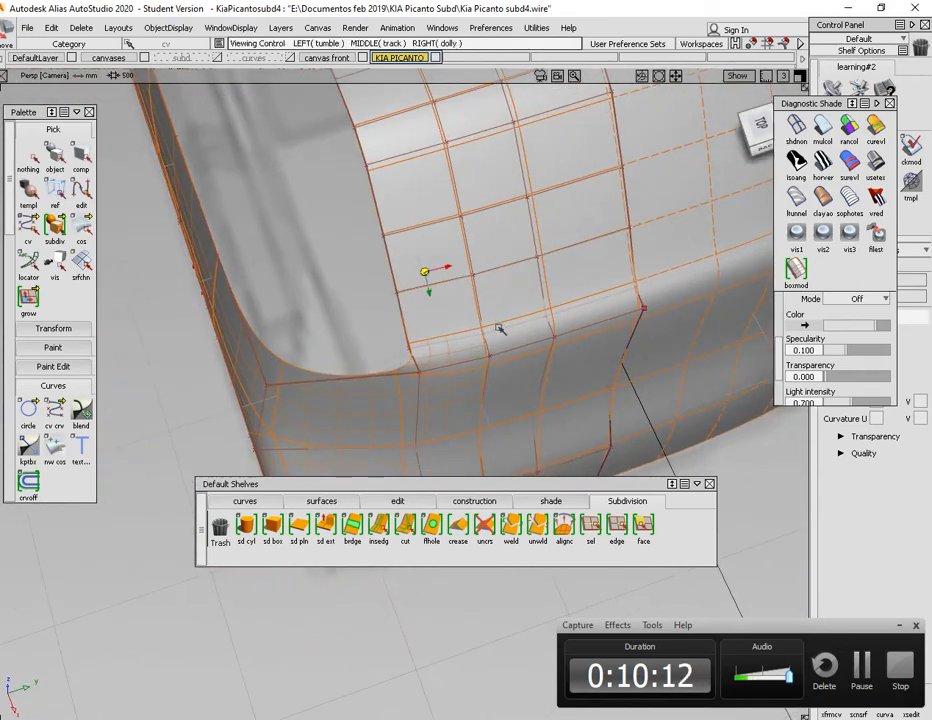
alt+shift+right_drag(499, 329, 398, 326)
alt+shift+middle_drag(398, 326, 460, 262)
alt+shift+drag(460, 262, 530, 279)
alt+shift+middle_drag(408, 349, 454, 305)
alt+shift+drag(454, 305, 505, 316)
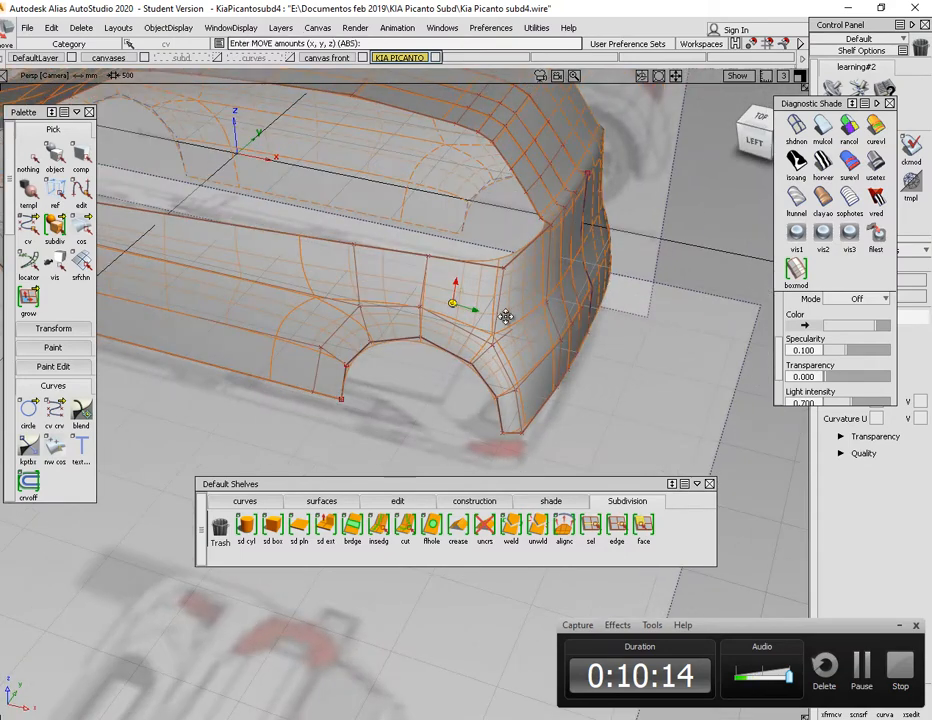
alt+shift+middle_drag(470, 338, 509, 295)
alt+shift+right_drag(510, 296, 558, 358)
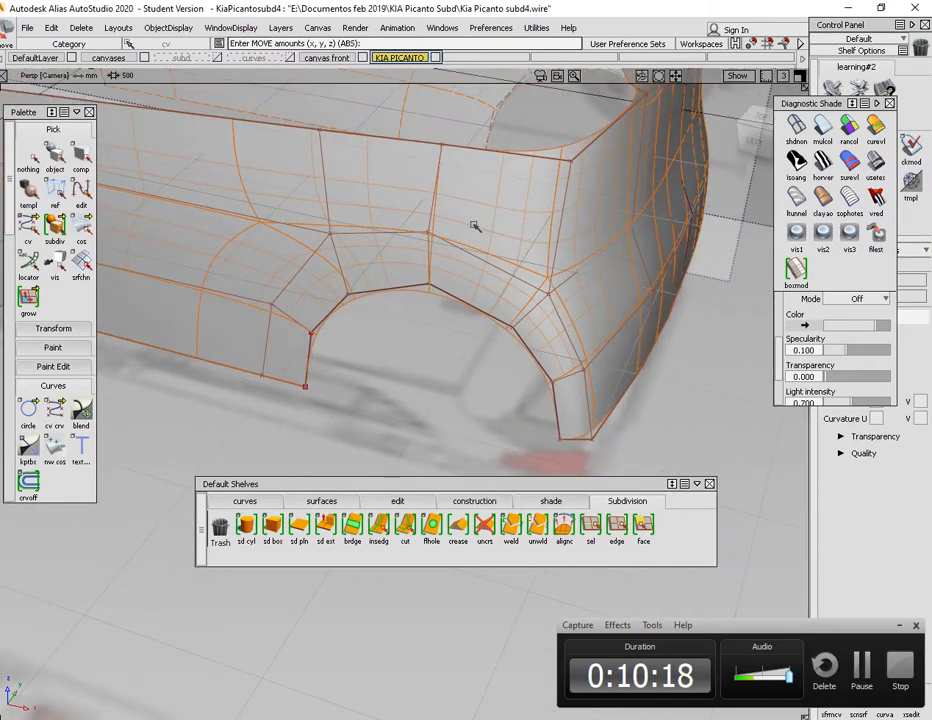
alt+shift+right_drag(591, 279, 500, 285)
alt+shift+drag(500, 285, 590, 327)
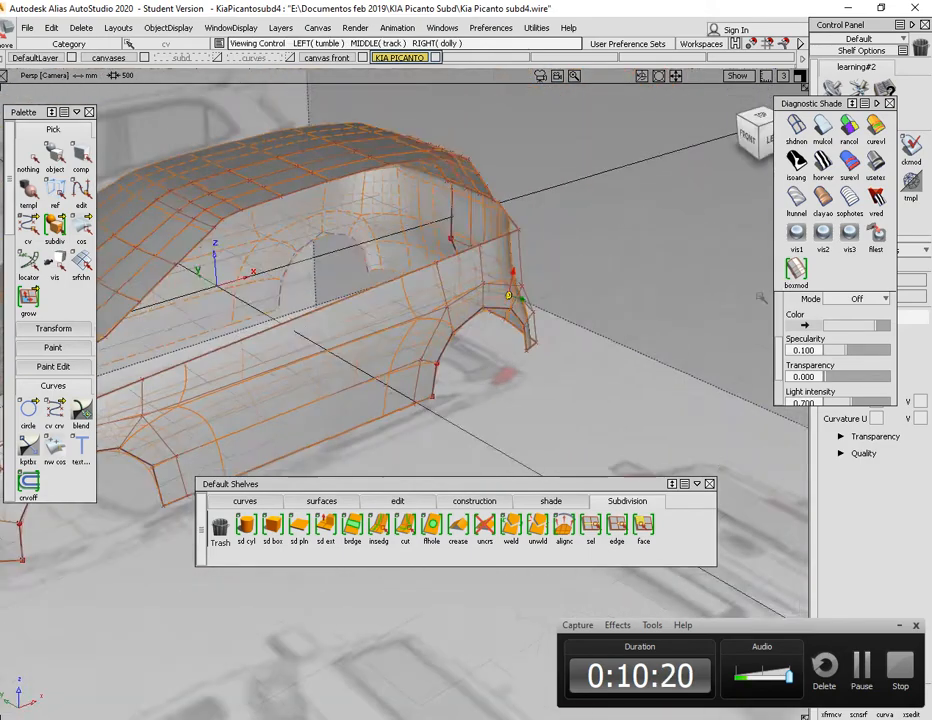
alt+shift+middle_drag(590, 327, 674, 260)
alt+shift+right_drag(674, 260, 531, 305)
alt+shift+drag(484, 347, 477, 382)
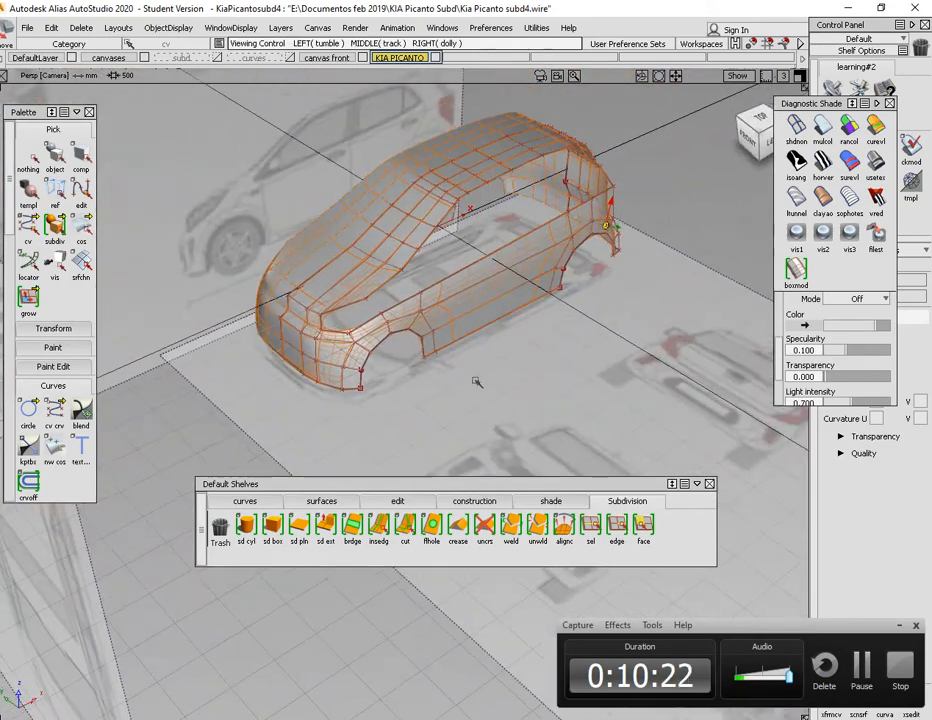
Examine the front fender and wheel arch, the body side and the rear quarter from several angles
alt+shift+right_drag(435, 331, 507, 340)
alt+shift+middle_drag(406, 312, 499, 297)
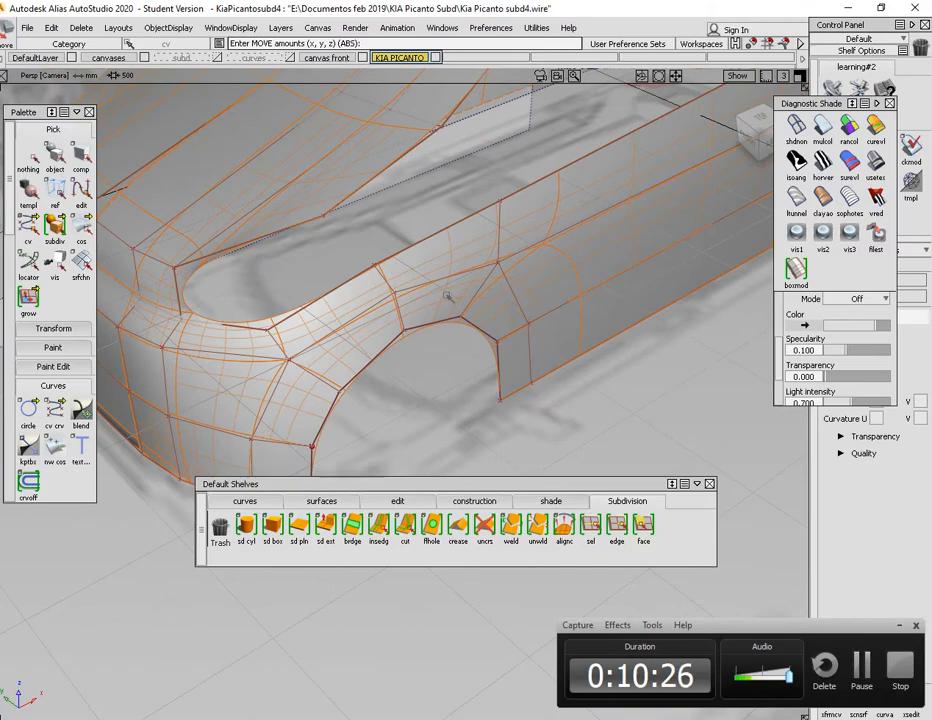
alt+shift+right_drag(526, 312, 499, 297)
alt+shift+drag(499, 297, 480, 293)
alt+shift+right_drag(545, 305, 518, 308)
alt+shift+drag(518, 308, 485, 311)
alt+shift+middle_drag(485, 311, 273, 307)
alt+shift+drag(398, 280, 338, 286)
alt+shift+middle_drag(691, 350, 620, 346)
alt+shift+drag(600, 345, 624, 364)
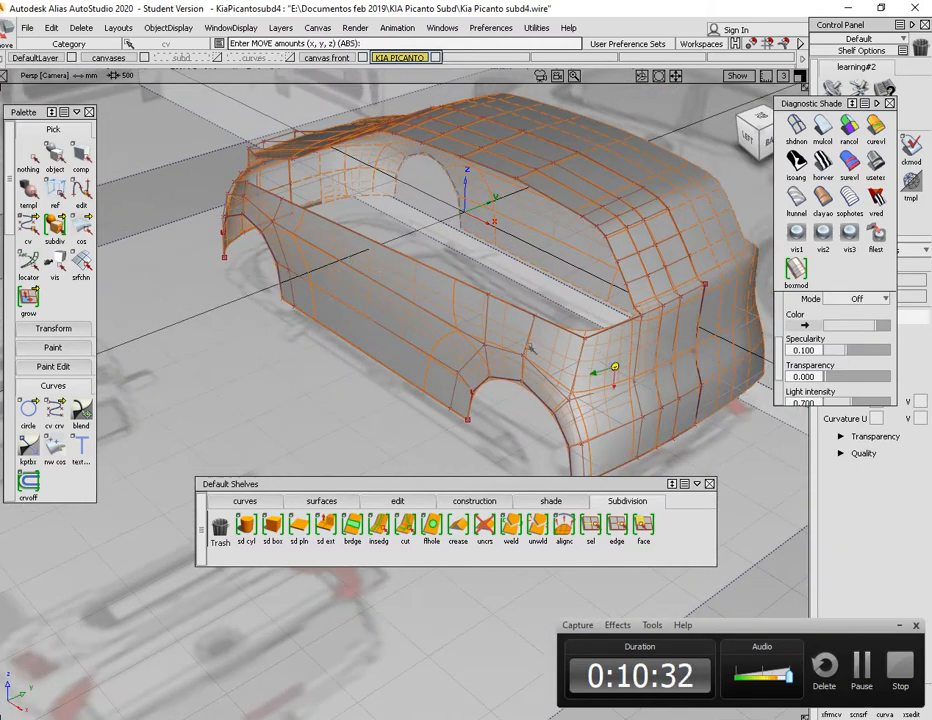
alt+shift+drag(530, 349, 534, 296)
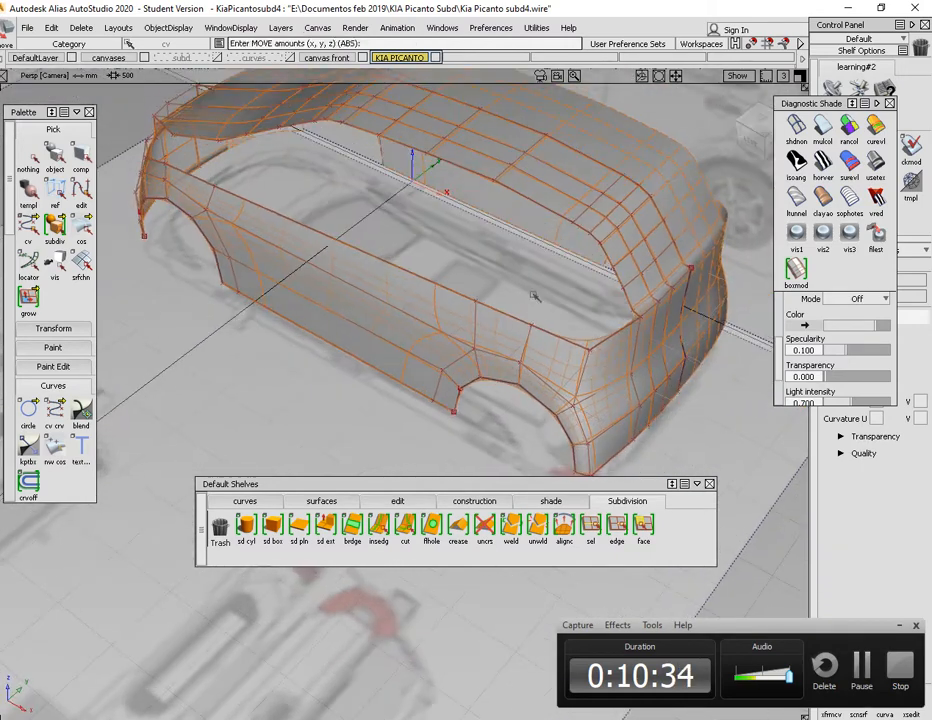
alt+shift+drag(410, 279, 211, 172)
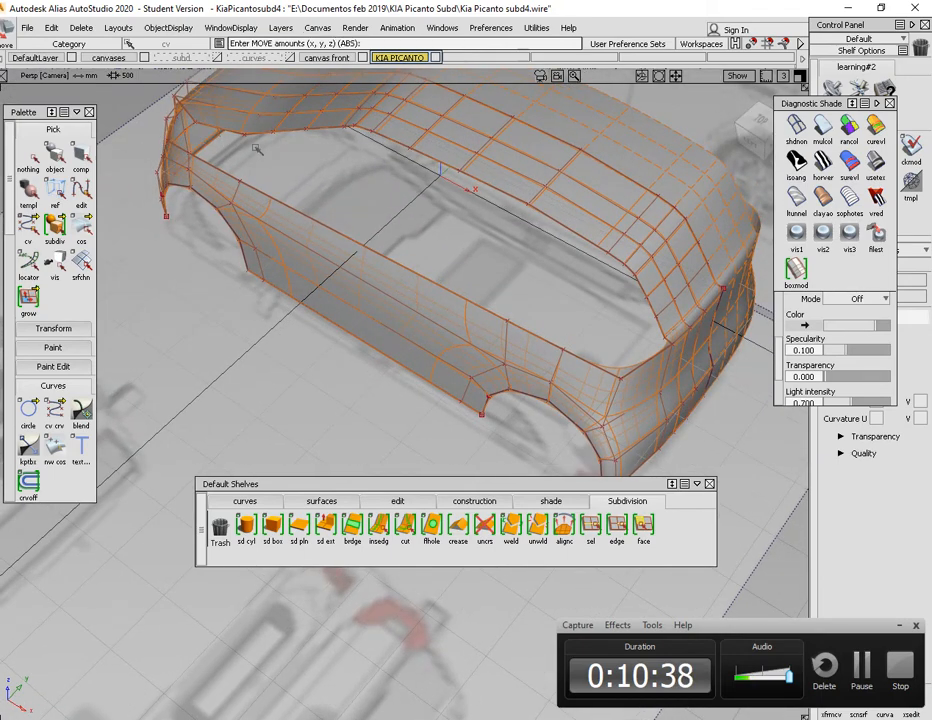
alt+shift+drag(555, 337, 373, 150)
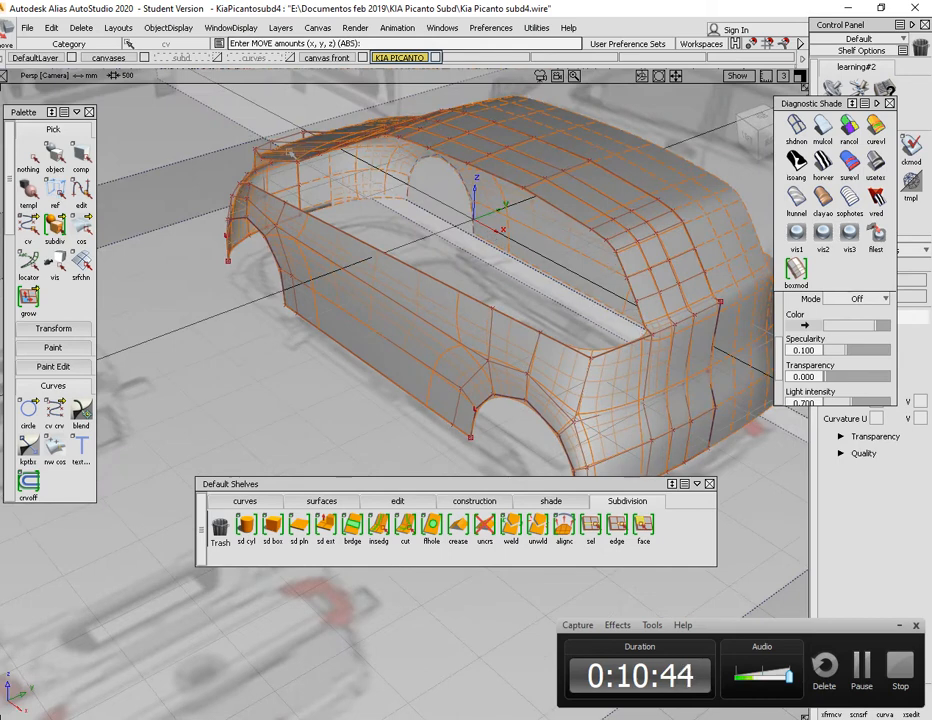
alt+shift+drag(548, 262, 500, 300)
Display the body in box mode and frame the front wheel arch up close in the perspective view
scroll(500, 300, up, 5)
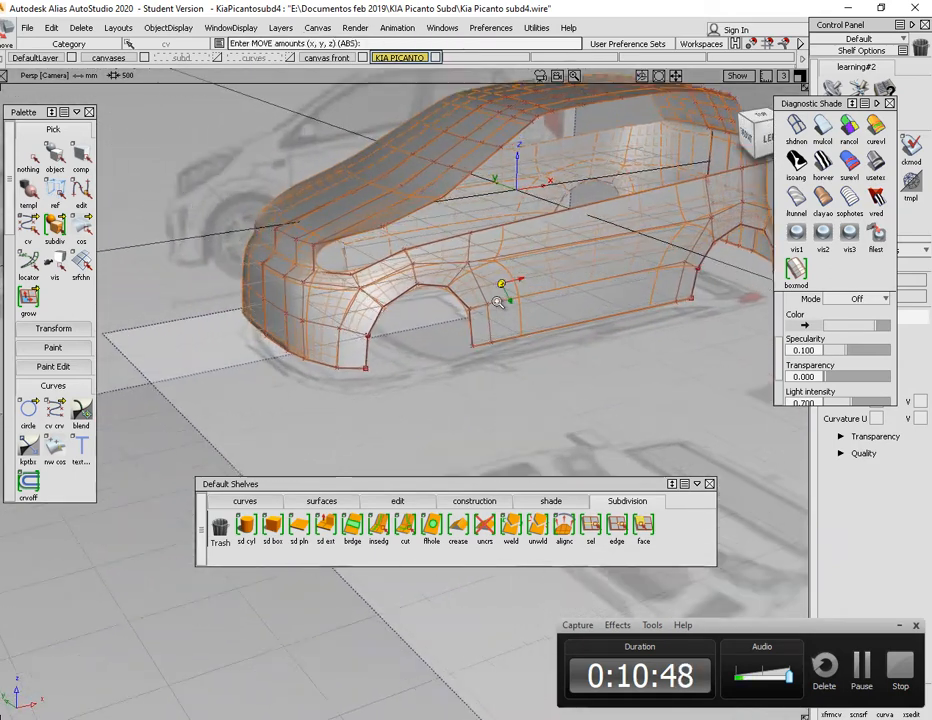
alt+shift+middle_drag(482, 362, 565, 358)
ctrl+shift+drag(563, 360, 592, 322)
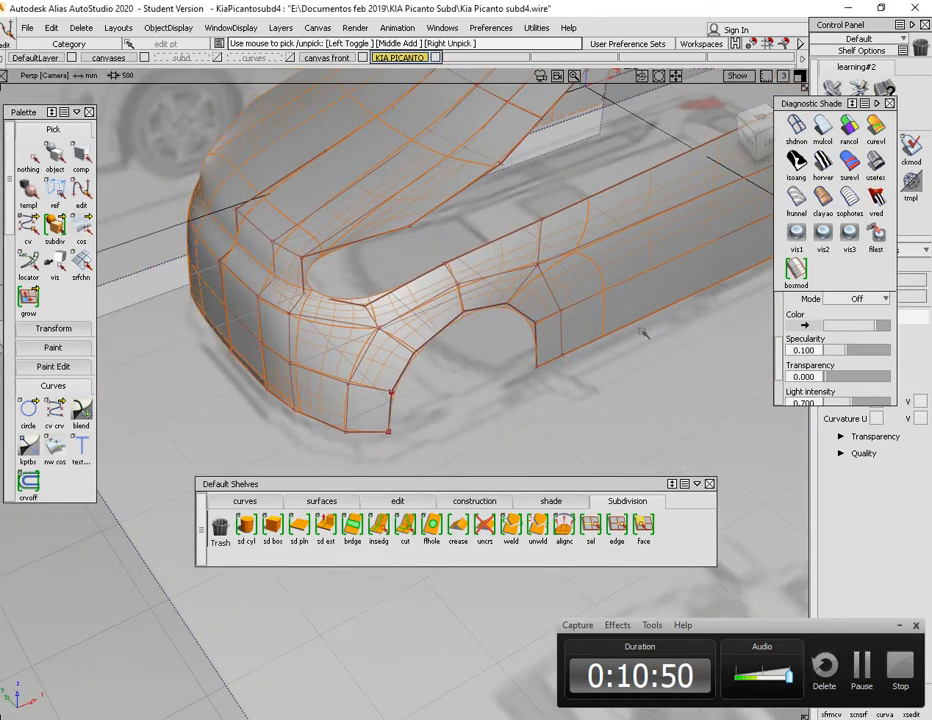
click(795, 275)
mouse_move(606, 366)
alt+shift+mouse_down()
mouse_move(488, 283)
mouse_move(501, 270)
alt+shift+mouse_up()
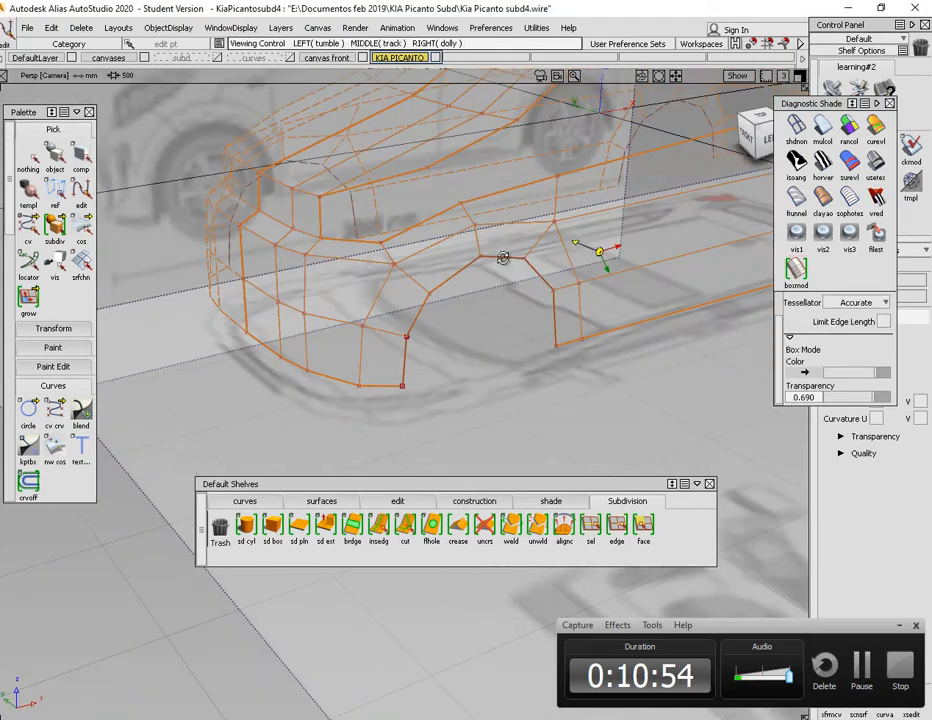
alt+shift+right_drag(503, 258, 532, 297)
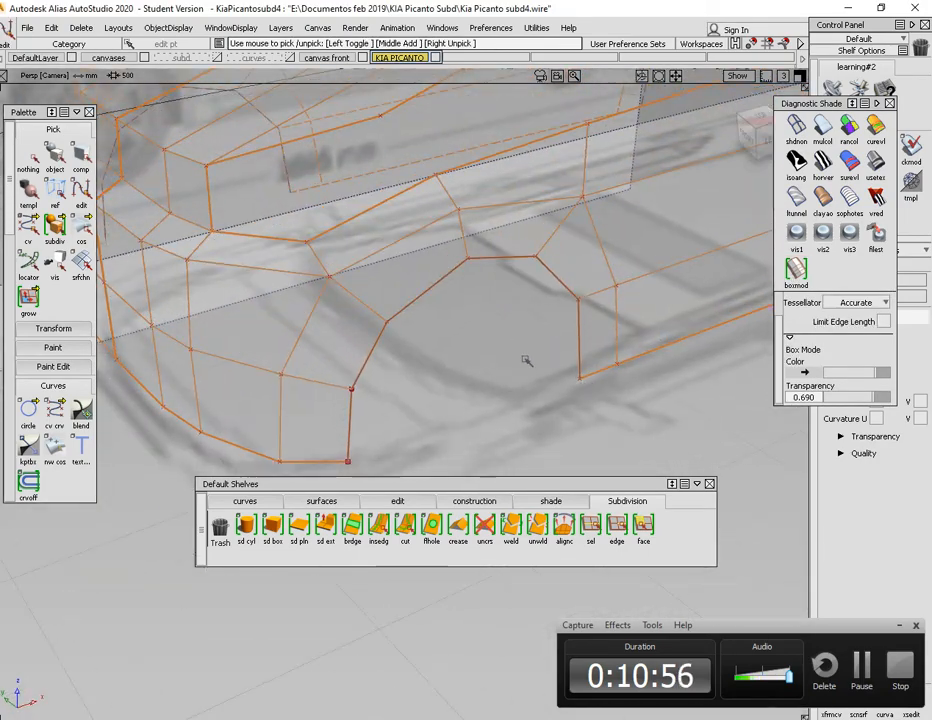
alt+shift+drag(527, 361, 586, 358)
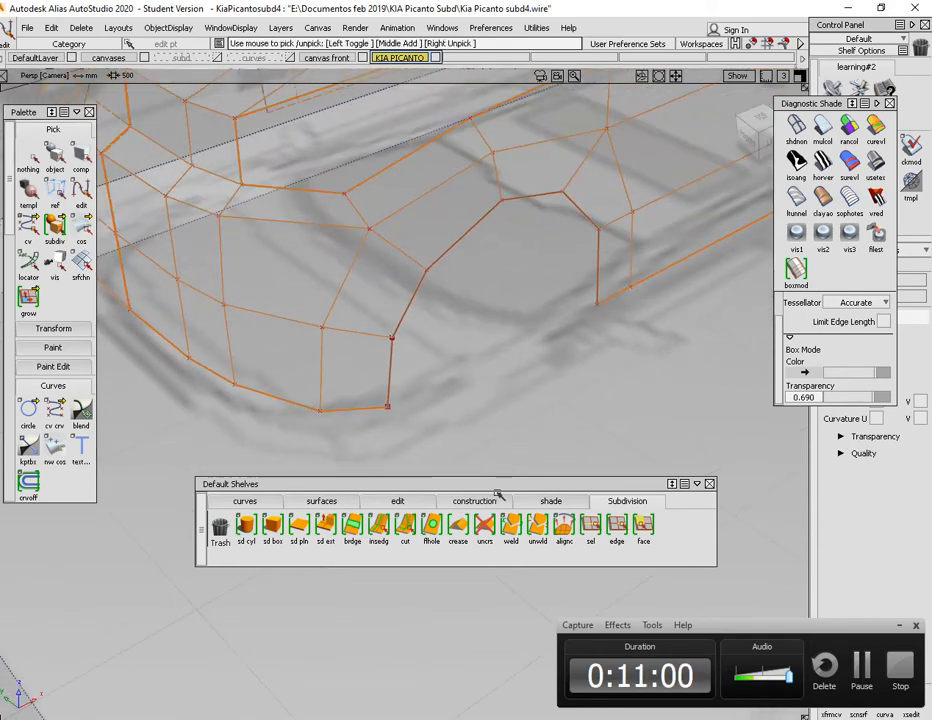
Try to extrude the open edges of the front and rear wheel arches inward, and undo the extrusion
click(594, 527)
click(599, 294)
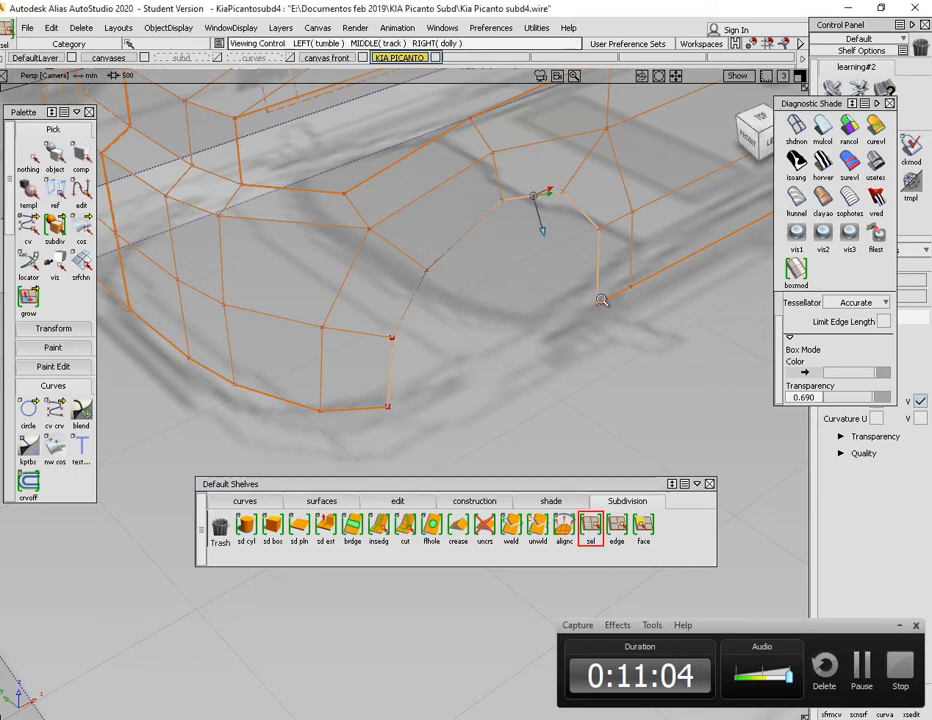
alt+shift+right_drag(606, 303, 645, 343)
alt+shift+middle_drag(645, 343, 535, 320)
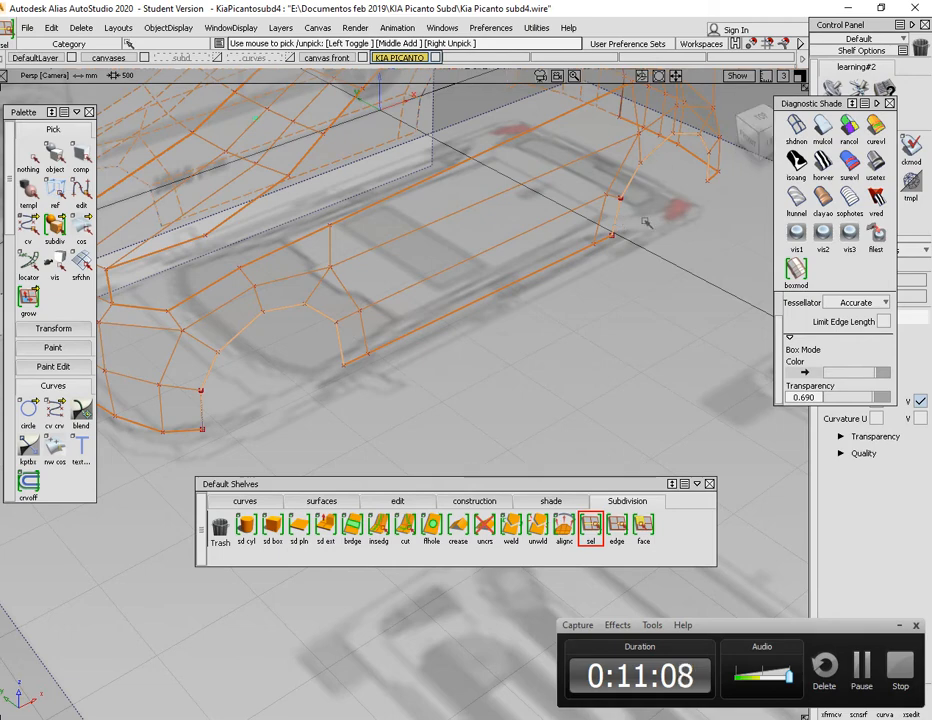
alt+shift+drag(647, 231, 559, 379)
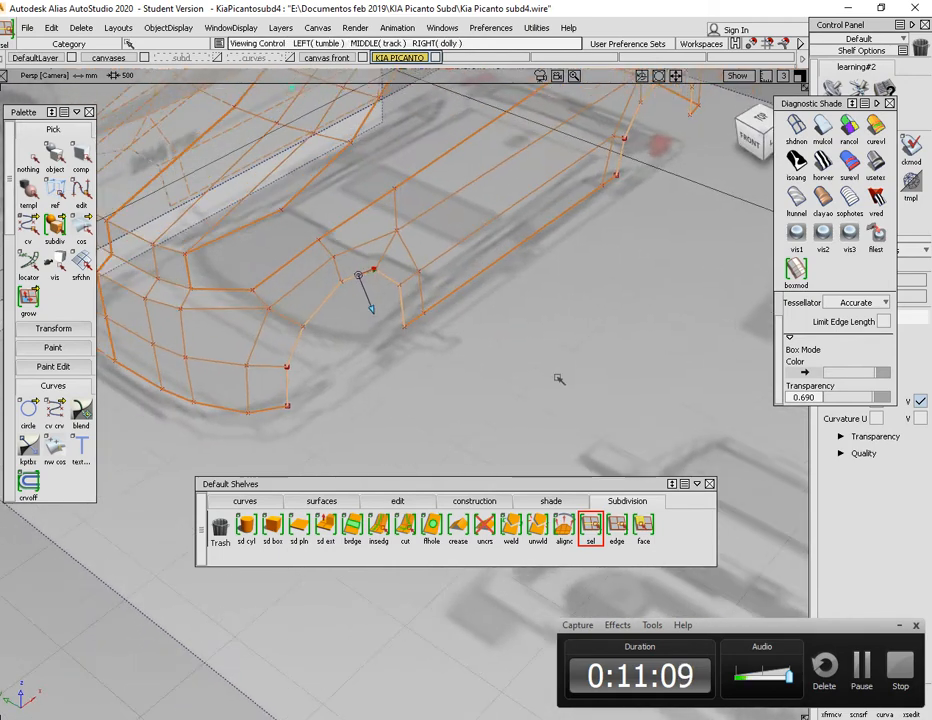
click(327, 530)
drag(332, 275, 278, 248)
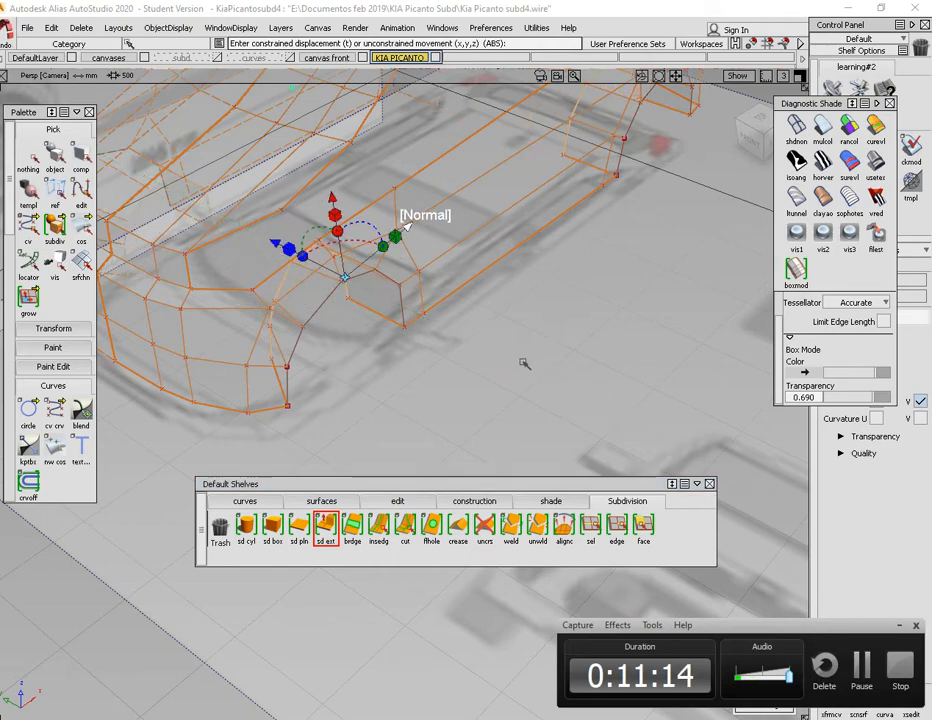
key(ctrl+z)
Reselect the open wheel-arch edges and extrude them a short distance inward toward the middle of the car
alt+shift+drag(400, 355, 473, 322)
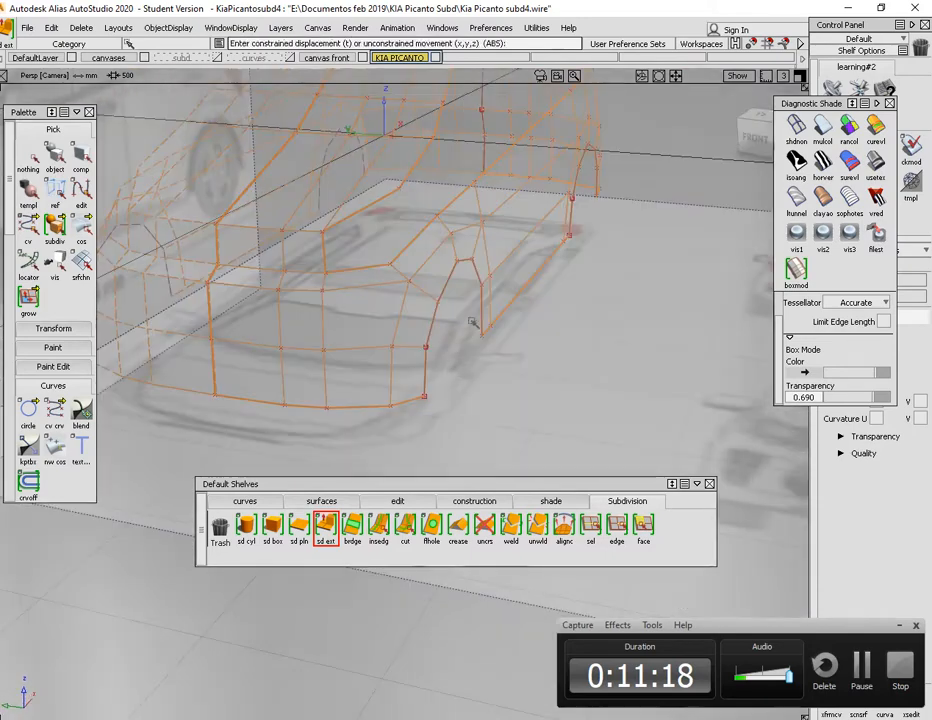
alt+shift+drag(584, 434, 535, 437)
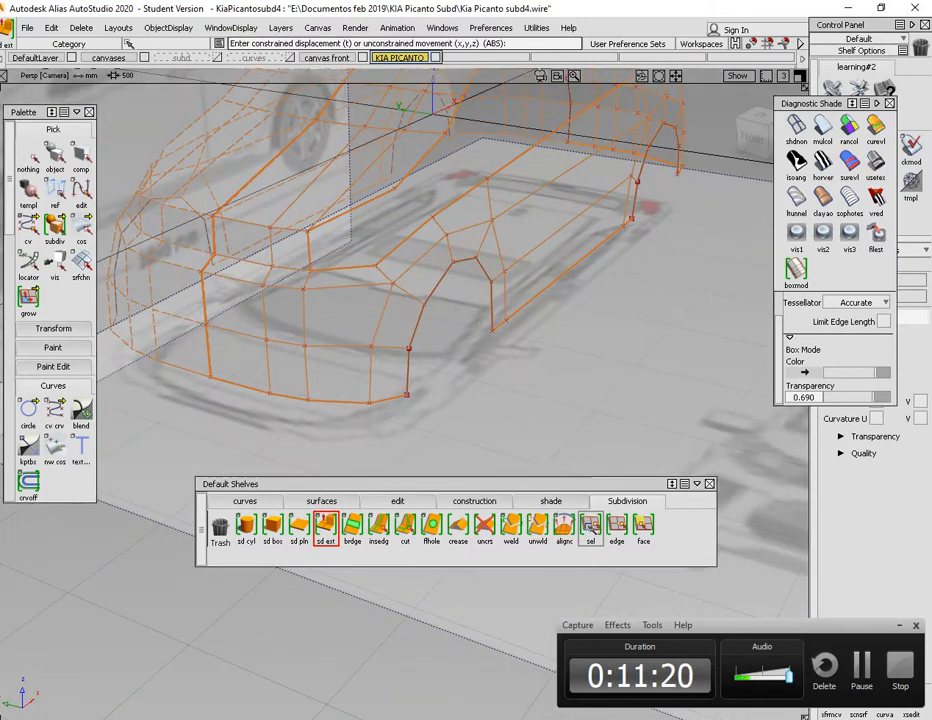
click(591, 526)
alt+shift+drag(490, 307, 540, 345)
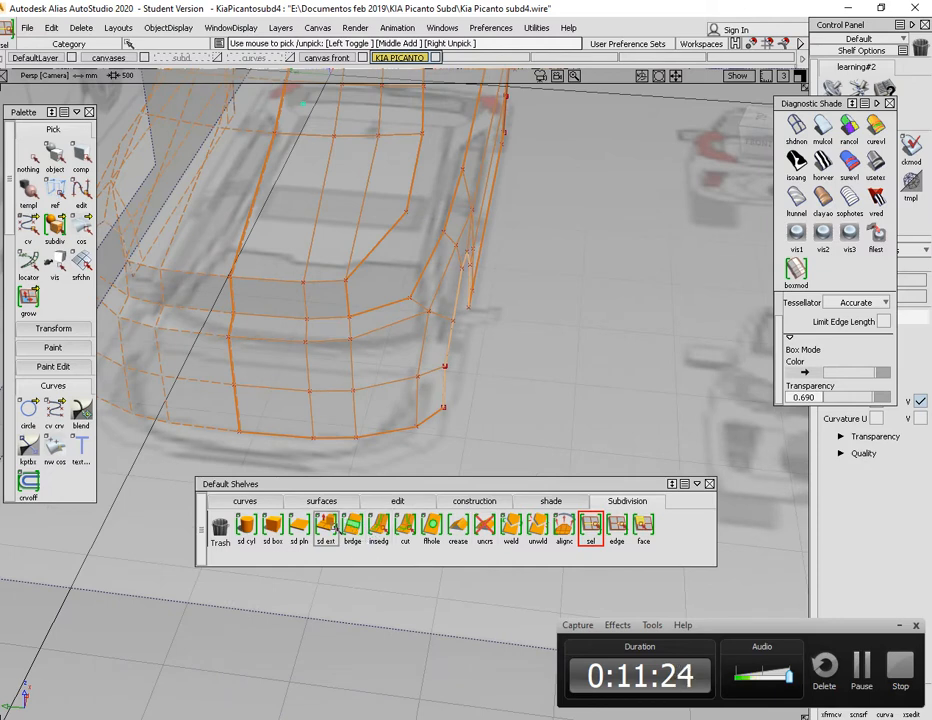
click(330, 530)
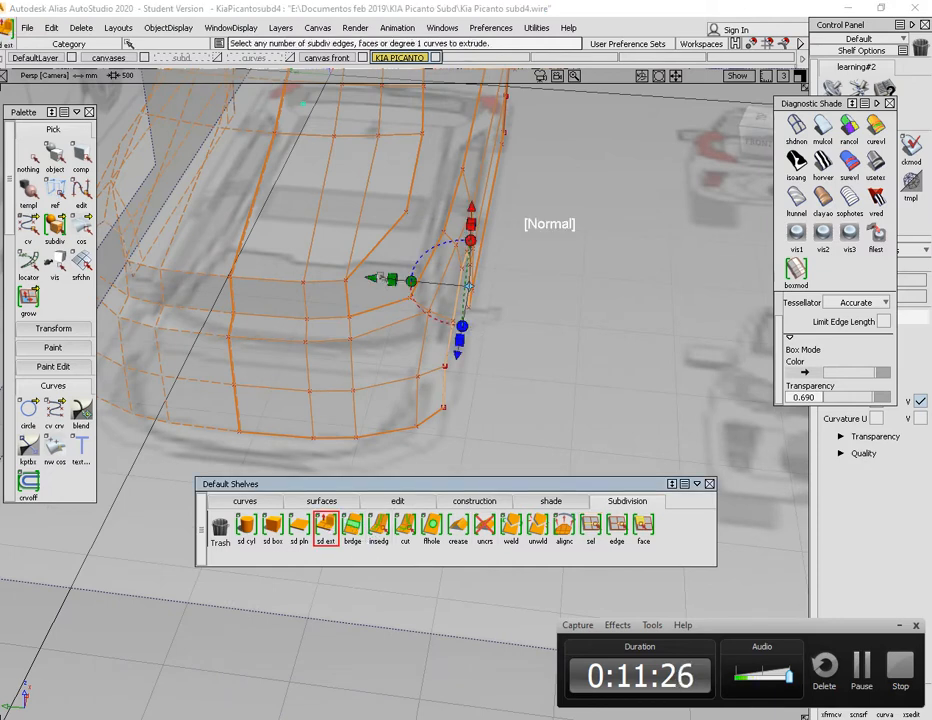
mouse_move(374, 272)
mouse_down()
mouse_move(343, 272)
mouse_move(366, 276)
mouse_up()
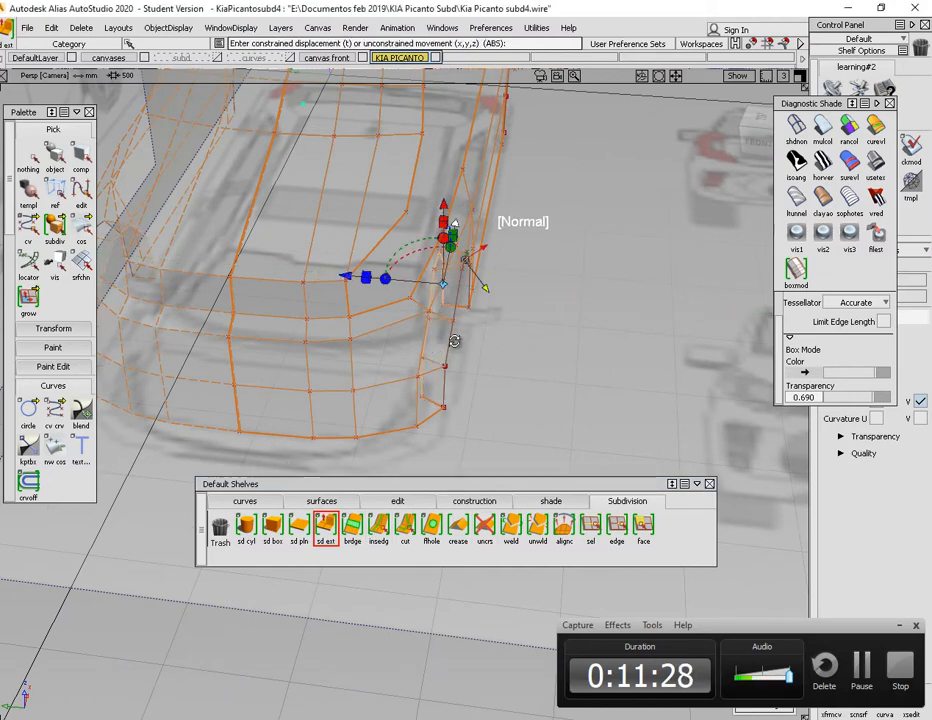
Adjust the inward depth of the extruded wheel-arch strip slightly while checking it from the front and side, and finish the extrusion
alt+shift+drag(454, 341, 561, 223)
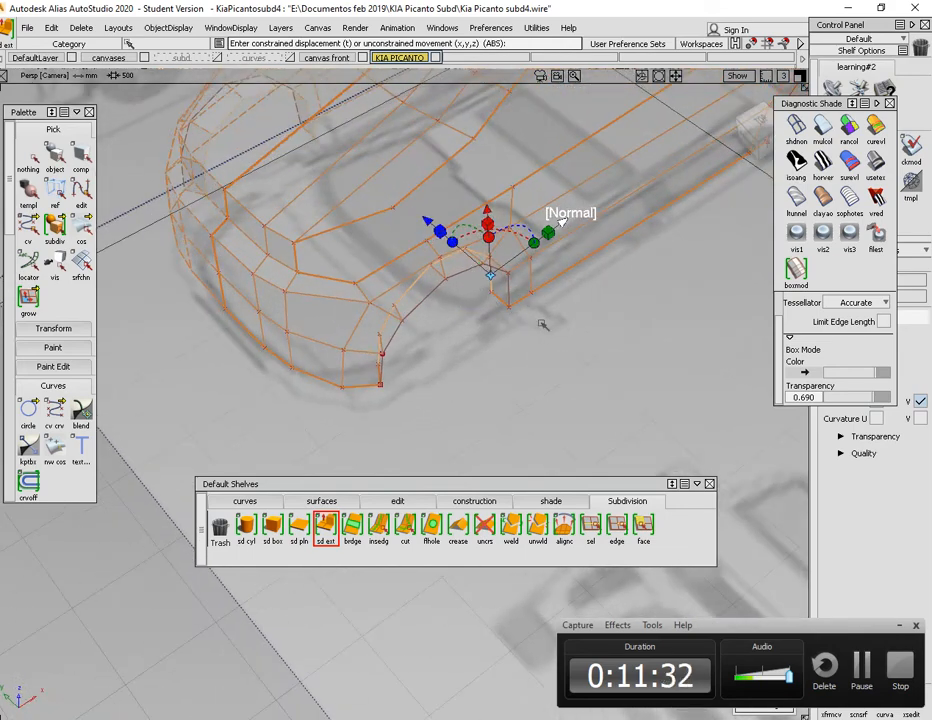
alt+shift+drag(406, 288, 421, 408)
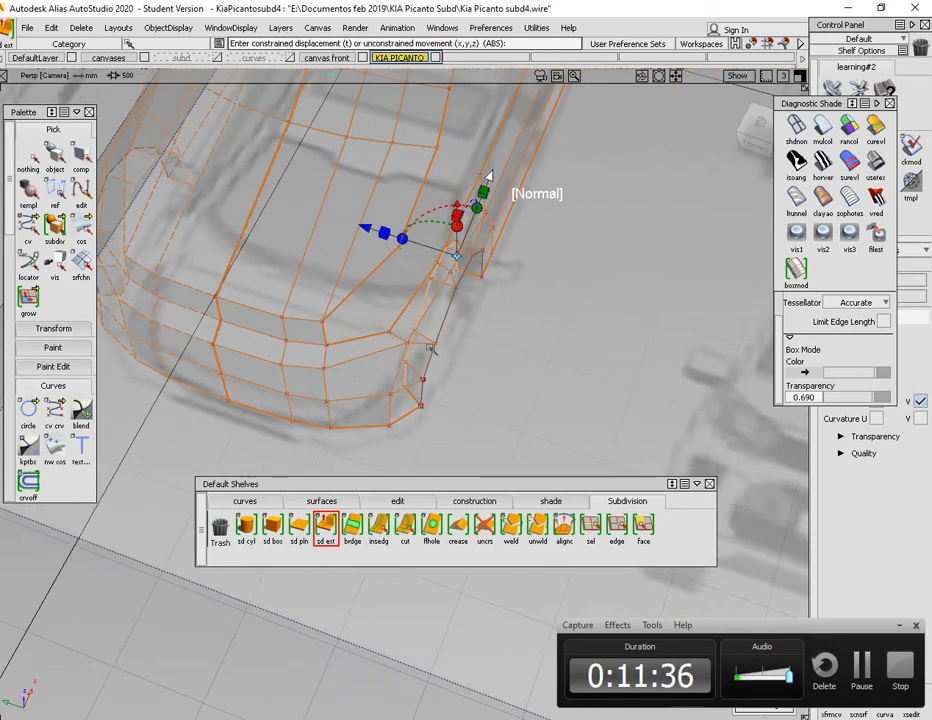
alt+shift+drag(474, 347, 338, 282)
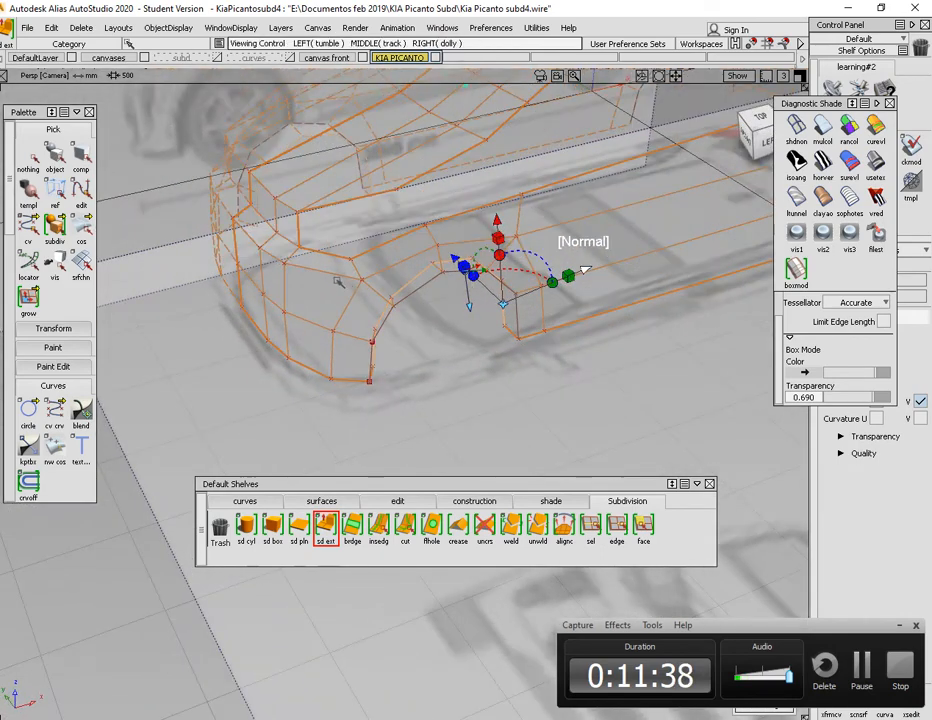
alt+shift+drag(394, 294, 475, 240)
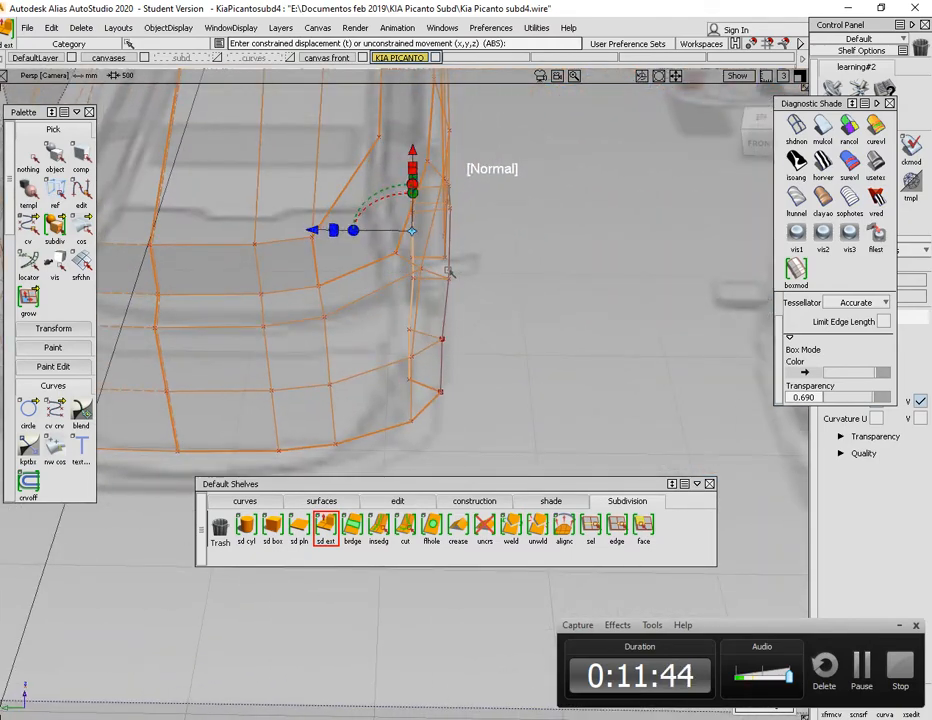
alt+shift+drag(508, 300, 433, 343)
mouse_move(368, 219)
mouse_down()
mouse_move(377, 219)
mouse_move(363, 221)
mouse_up()
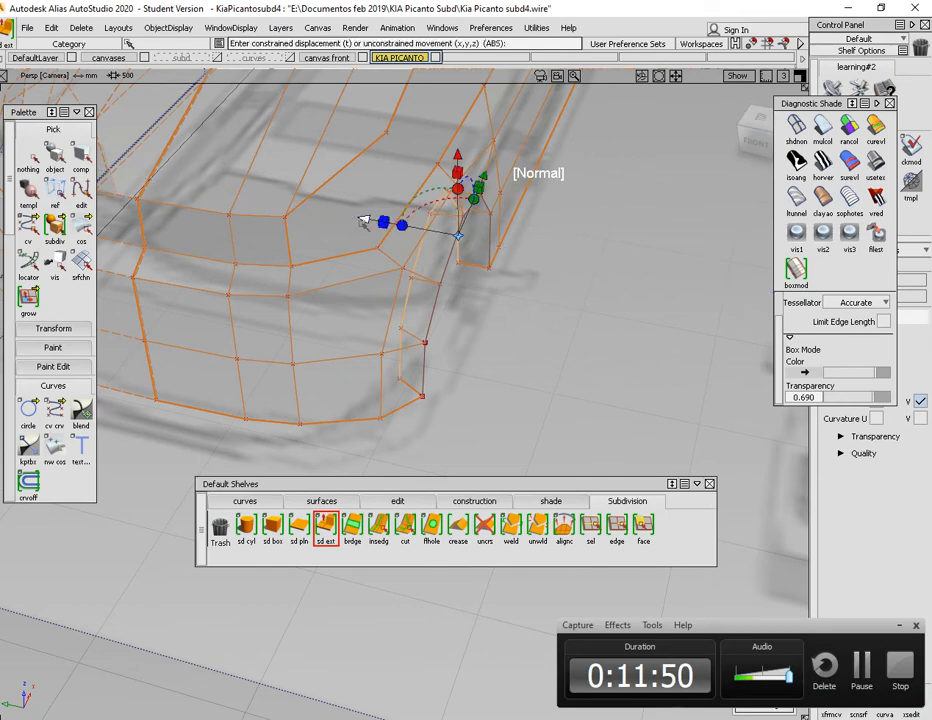
alt+shift+drag(595, 272, 452, 262)
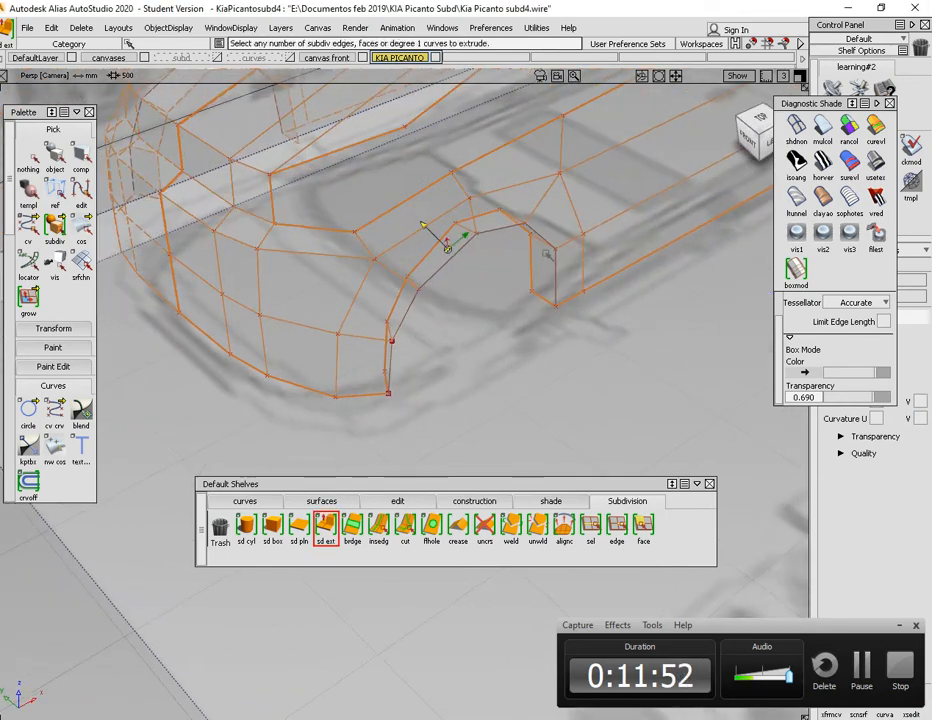
alt+shift+drag(549, 256, 568, 478)
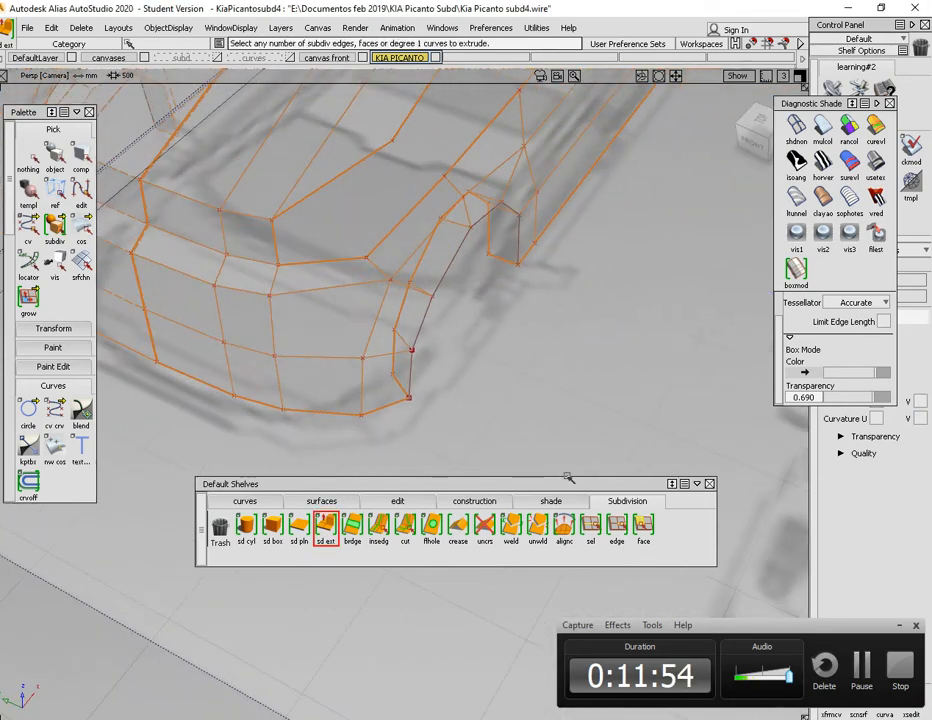
Select the inner edges of the front wheel-arch strip and frame them up close in the top view
click(591, 527)
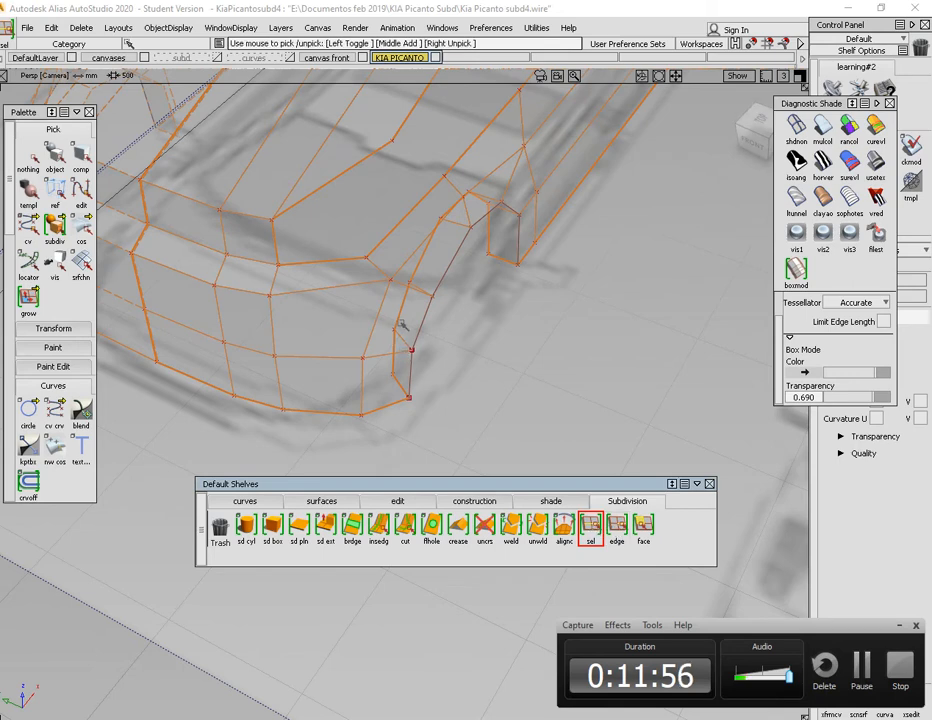
alt+shift+drag(592, 368, 493, 369)
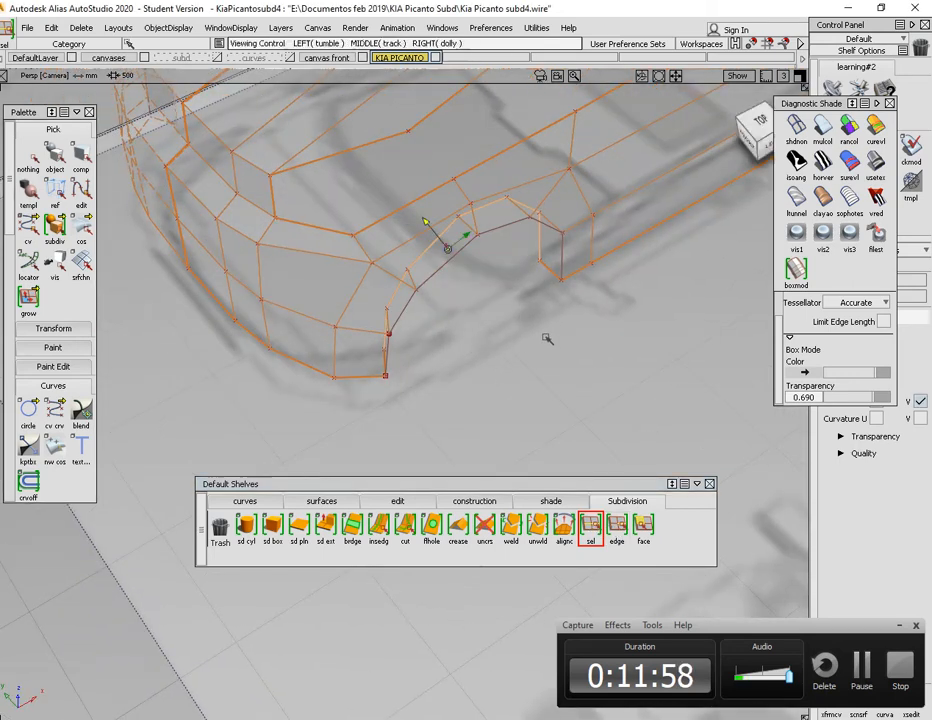
alt+shift+drag(547, 338, 483, 372)
key(F5)
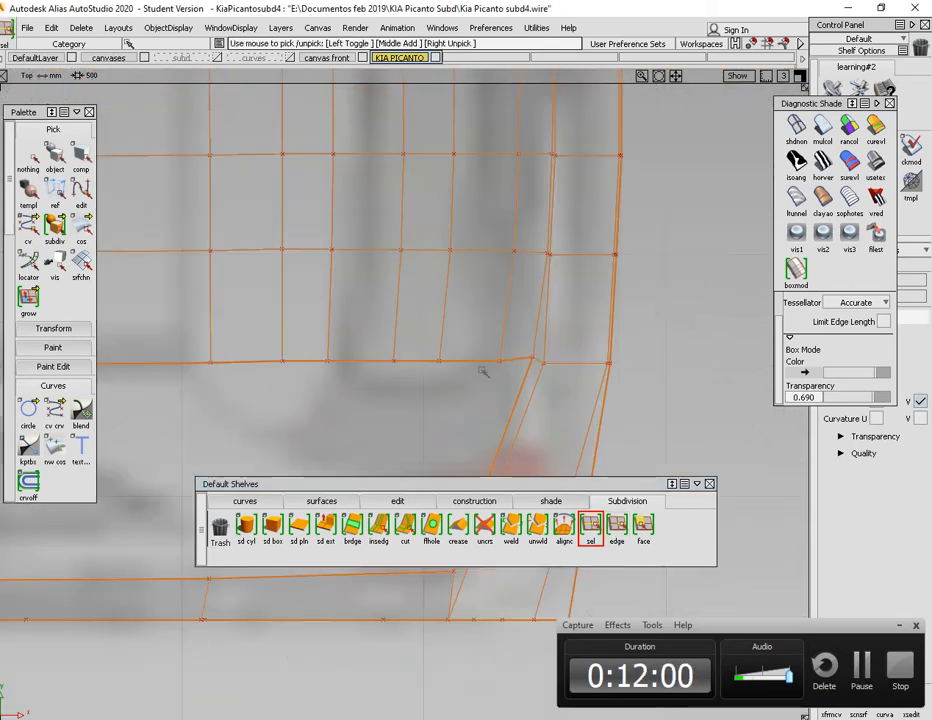
key(F6)
key(F5)
alt+shift+right_drag(475, 316, 311, 382)
alt+shift+middle_drag(311, 382, 560, 330)
alt+shift+middle_drag(230, 285, 530, 246)
alt+shift+middle_drag(336, 331, 600, 302)
alt+shift+middle_drag(300, 350, 503, 342)
alt+shift+click(513, 330)
alt+shift+right_drag(513, 330, 570, 316)
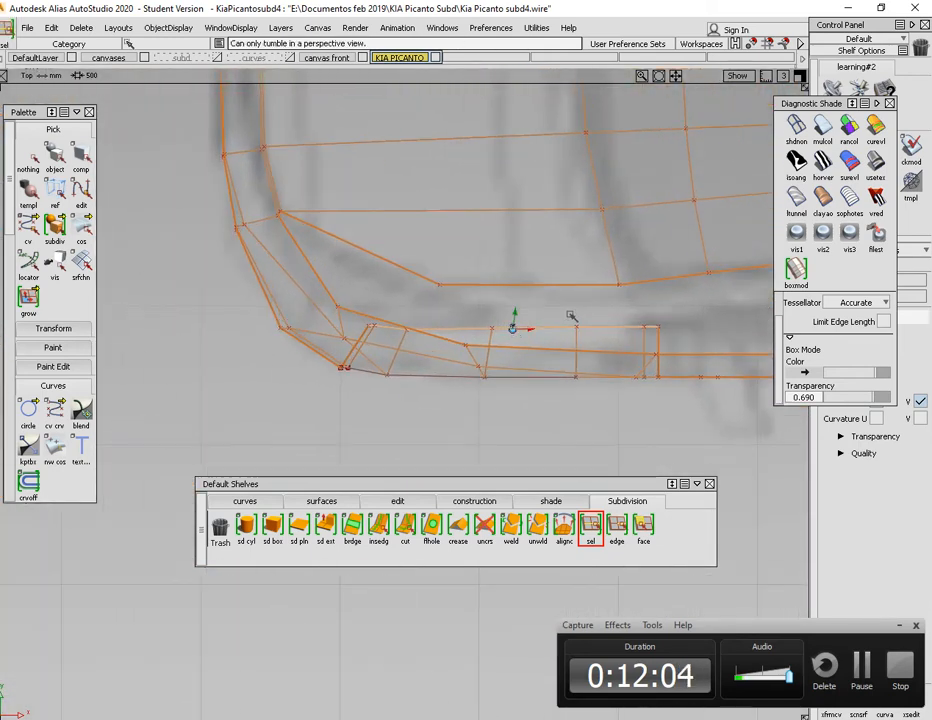
alt+shift+middle_drag(570, 316, 484, 299)
Scale the selected inner edges of the front arch strip across the car's width until they form a straight line
mouse_move(483, 299)
ctrl+shift+mouse_down()
mouse_move(509, 298)
mouse_move(483, 299)
ctrl+shift+mouse_up()
ctrl+shift+right_drag(483, 301, 510, 318)
alt+shift+middle_drag(478, 327, 468, 329)
ctrl+shift+right_drag(478, 308, 450, 314)
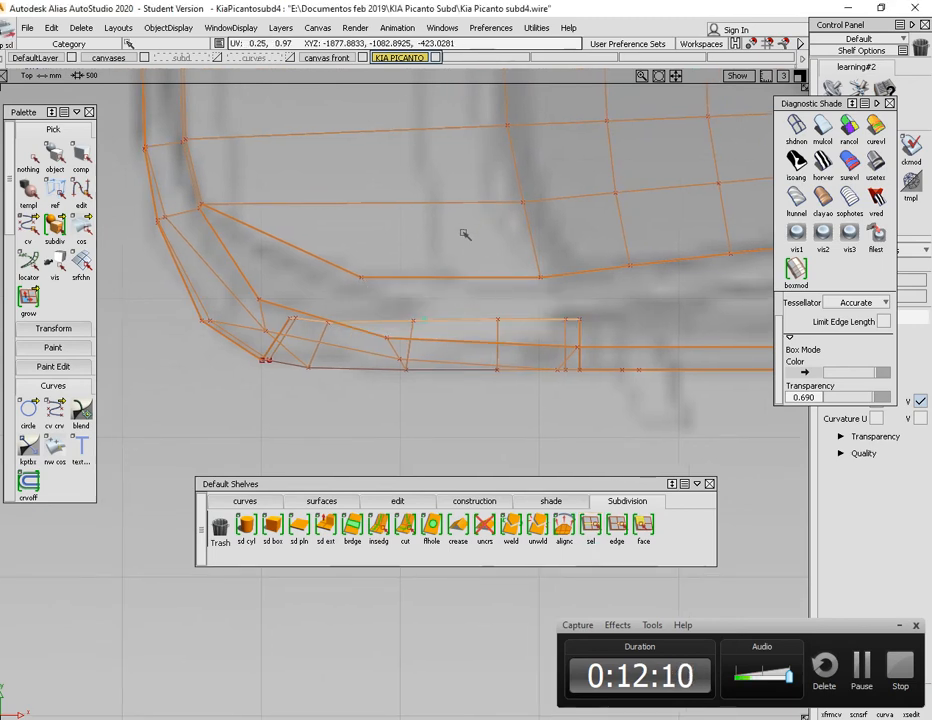
right_drag(465, 234, 475, 289)
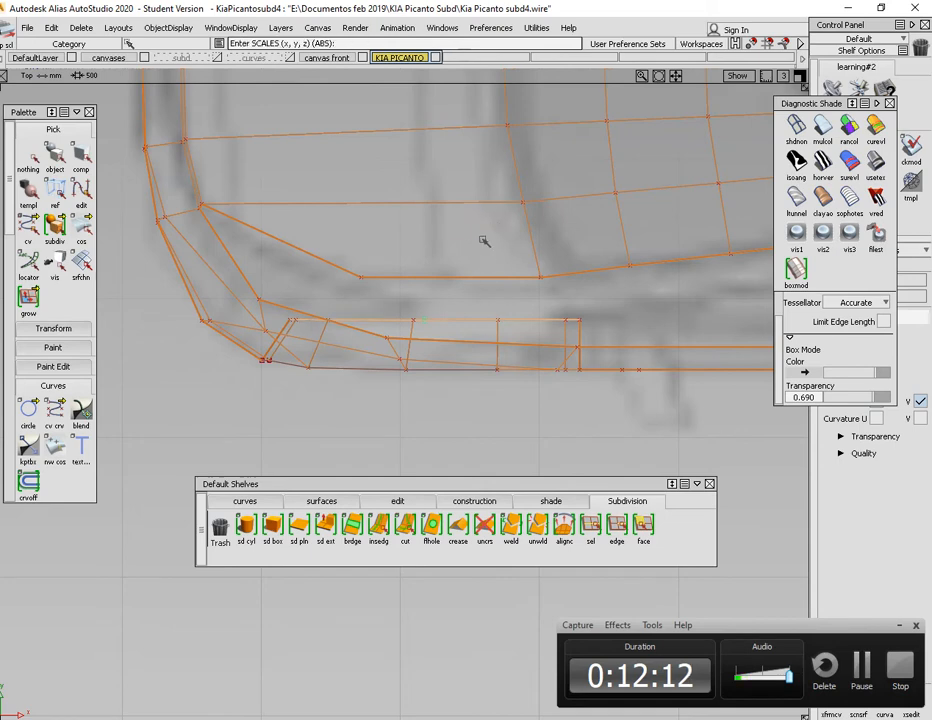
Move the foremost inner control points of the front arch strip forward until they line up with the outer edge points
alt+shift+middle_drag(437, 336, 480, 334)
alt+shift+click(455, 318)
alt+shift+right_drag(455, 318, 514, 318)
alt+shift+middle_drag(514, 318, 477, 301)
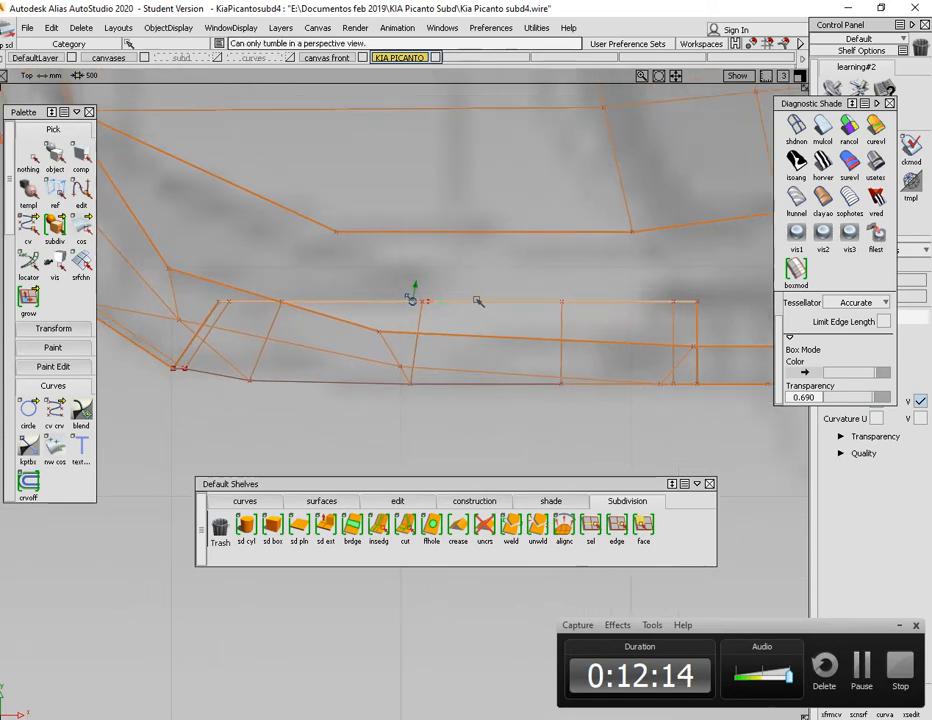
alt+shift+right_drag(490, 316, 470, 318)
alt+shift+middle_drag(492, 314, 476, 306)
alt+shift+middle_drag(306, 308, 351, 302)
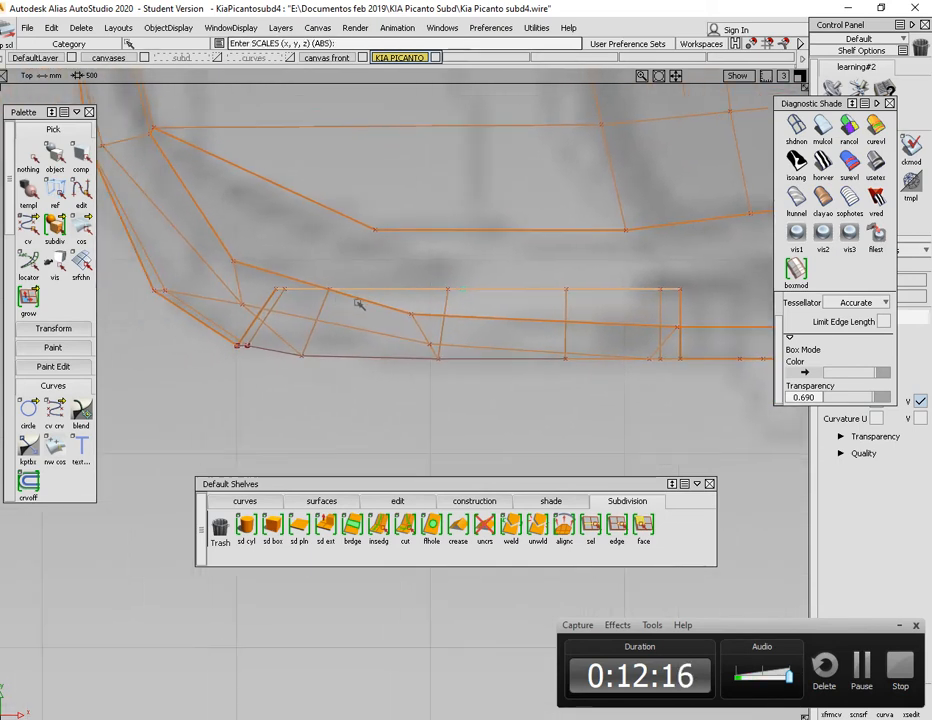
ctrl+shift+drag(375, 258, 410, 258)
drag(254, 271, 306, 297)
mouse_move(323, 278)
ctrl+shift+middle_down()
mouse_move(326, 244)
mouse_move(332, 250)
mouse_move(316, 251)
ctrl+shift+middle_up()
ctrl+shift+drag(350, 304, 347, 259)
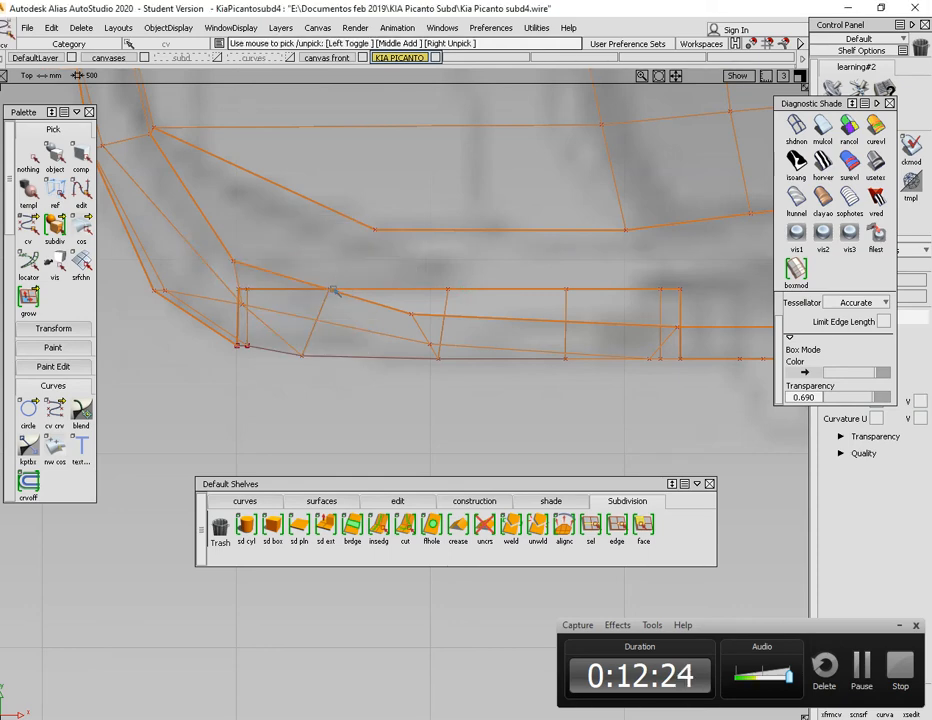
Move the next two inner control points of the front arch strip forward so each aligns with its outer point
click(331, 290)
ctrl+shift+right_drag(359, 290, 366, 257)
middle_drag(392, 271, 366, 272)
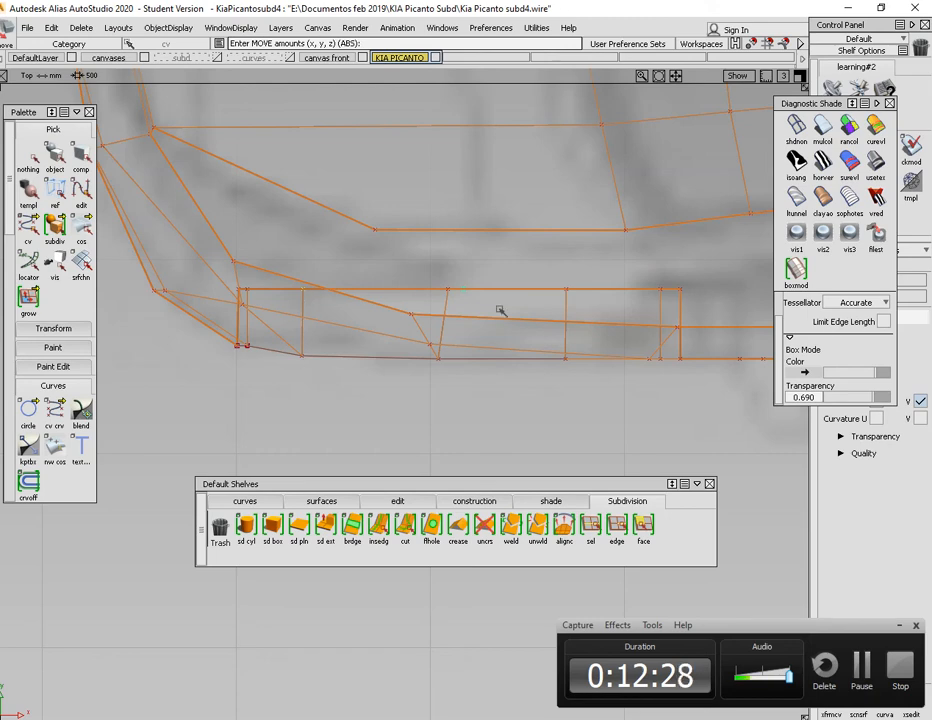
alt+shift+middle_drag(500, 311, 408, 250)
ctrl+shift+drag(372, 262, 448, 290)
ctrl+shift+right_drag(464, 288, 471, 260)
mouse_move(471, 260)
middle_down()
mouse_move(438, 259)
mouse_move(462, 263)
middle_up()
alt+shift+middle_drag(532, 303, 519, 315)
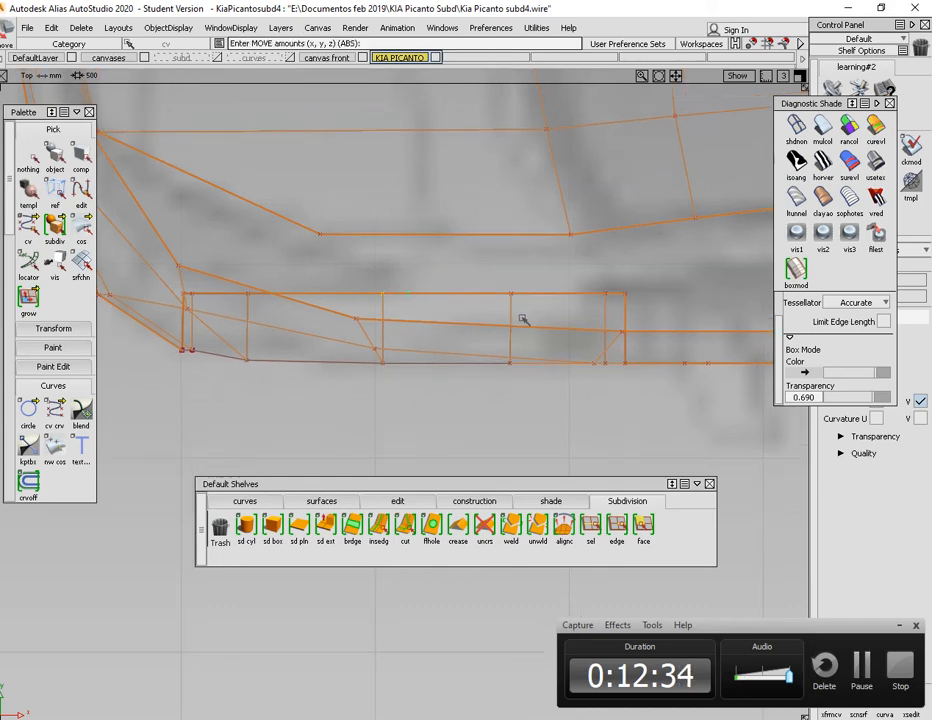
Reselect the inner edges of the front arch strip and move them further inward toward the car's centreline
click(587, 535)
alt+shift+drag(537, 297, 545, 358)
ctrl+shift+click(561, 349)
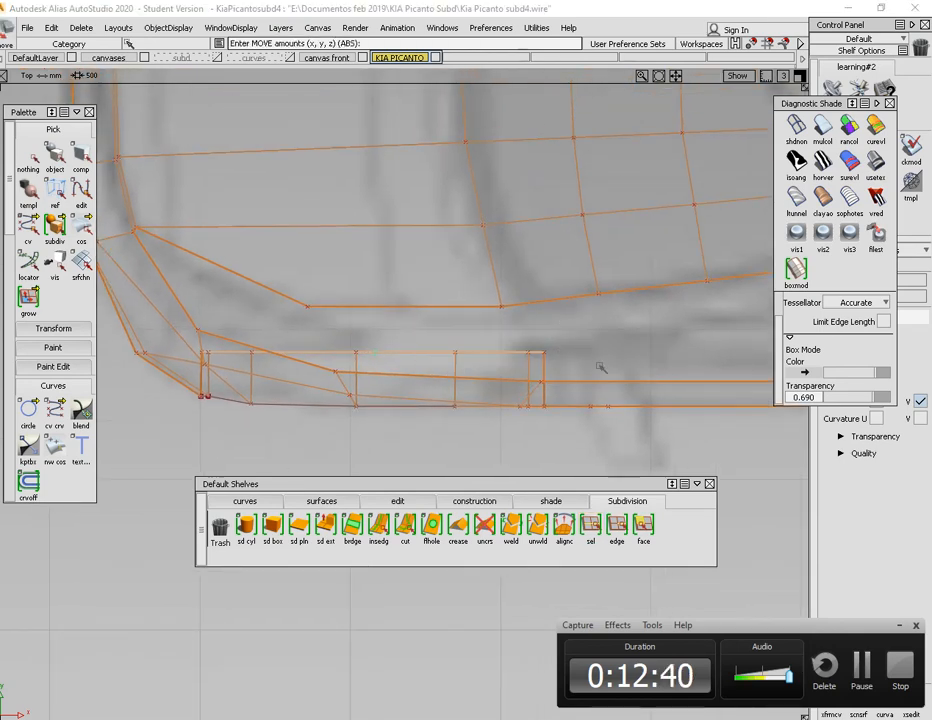
alt+shift+drag(601, 327, 553, 365)
alt+shift+middle_drag(553, 365, 505, 382)
right_drag(538, 362, 560, 287)
alt+shift+right_drag(563, 350, 520, 392)
alt+shift+middle_drag(520, 392, 431, 381)
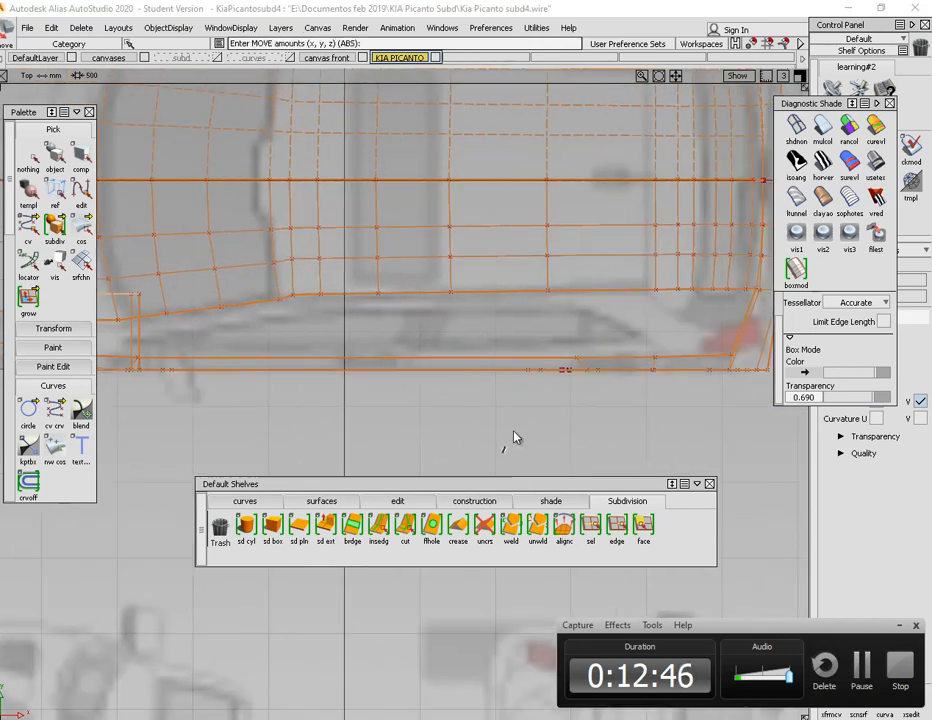